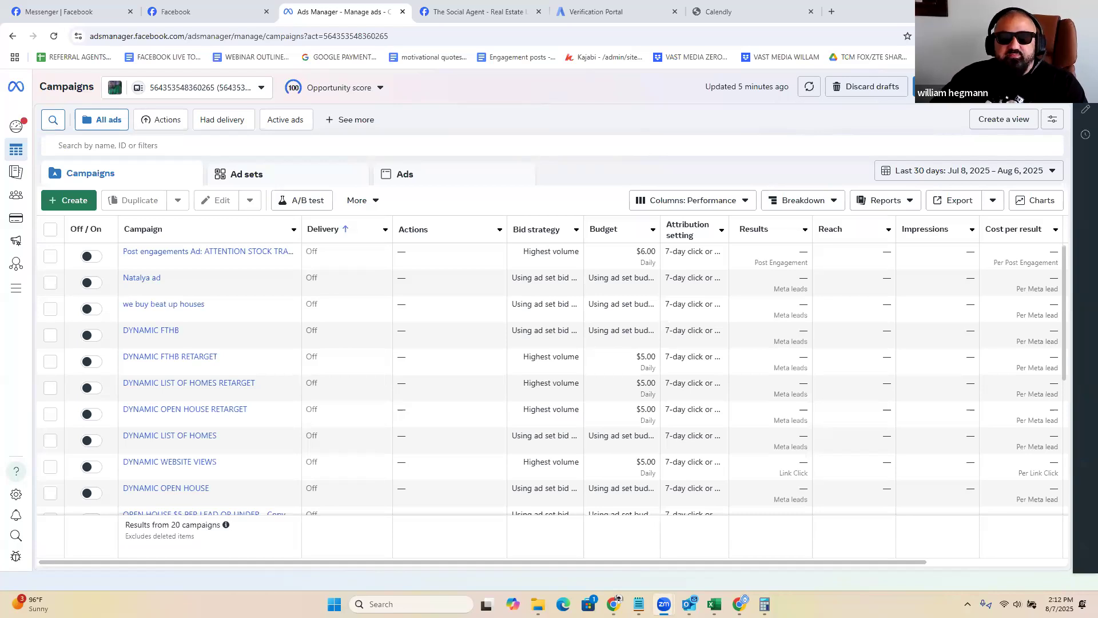
# Step: Open Facebook in a new browser tab and expand the full list of feature links beside the feed
pyautogui.click(834, 11)
pyautogui.write('facebook')
pyautogui.press('Return')
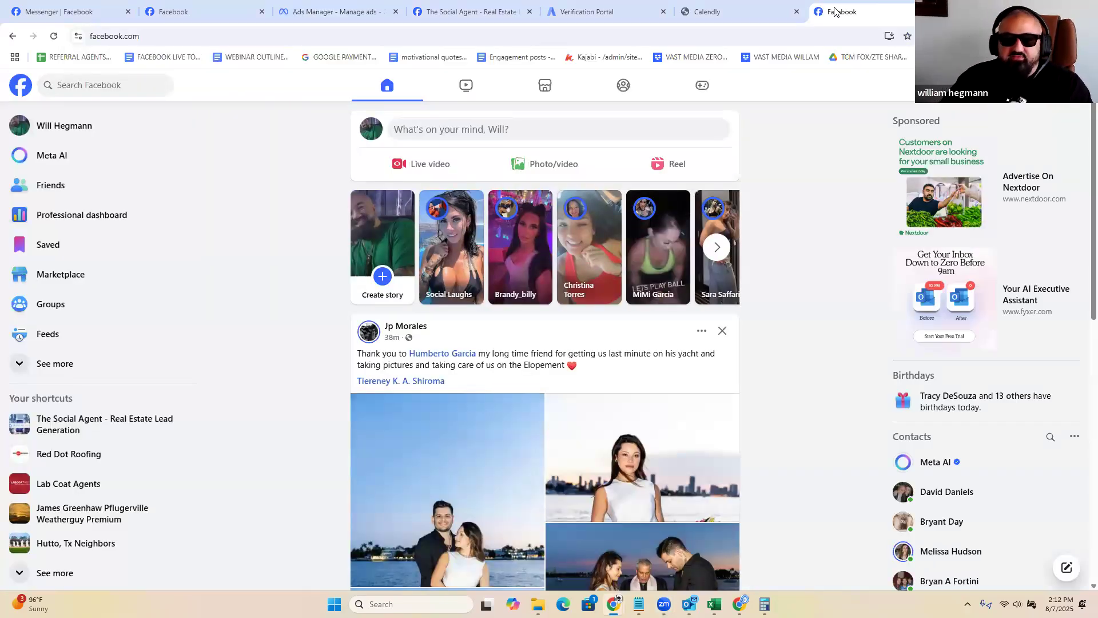
pyautogui.scroll(-5, 498, 293)
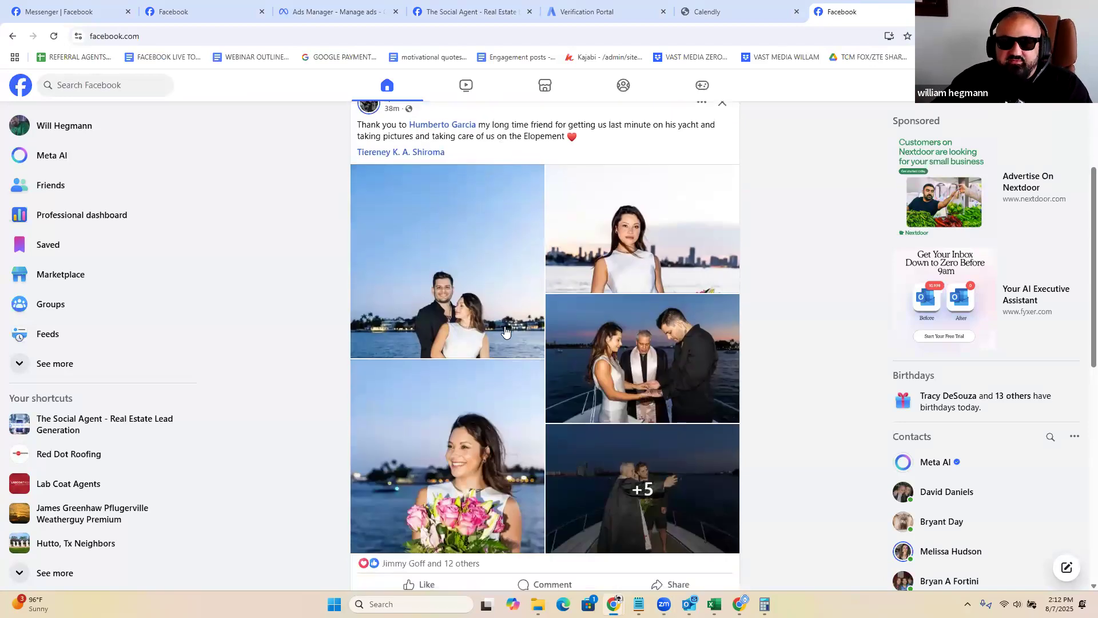
pyautogui.scroll(-3, 330, 327)
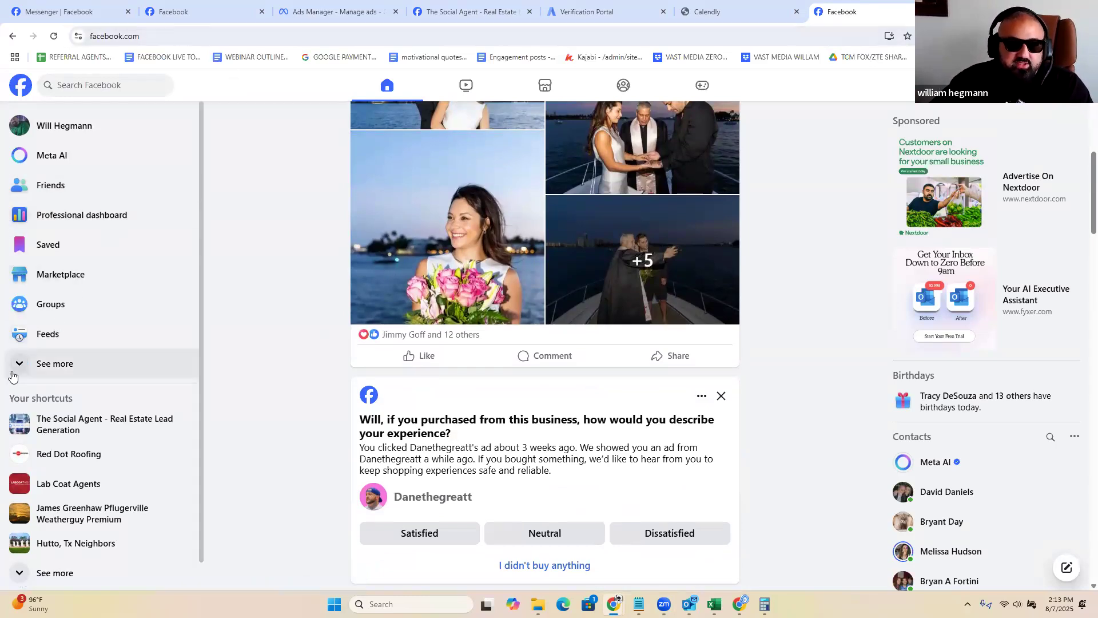
pyautogui.click(50, 360)
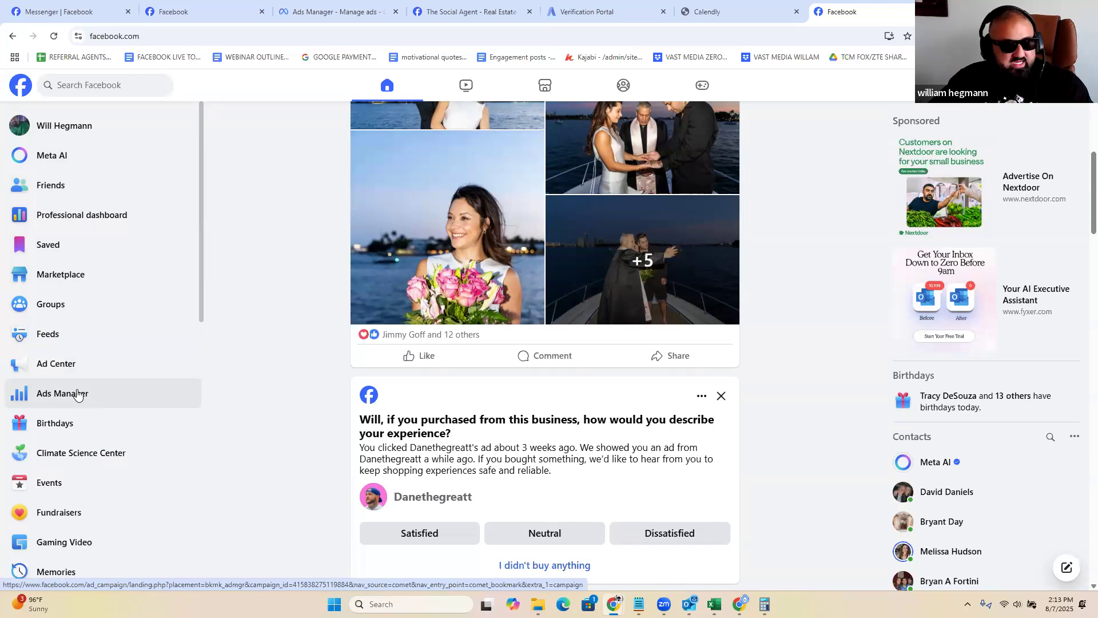
# Step: Load adsmanager.facebook.com in the current tab
pyautogui.click(483, 37)
pyautogui.write('adsmanager')
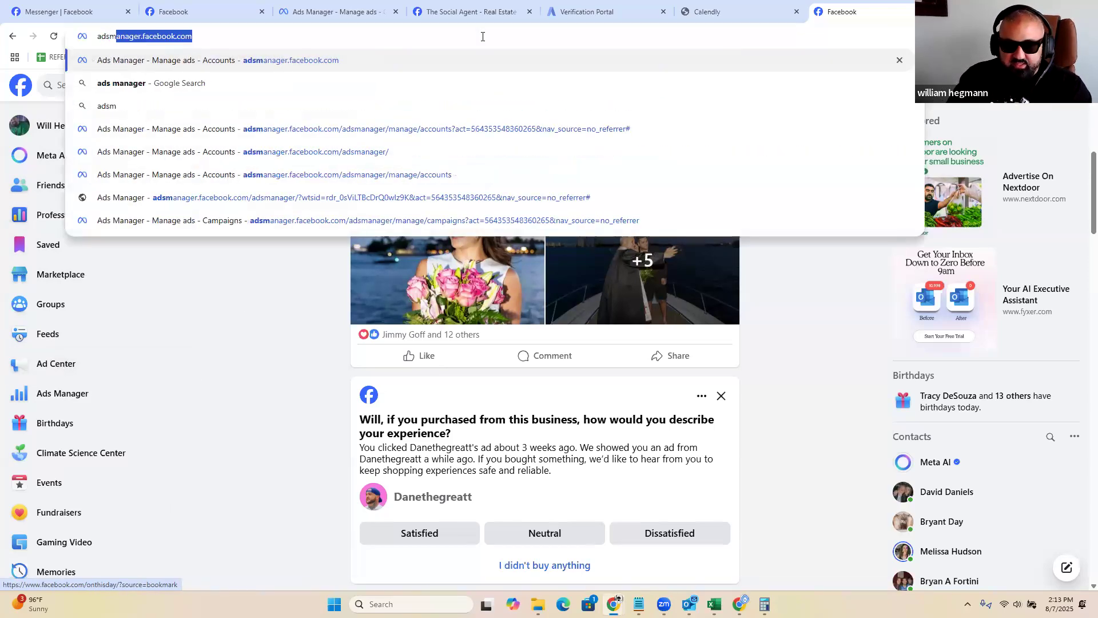
pyautogui.write('.facebook.com')
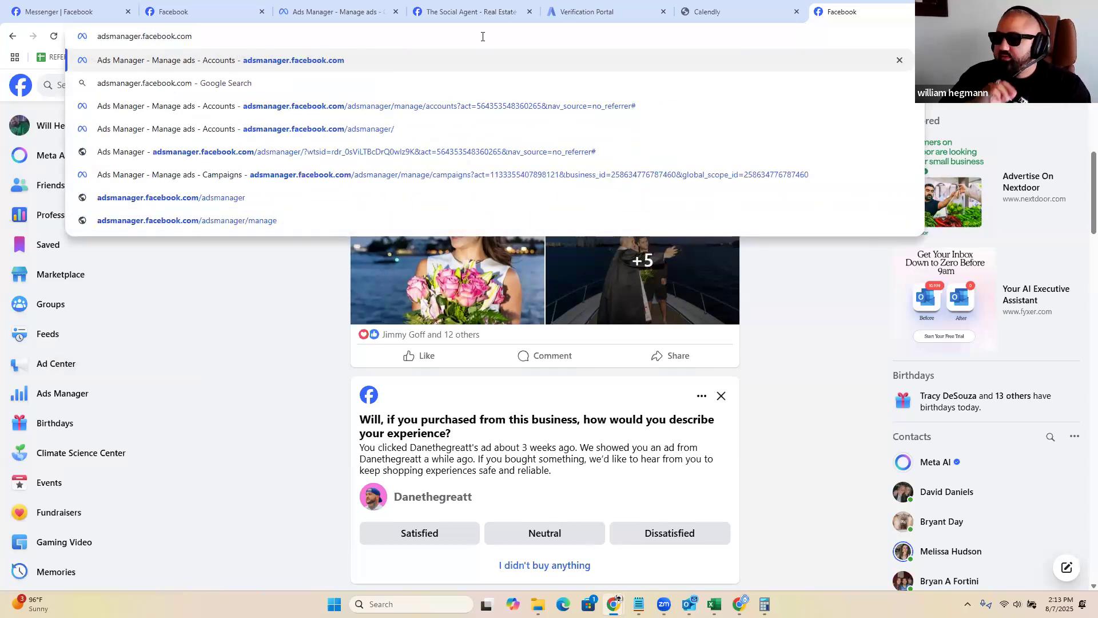
pyautogui.press('Return')
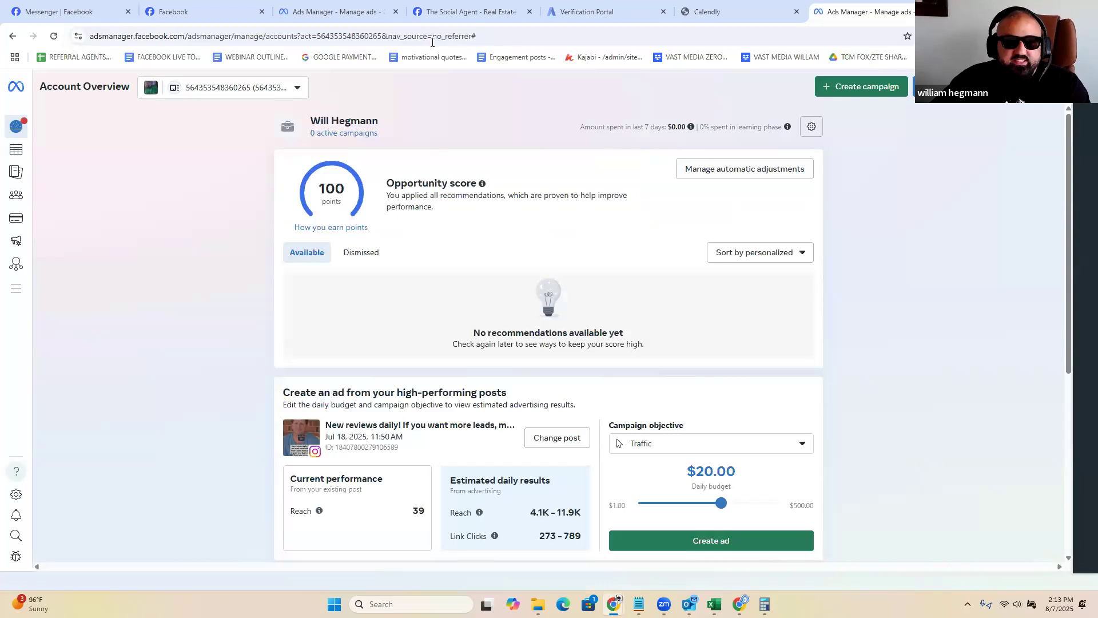
# Step: Check the list of available ad accounts without switching, and open the Campaigns page
pyautogui.click(252, 90)
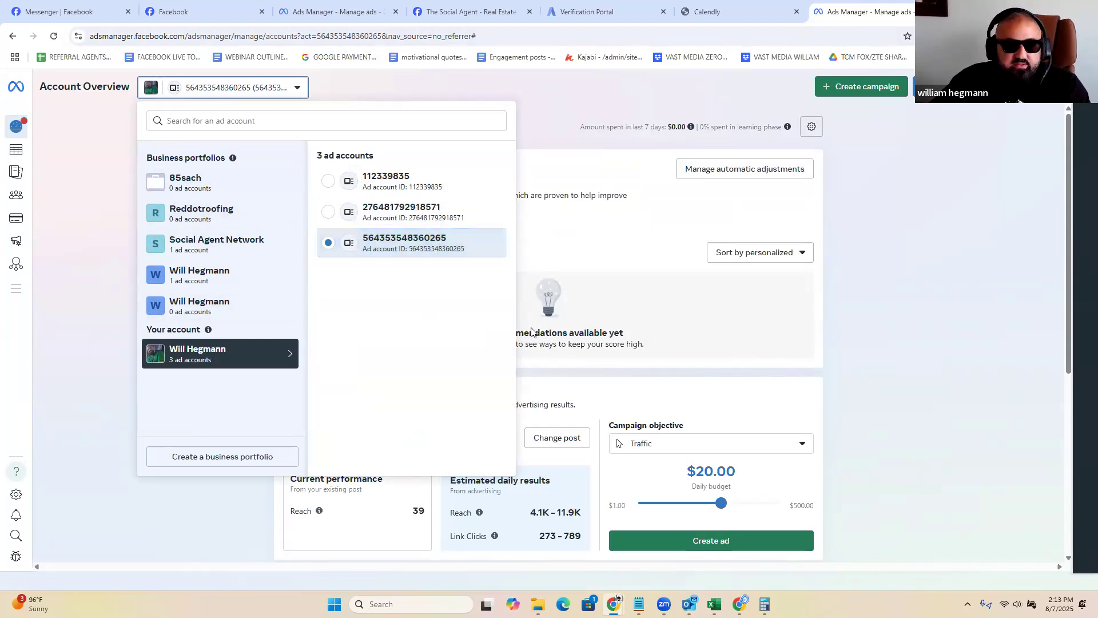
pyautogui.click(930, 253)
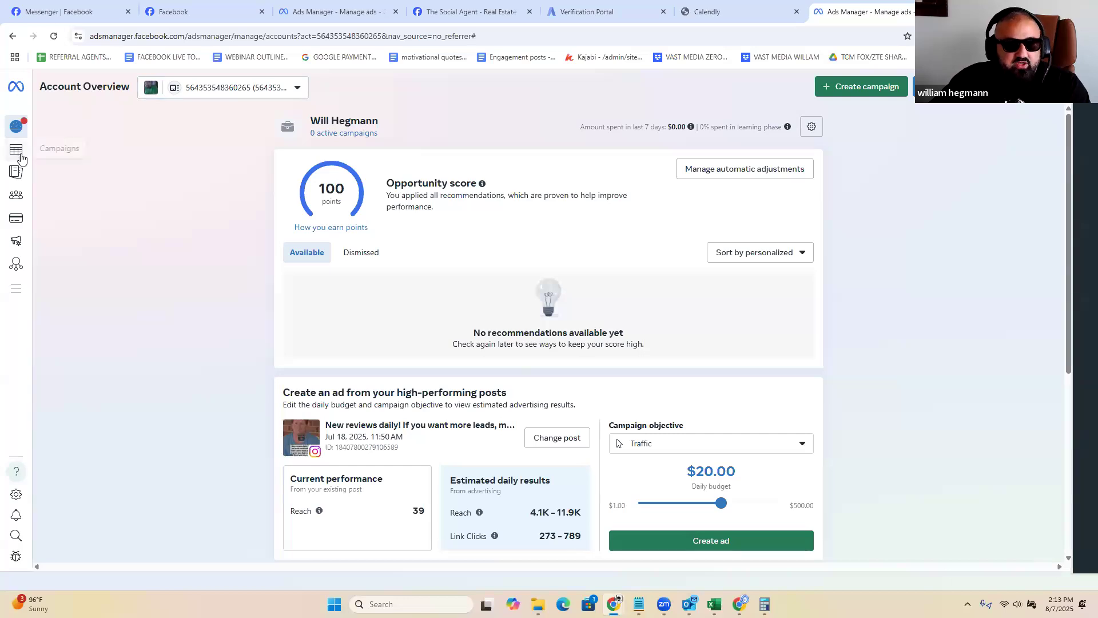
pyautogui.click(43, 151)
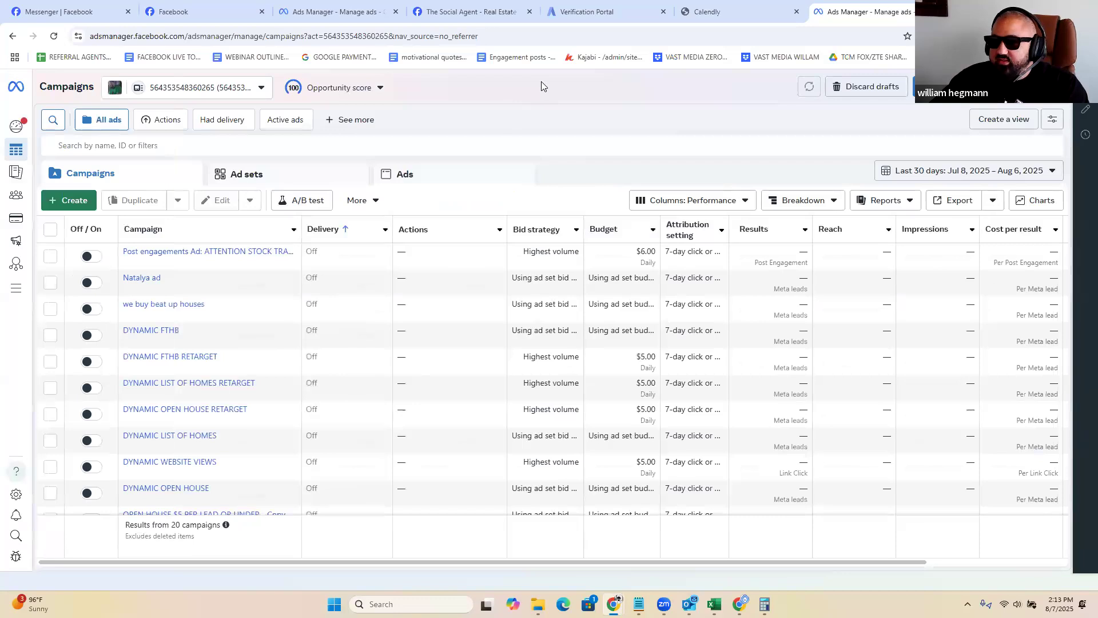
# Step: Start creating a new campaign and choose Leads as its objective
pyautogui.moveTo(198, 338)
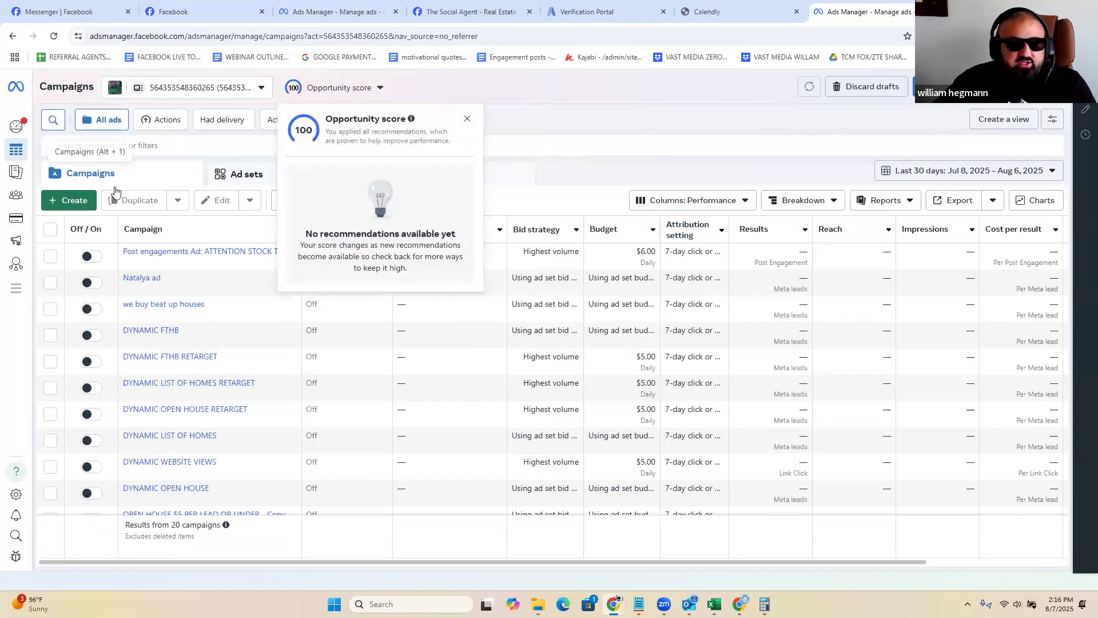
pyautogui.click(72, 203)
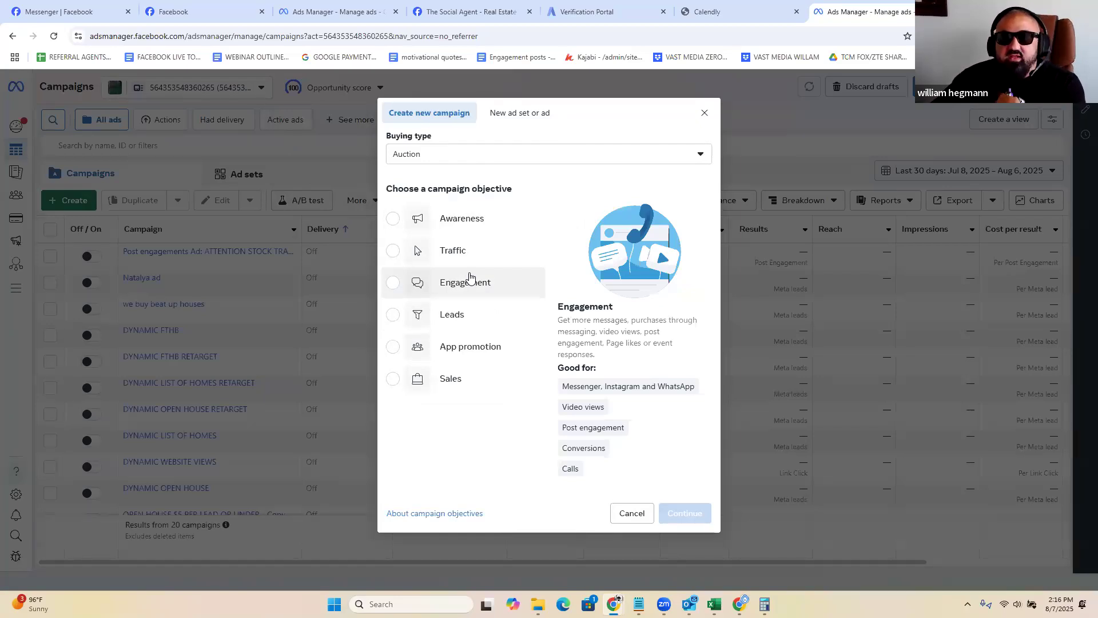
pyautogui.click(455, 323)
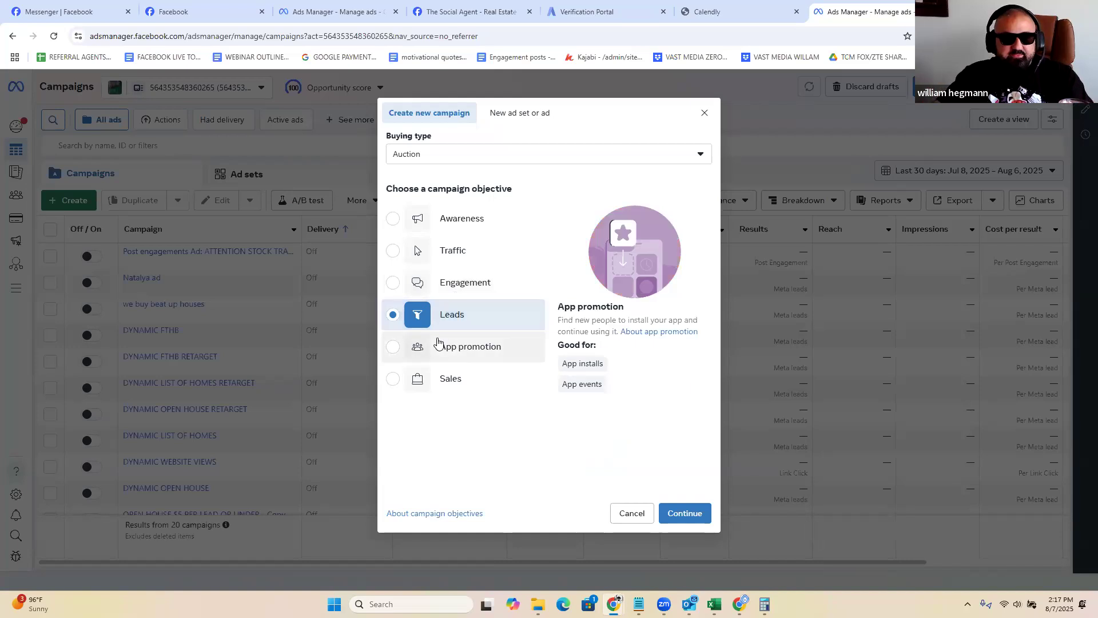
pyautogui.click(685, 513)
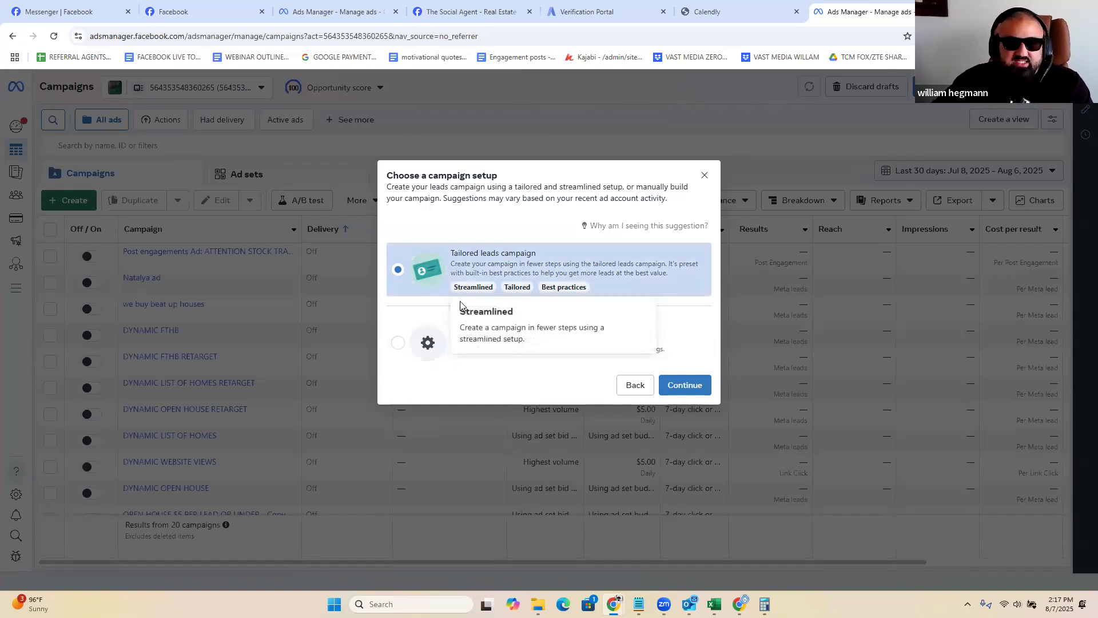
pyautogui.click(474, 352)
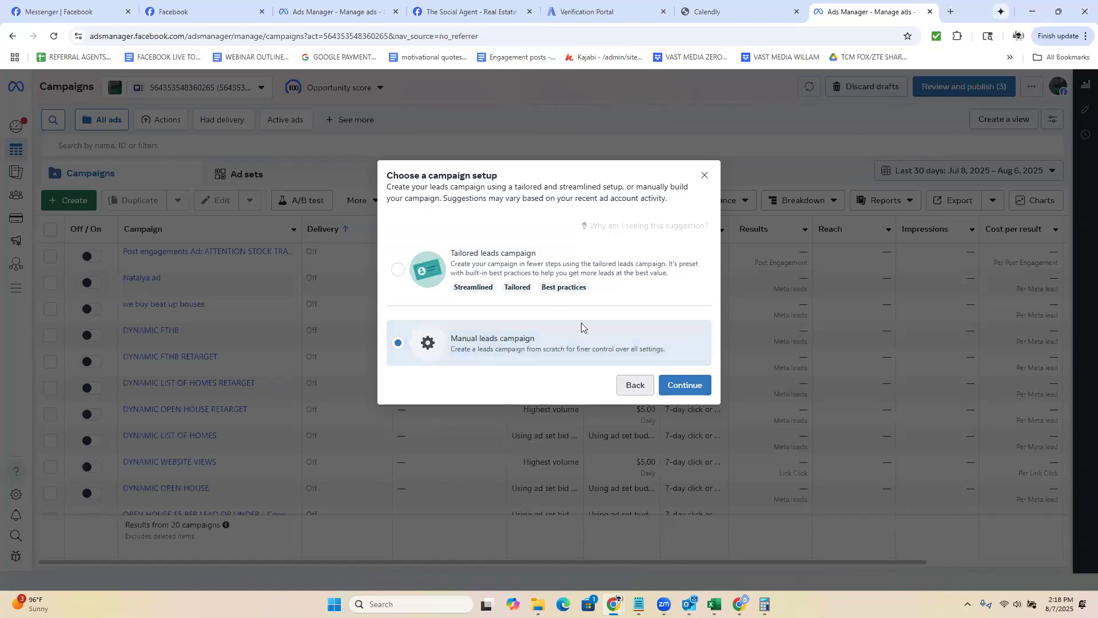
pyautogui.click(635, 385)
# Step: Check the buying type options for the new campaign, keeping Auction selected
pyautogui.click(450, 163)
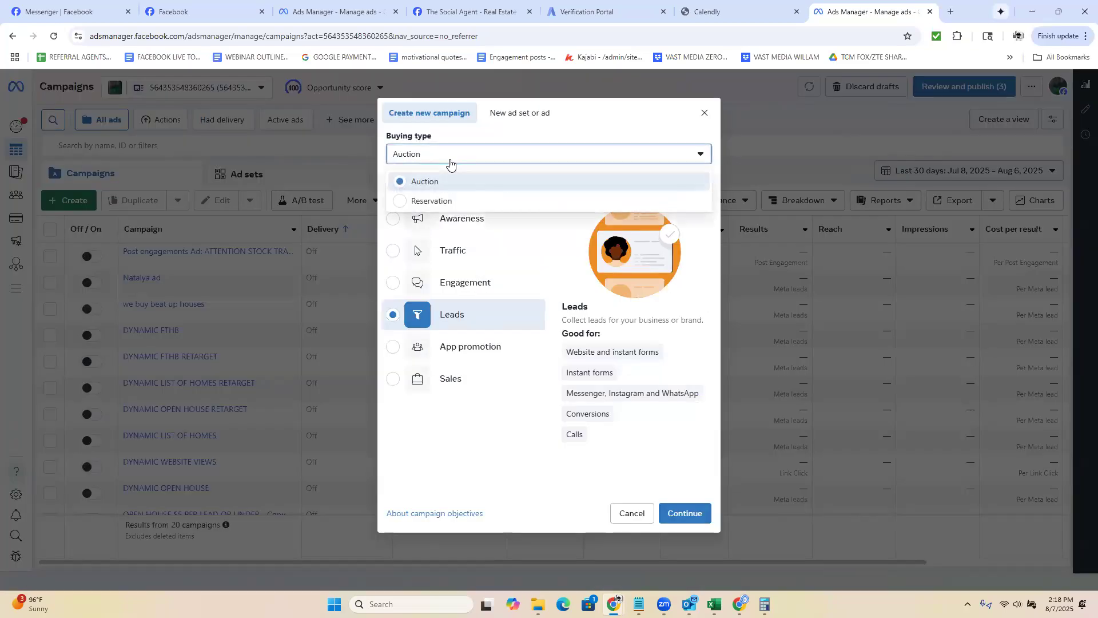
pyautogui.click(450, 163)
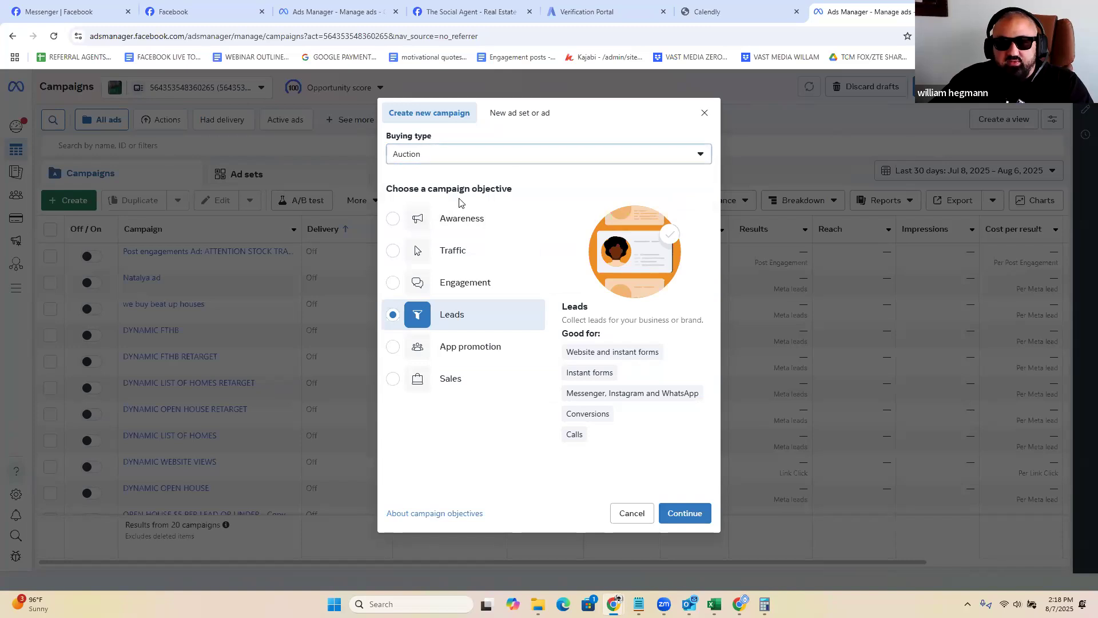
pyautogui.click(455, 160)
pyautogui.click(571, 137)
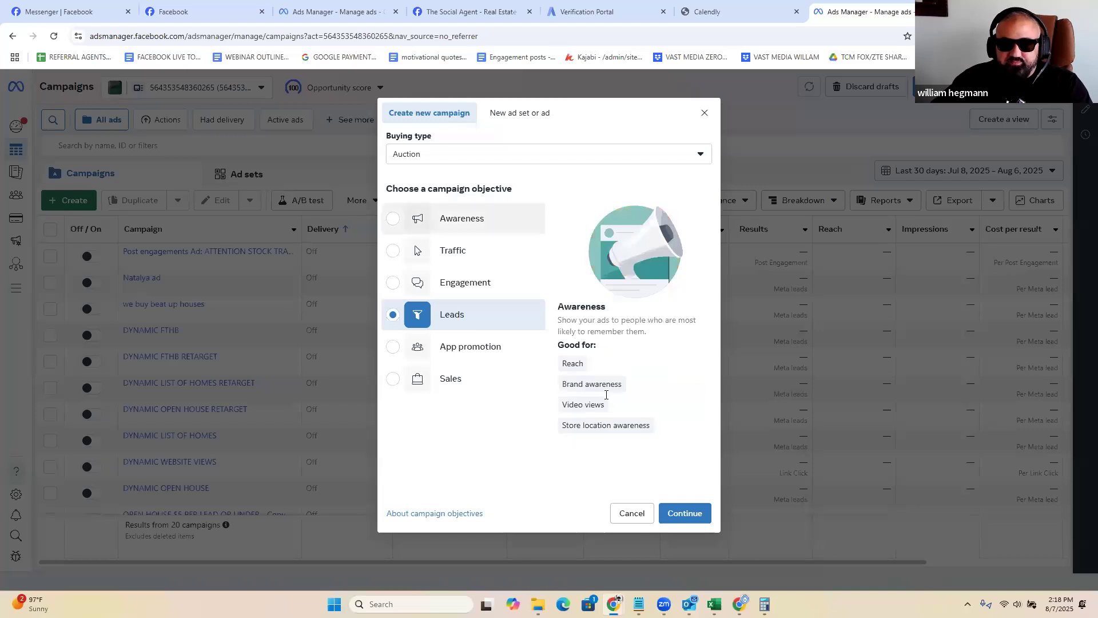
# Step: Continue with the Leads objective and create the campaign using the Manual leads campaign setup
pyautogui.click(677, 514)
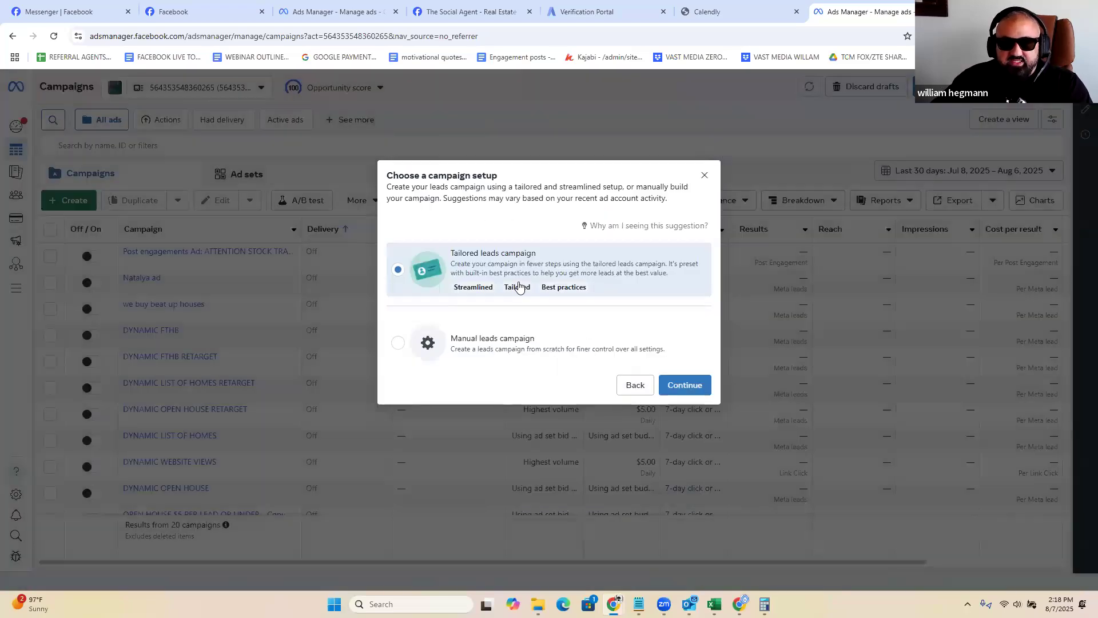
pyautogui.click(485, 338)
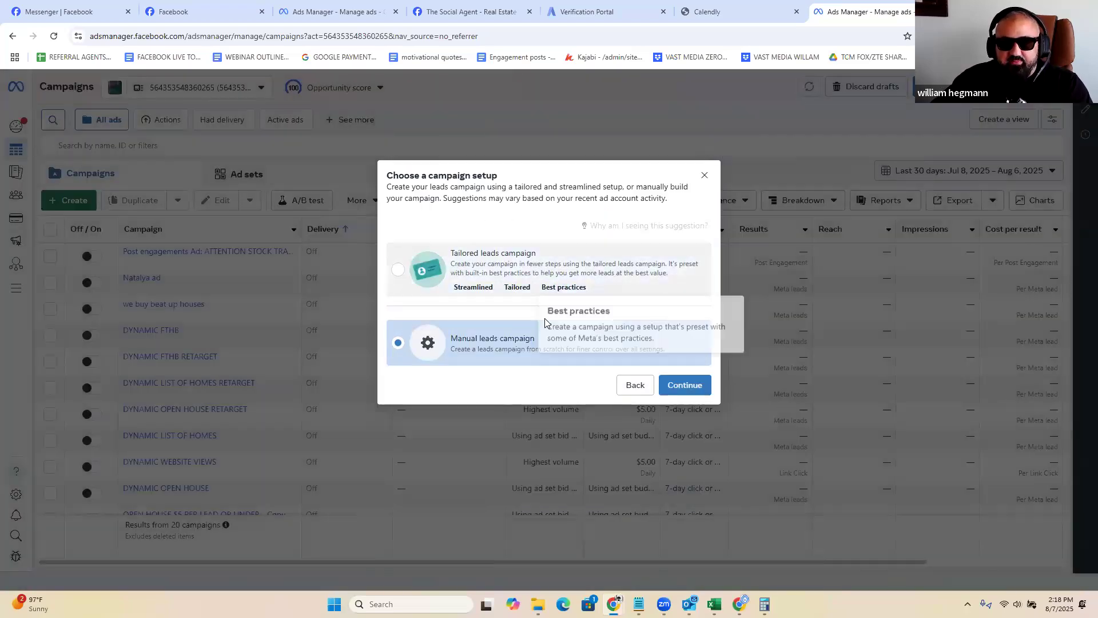
pyautogui.click(679, 386)
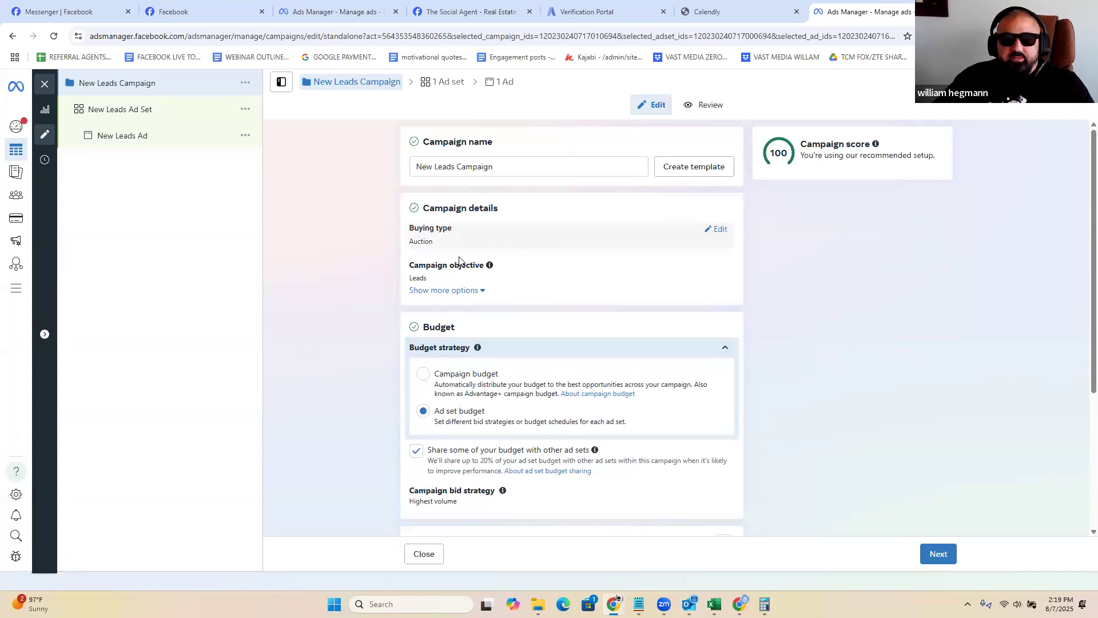
# Step: Declare Housing as the campaign's special ad category
pyautogui.scroll(-4, 583, 273)
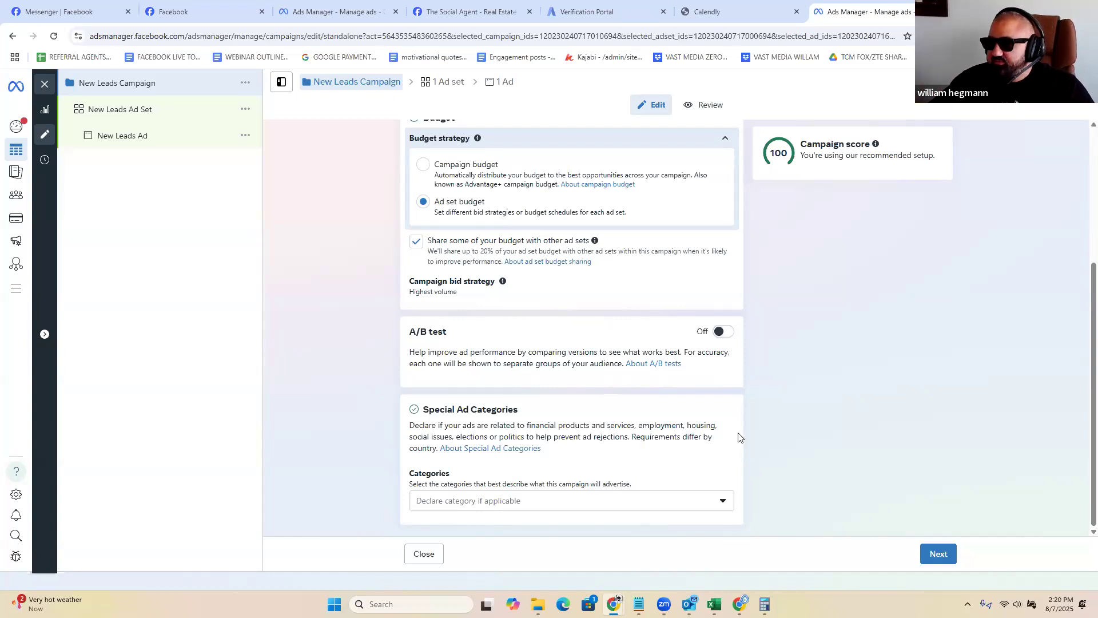
pyautogui.click(497, 502)
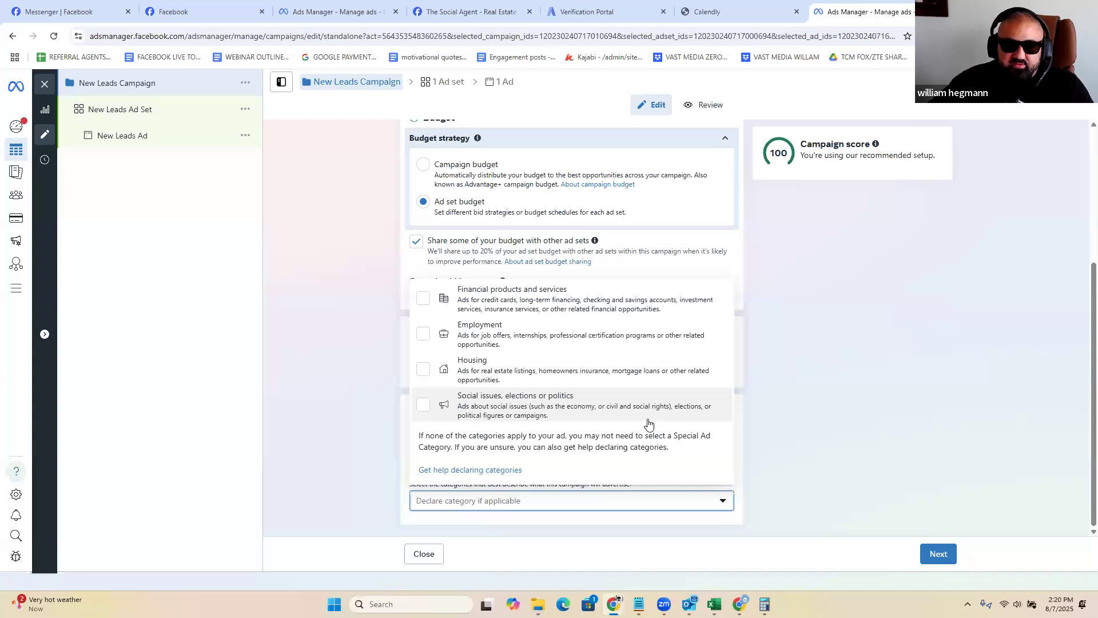
pyautogui.click(478, 363)
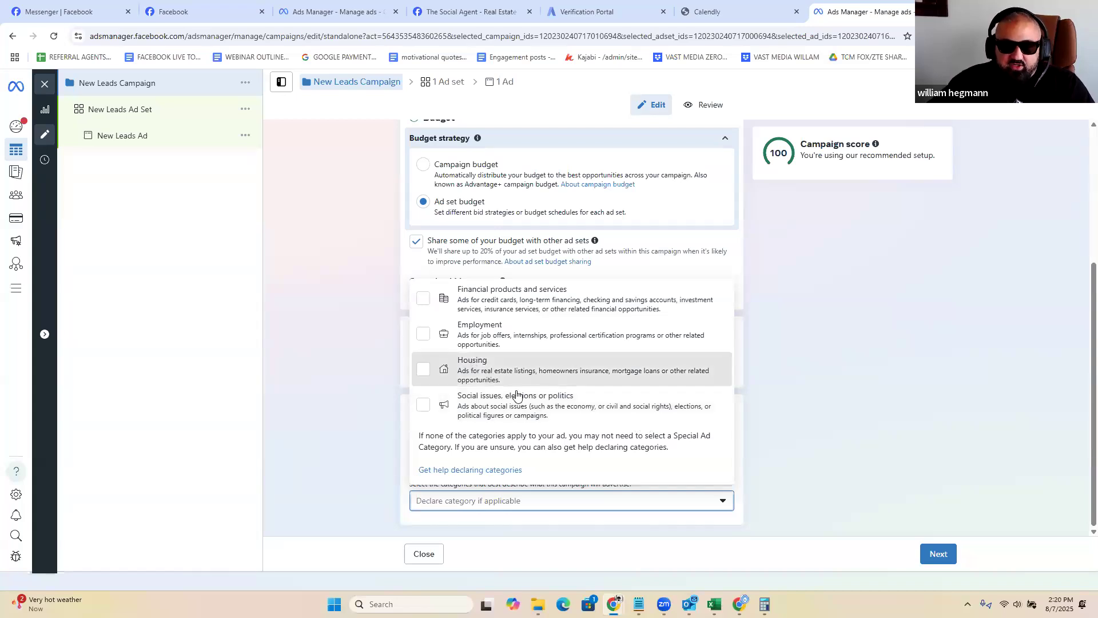
pyautogui.click(937, 384)
pyautogui.scroll(-3, 793, 408)
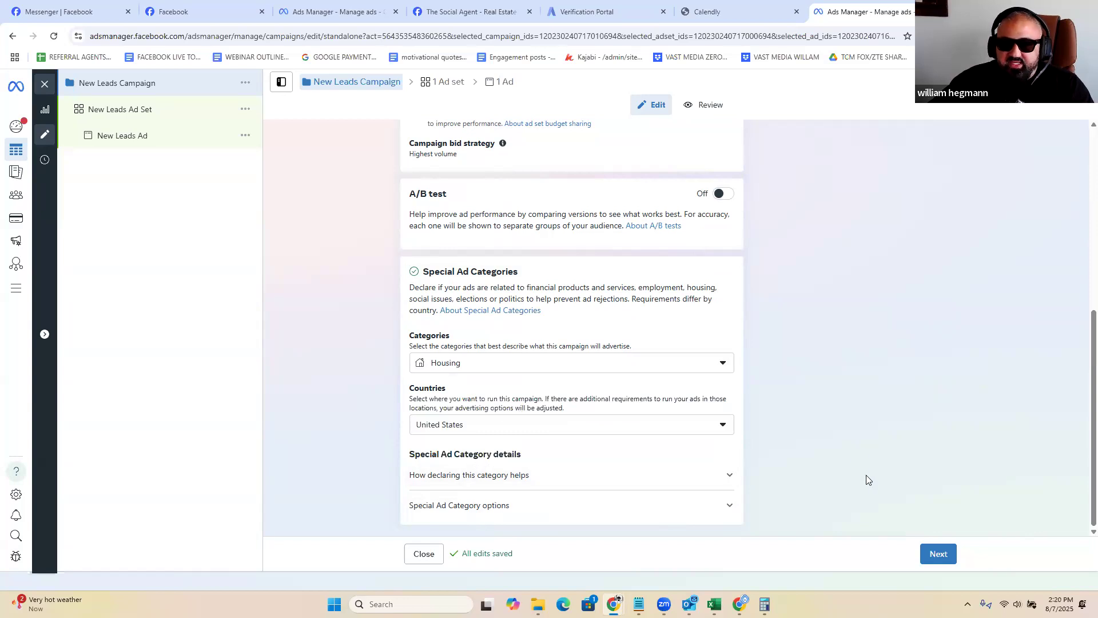
# Step: Proceed to the ad set settings and dismiss the notice about the website and shop conversion location
pyautogui.click(932, 554)
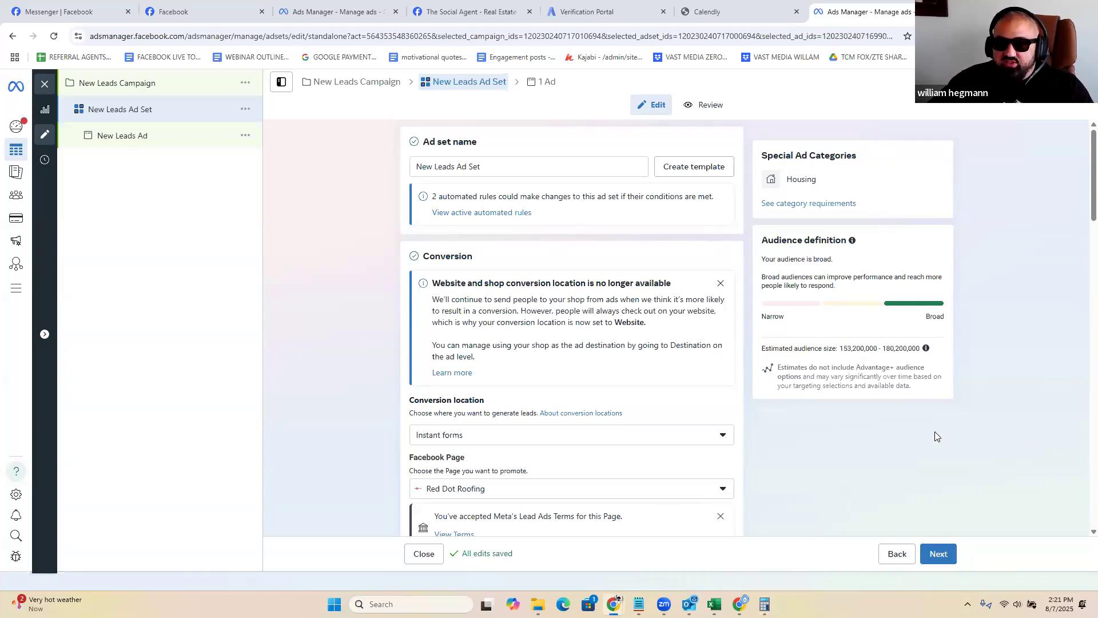
pyautogui.click(720, 284)
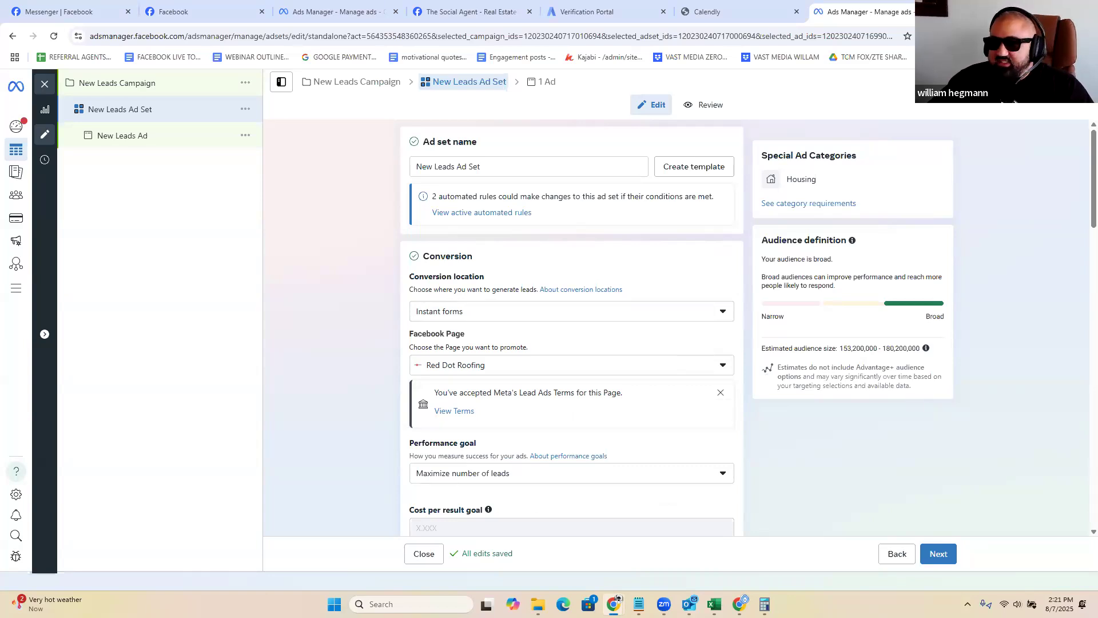
pyautogui.hotkey('alt', 'Tab')
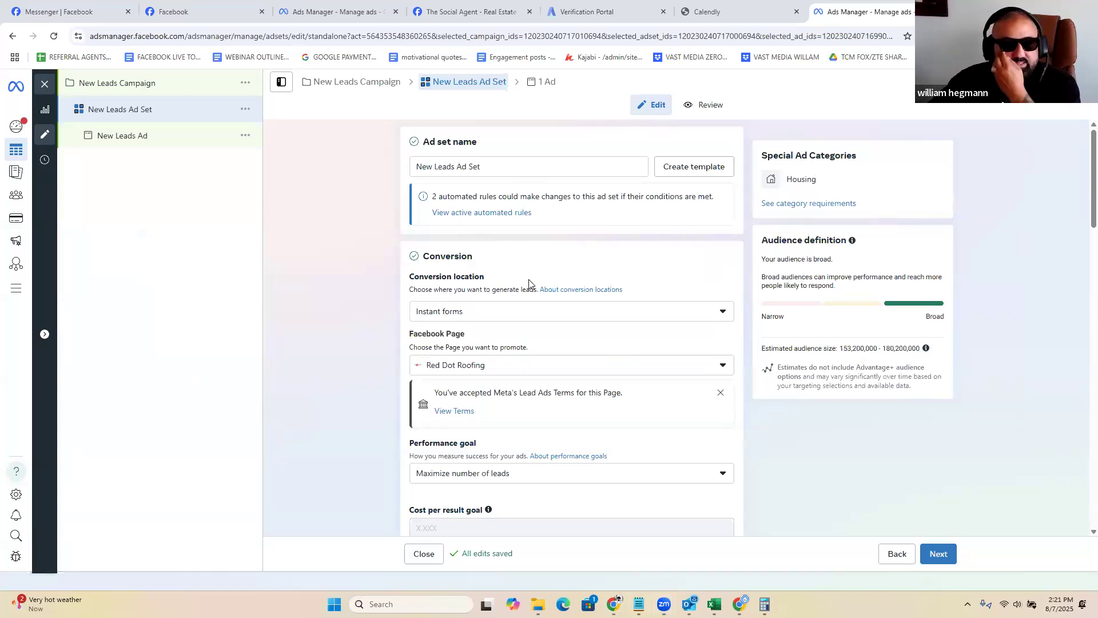
# Step: Change the Facebook Page promoted by the ad set to the real estate team's Page
pyautogui.scroll(-2, 529, 284)
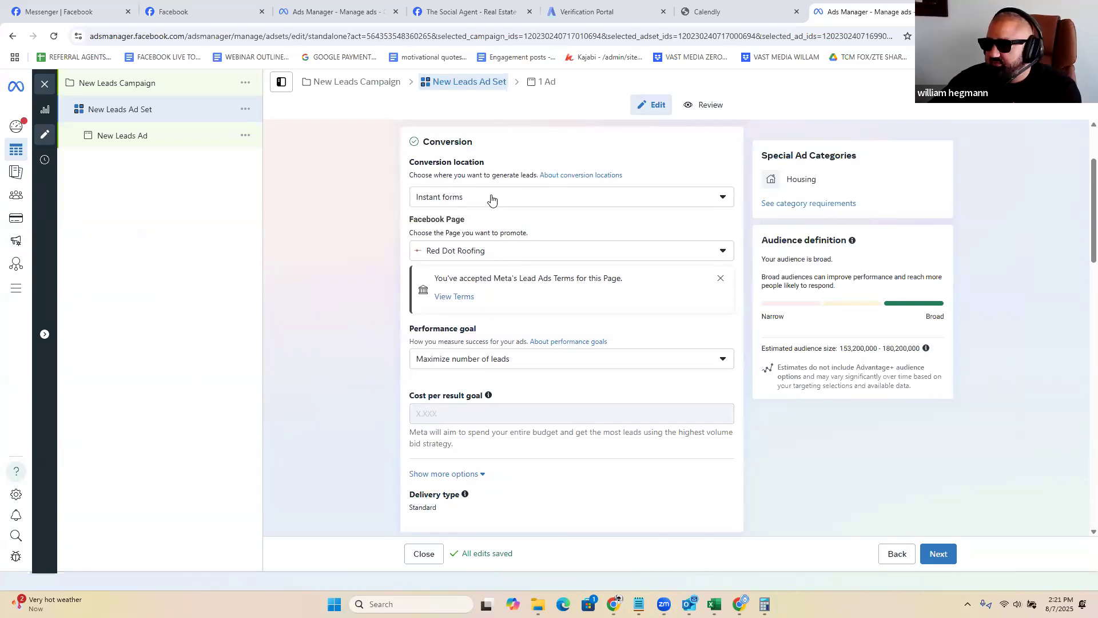
pyautogui.scroll(-2, 492, 198)
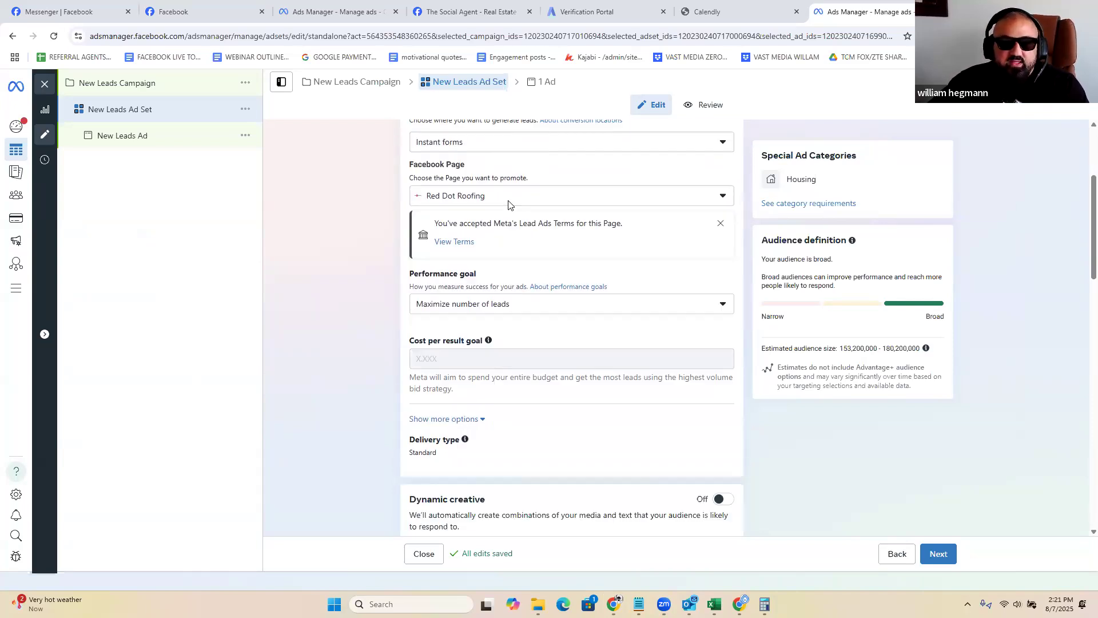
pyautogui.scroll(1, 463, 181)
pyautogui.click(484, 196)
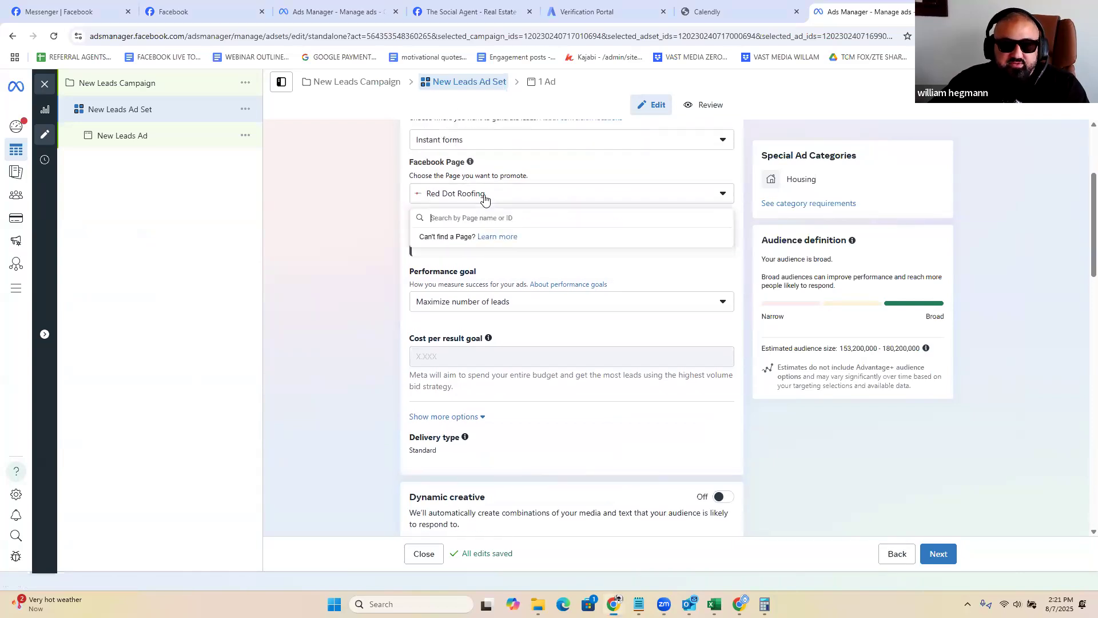
pyautogui.scroll(-1, 571, 291)
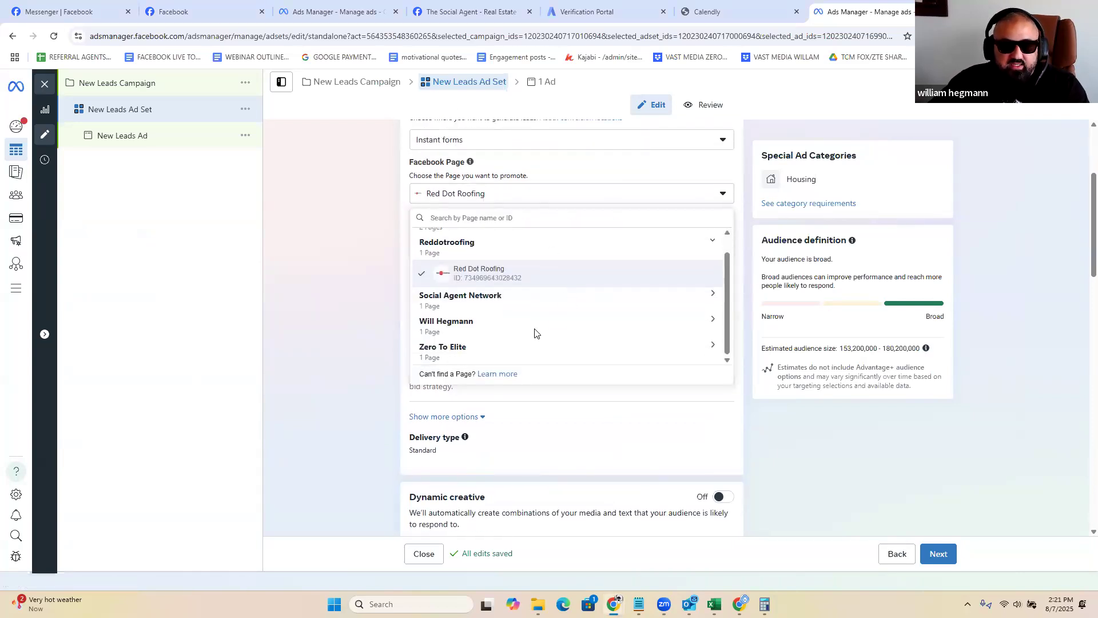
pyautogui.click(469, 326)
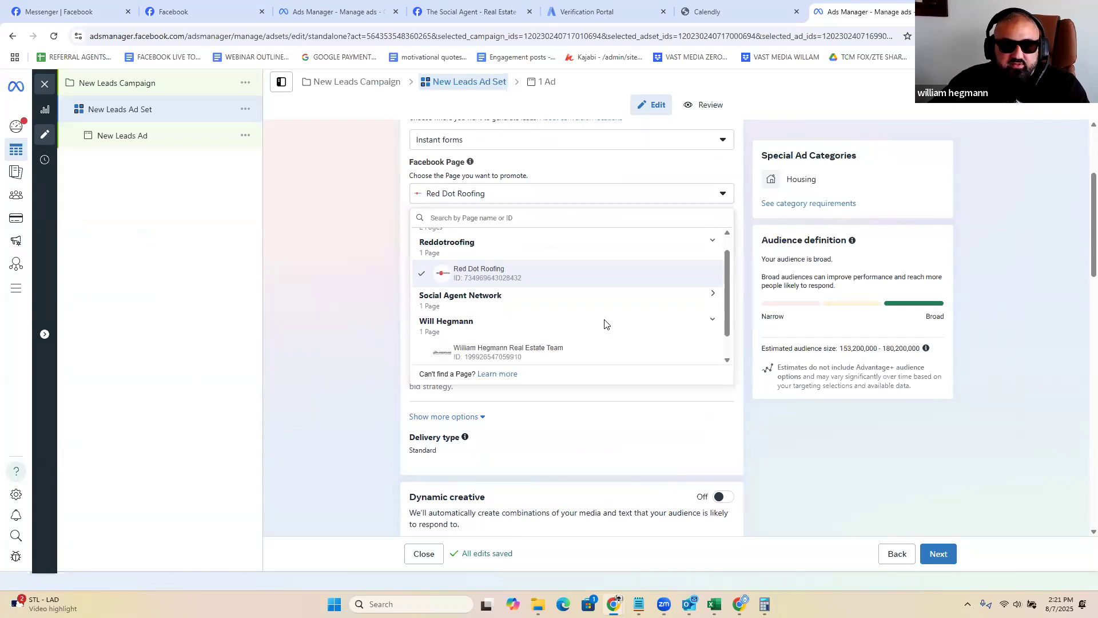
pyautogui.scroll(-1, 504, 331)
pyautogui.click(506, 331)
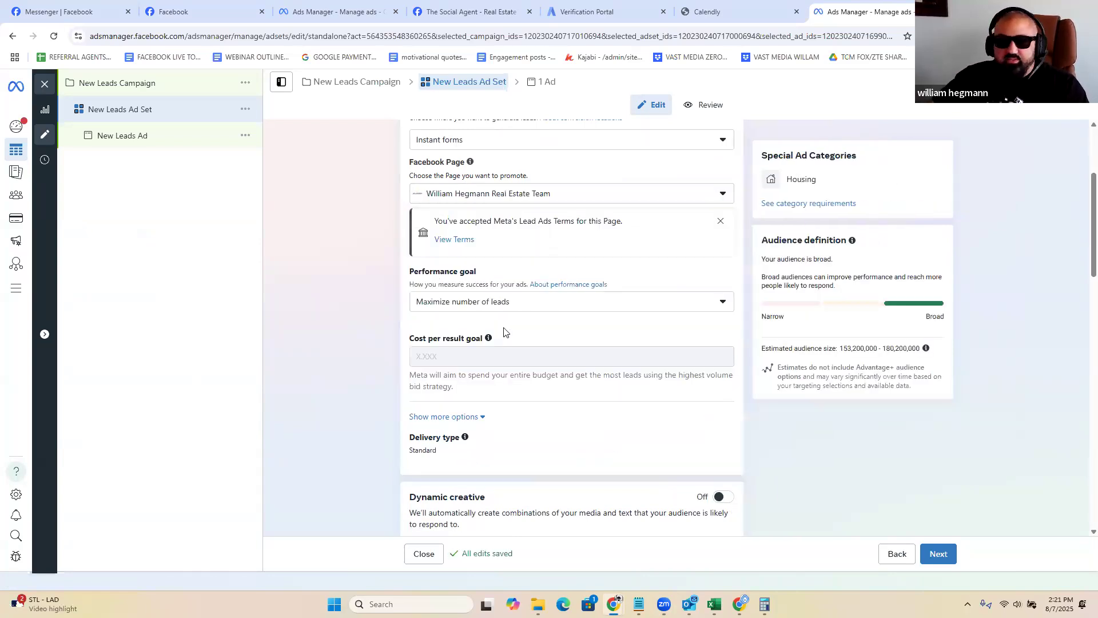
# Step: Review the available performance goals and expand the additional cost and delivery options of the ad set
pyautogui.click(480, 303)
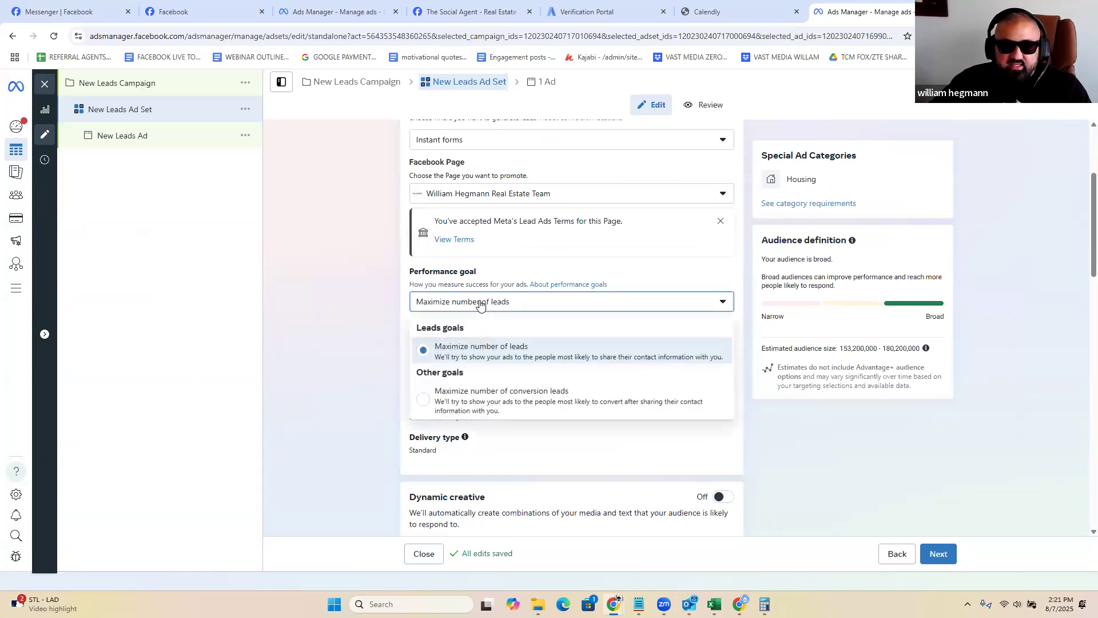
pyautogui.click(843, 424)
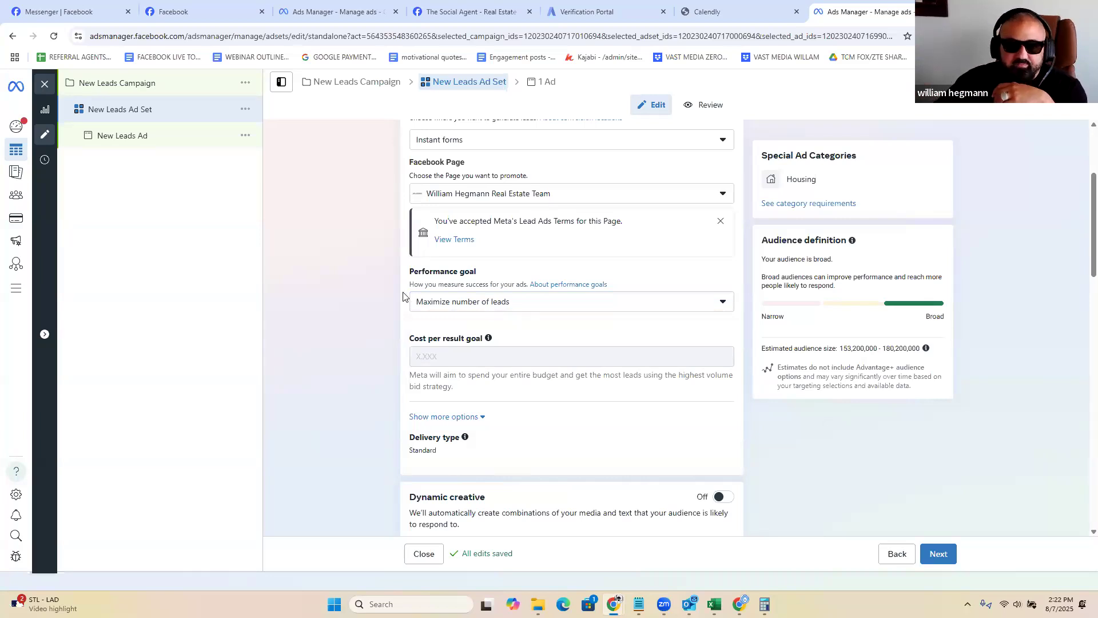
pyautogui.scroll(-3, 404, 295)
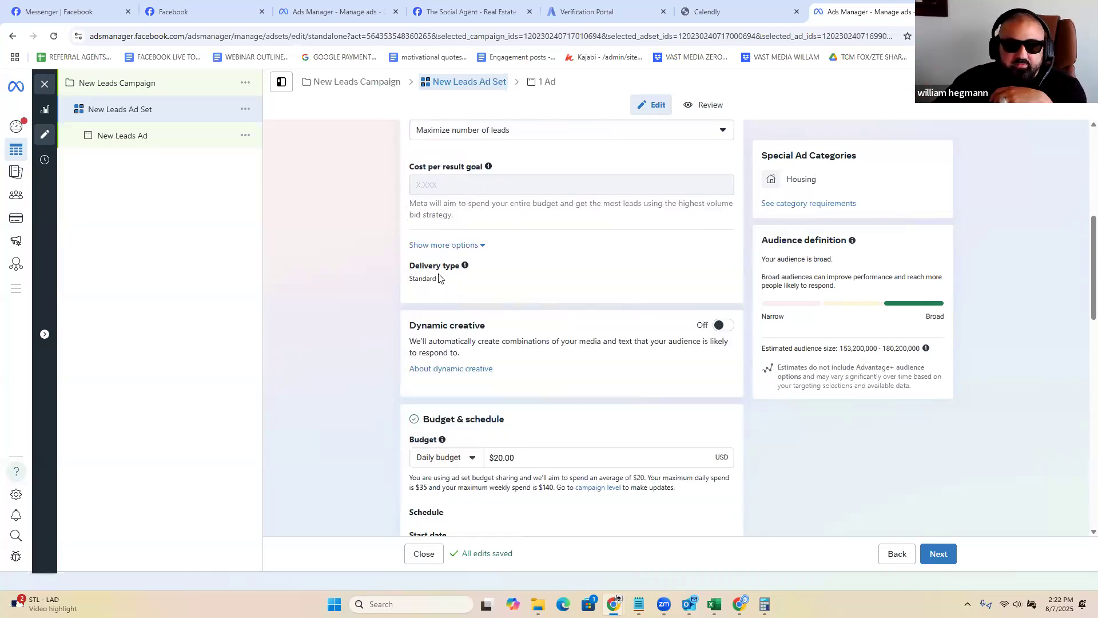
pyautogui.click(468, 247)
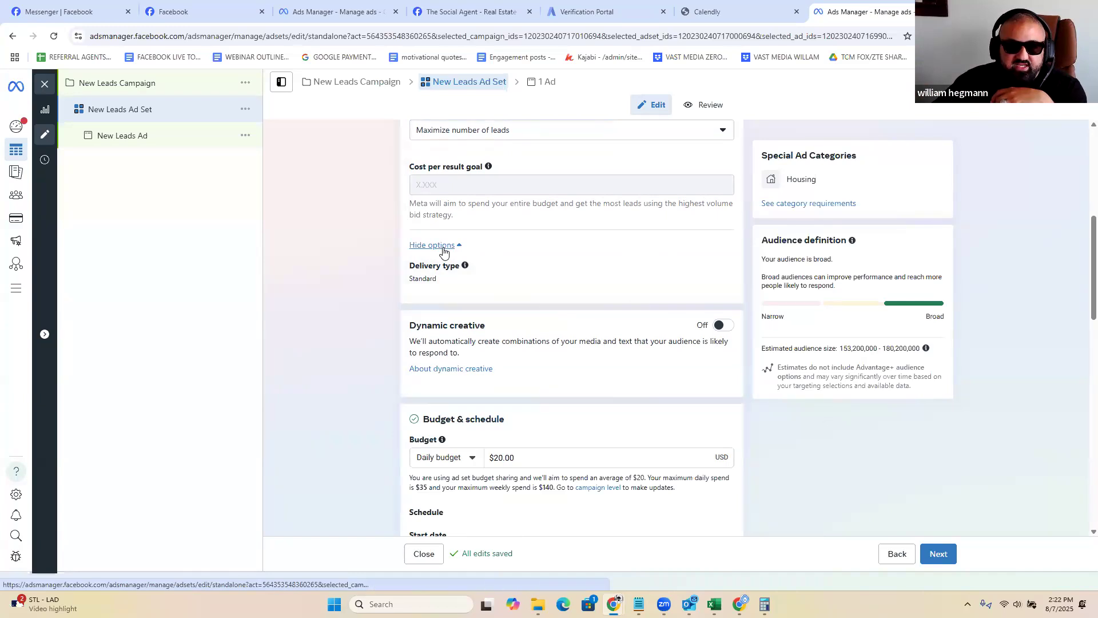
pyautogui.click(444, 246)
pyautogui.click(452, 245)
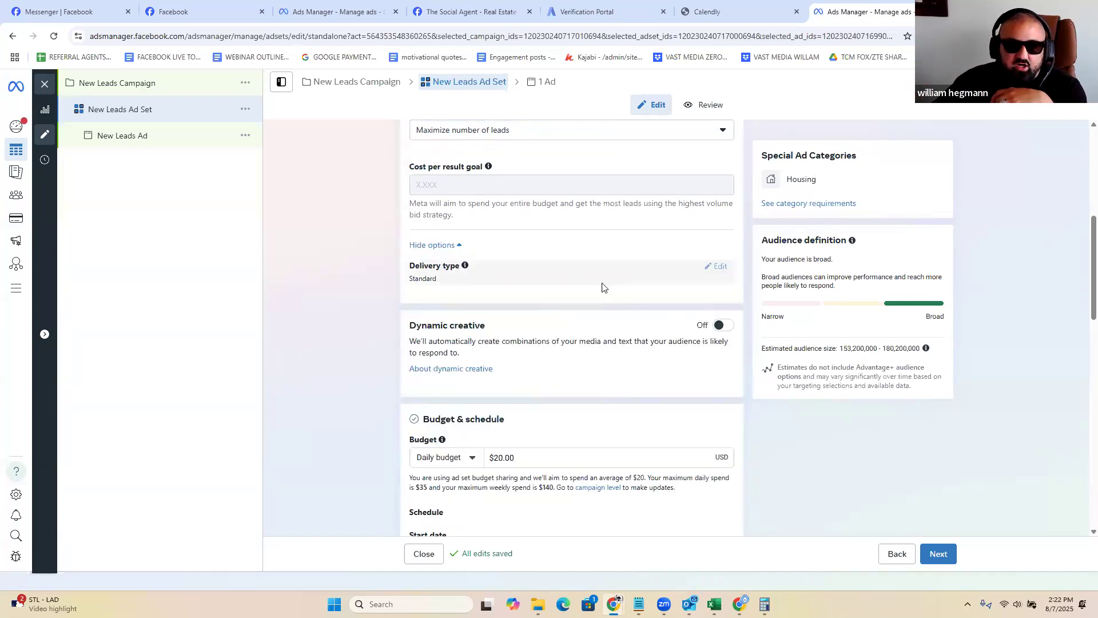
# Step: Turn on Dynamic creative for the ad set
pyautogui.scroll(-2, 602, 289)
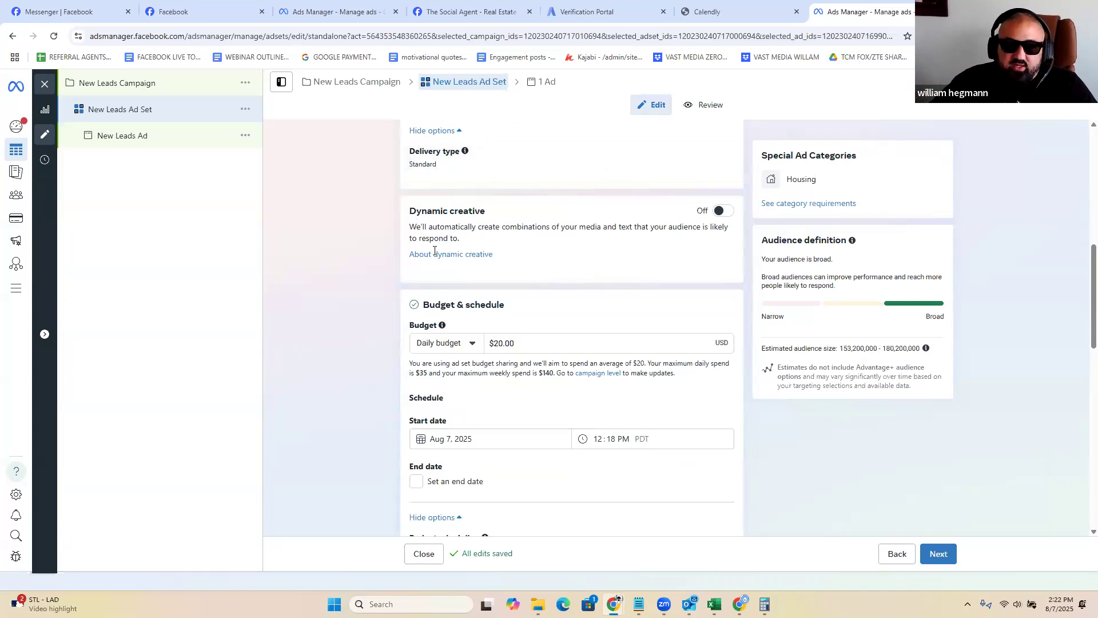
pyautogui.moveTo(410, 209); pyautogui.dragTo(432, 212)
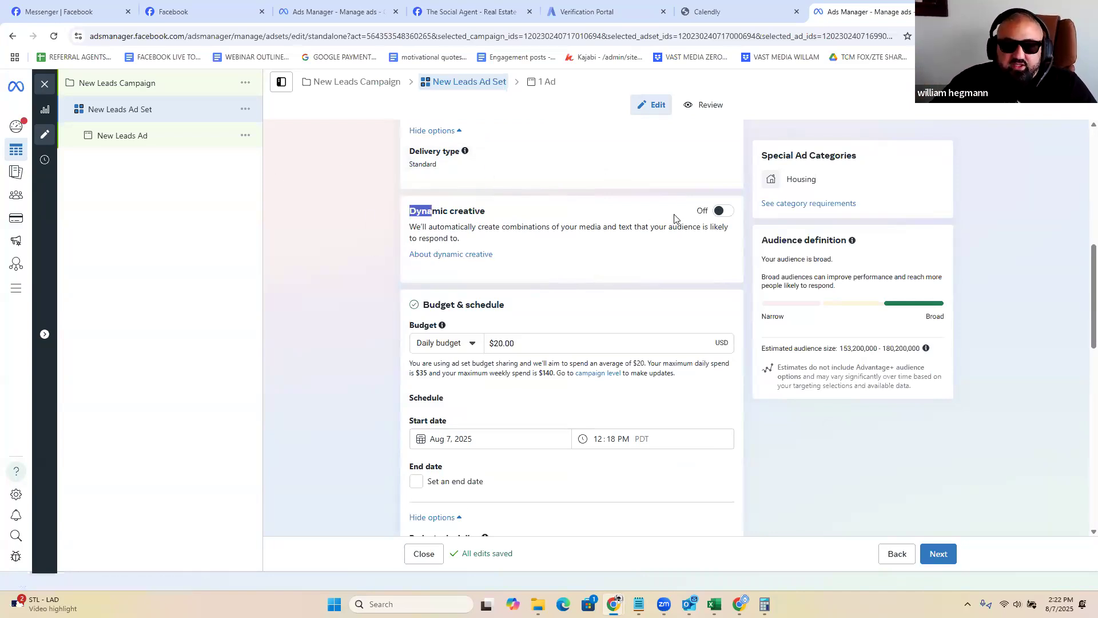
pyautogui.moveTo(674, 218); pyautogui.dragTo(676, 217)
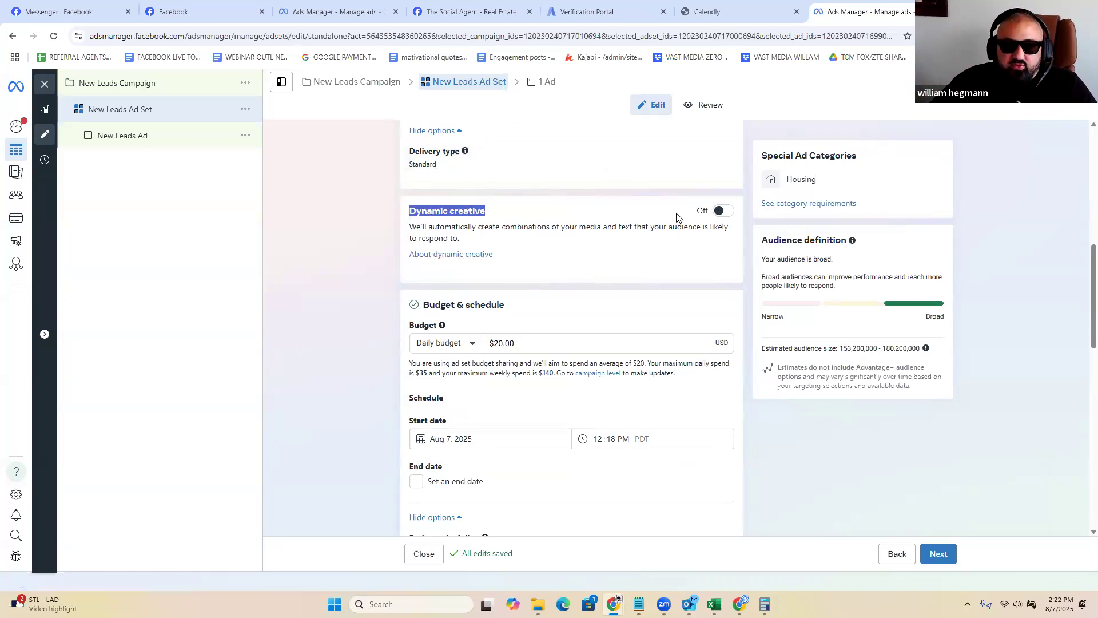
pyautogui.click(722, 212)
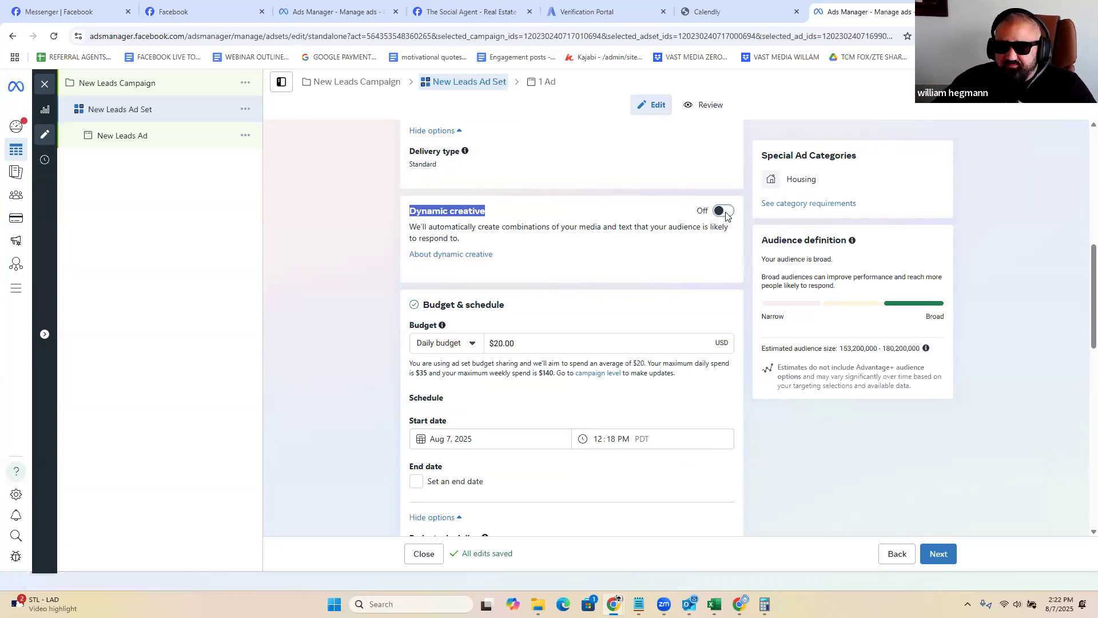
pyautogui.click(674, 323)
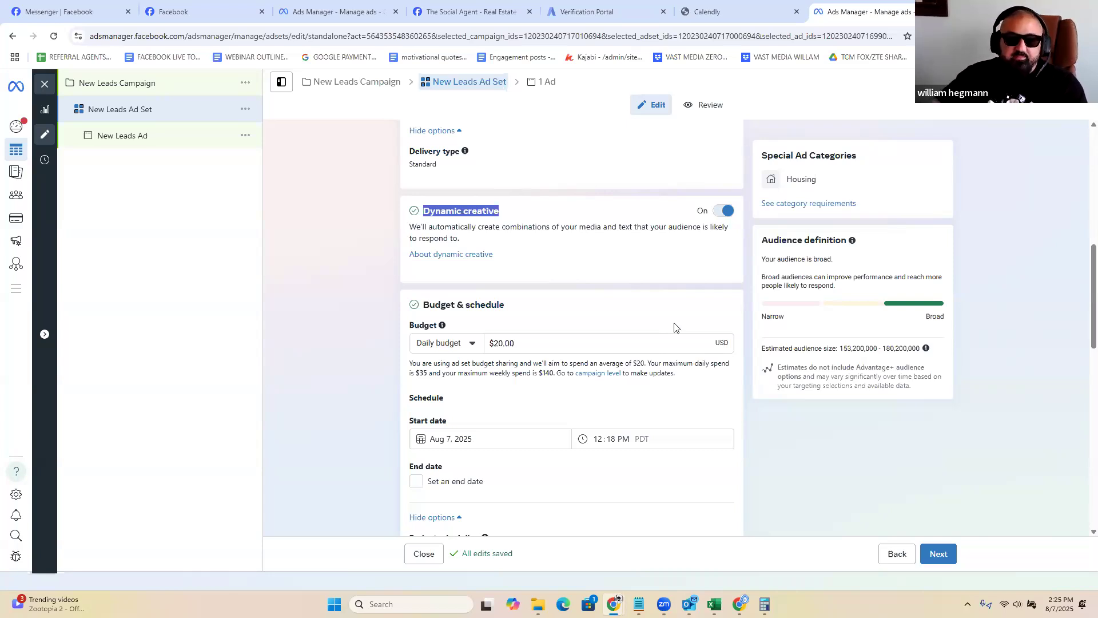
# Step: Review the ad set's daily budget, start and end dates, ad scheduling, audience and placement settings
pyautogui.scroll(-1, 658, 342)
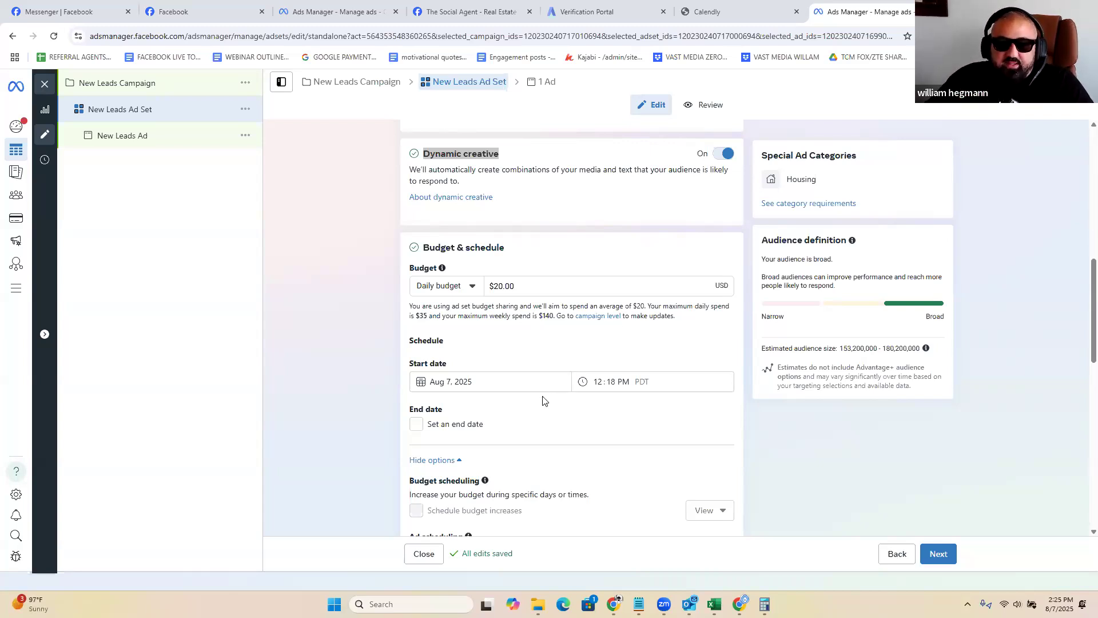
pyautogui.click(527, 287)
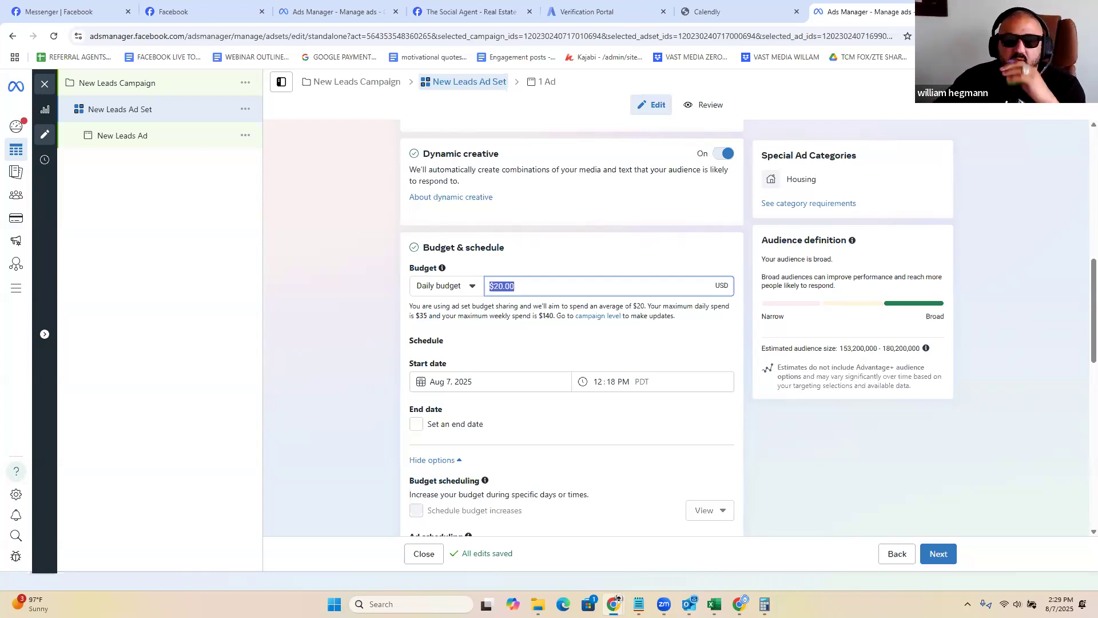
pyautogui.scroll(-2, 667, 374)
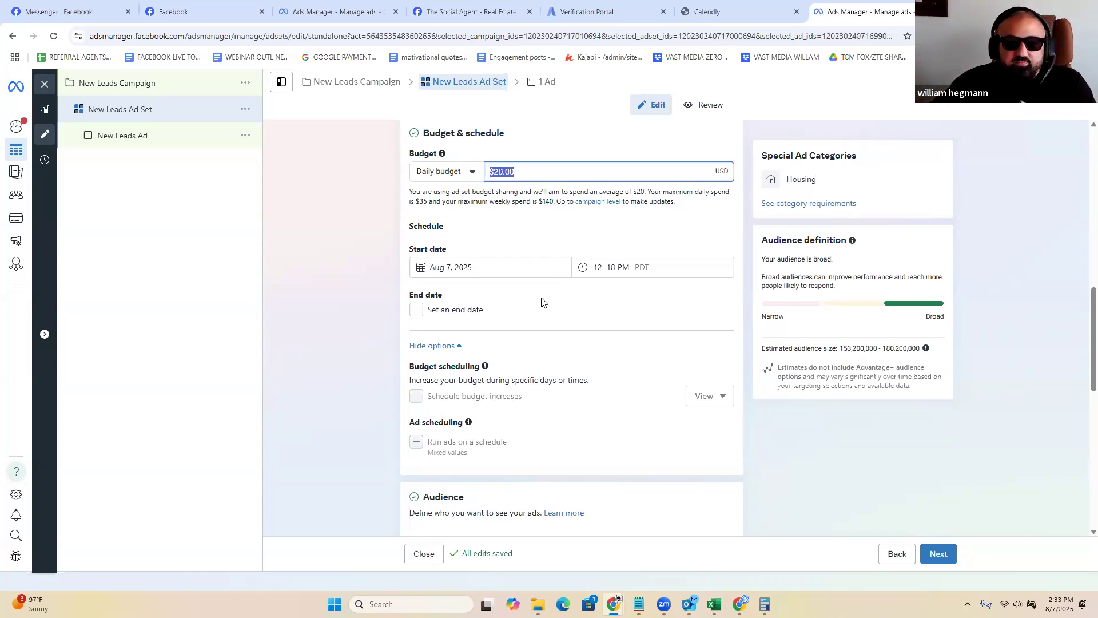
pyautogui.scroll(-1, 467, 278)
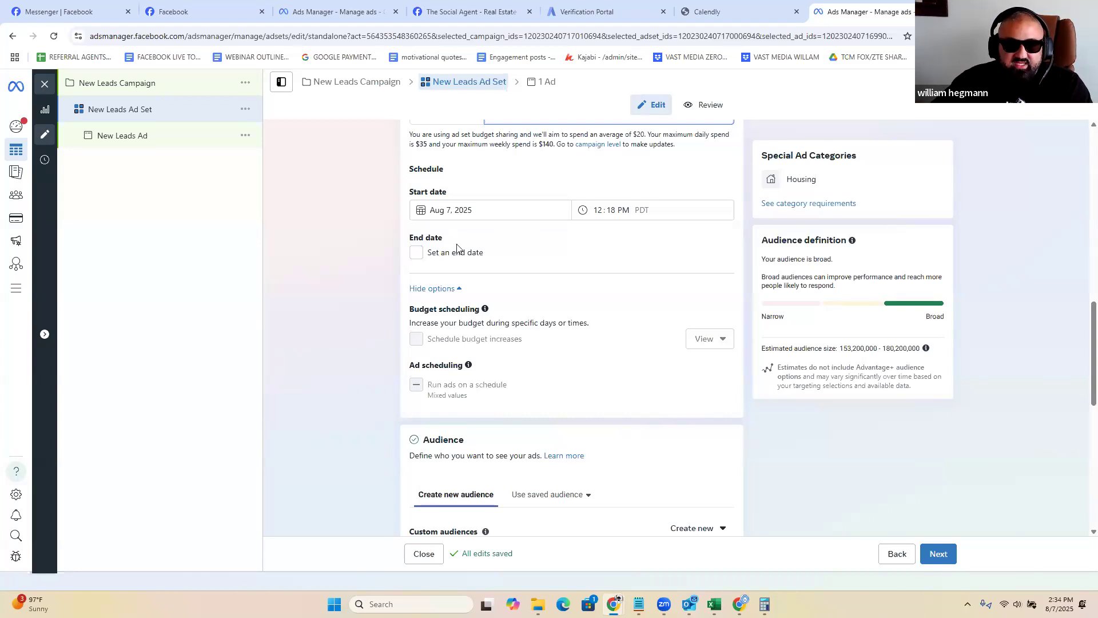
pyautogui.scroll(1, 570, 315)
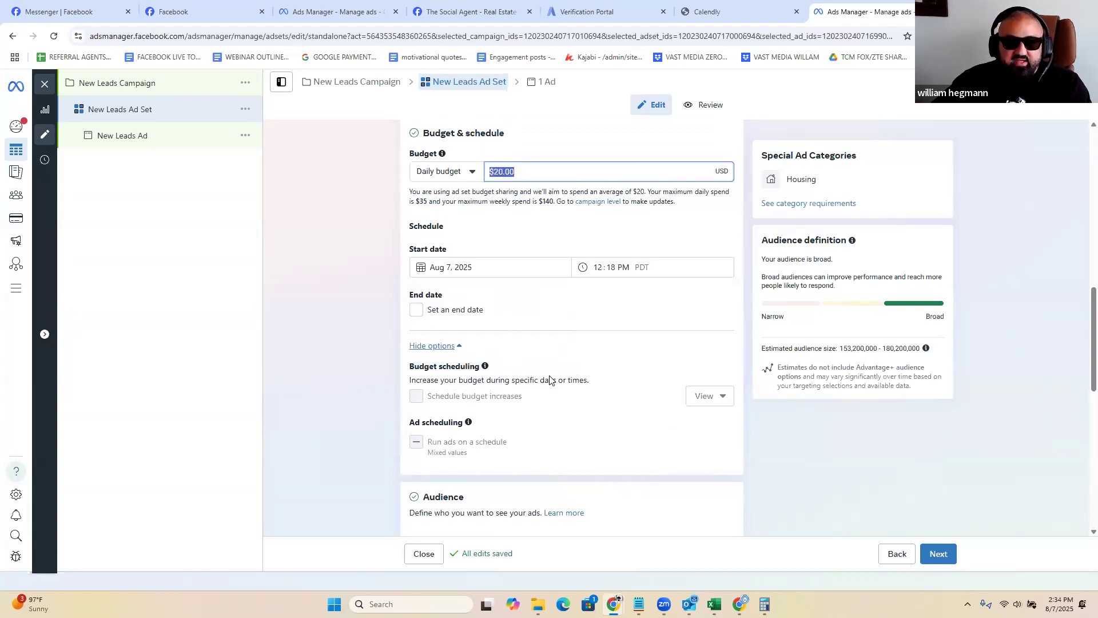
pyautogui.scroll(-1, 571, 366)
pyautogui.scroll(-2, 543, 349)
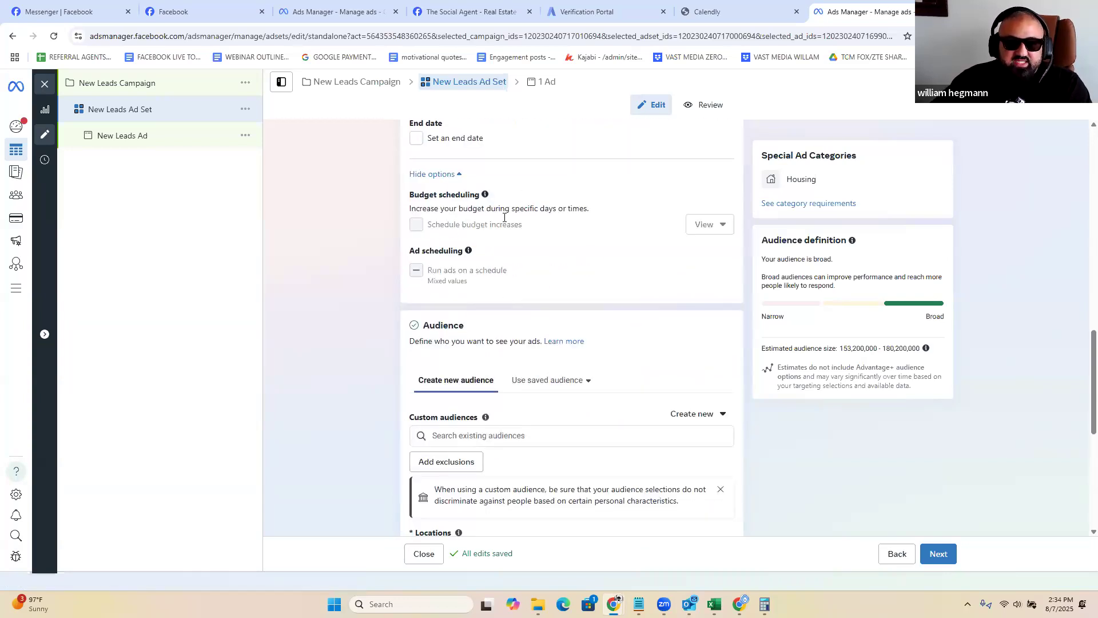
pyautogui.scroll(-4, 608, 320)
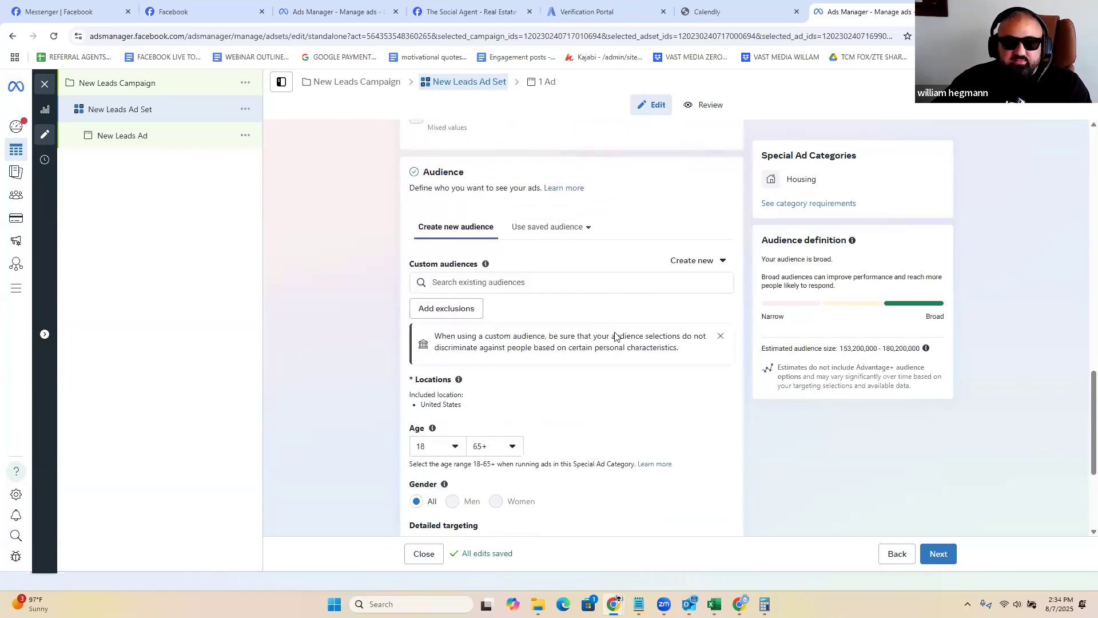
pyautogui.scroll(2, 575, 351)
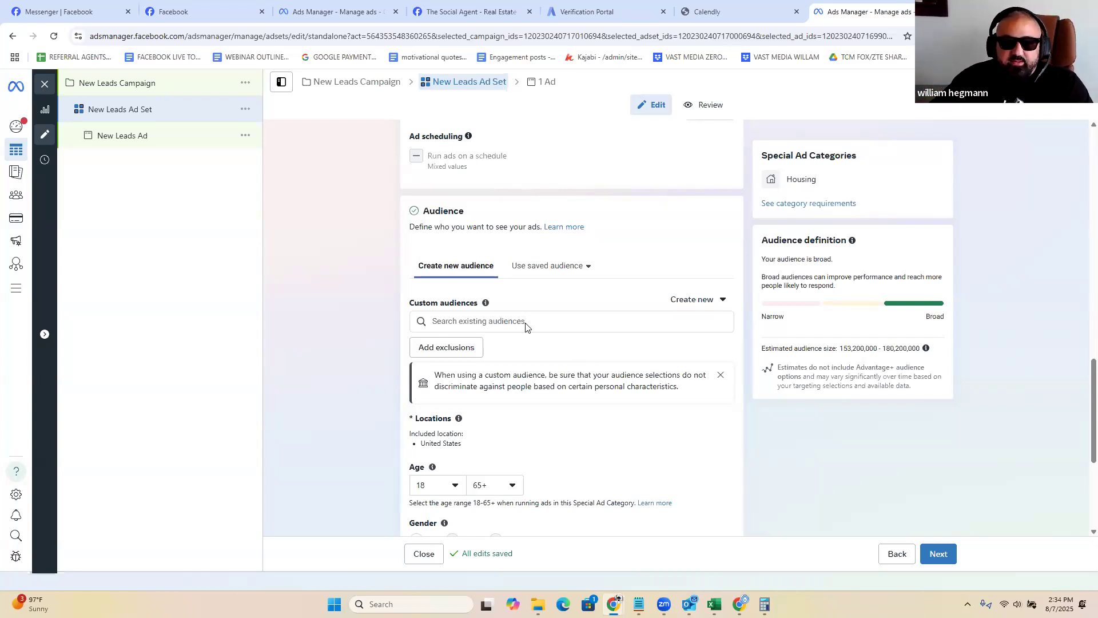
pyautogui.scroll(-3, 524, 331)
pyautogui.scroll(2, 525, 326)
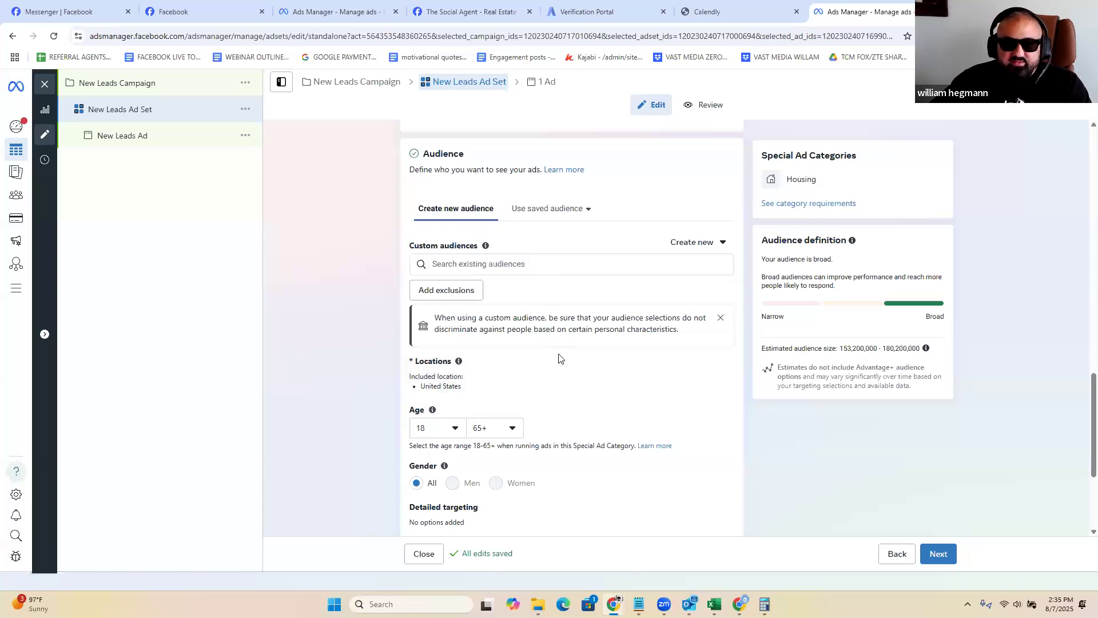
pyautogui.scroll(-3, 559, 358)
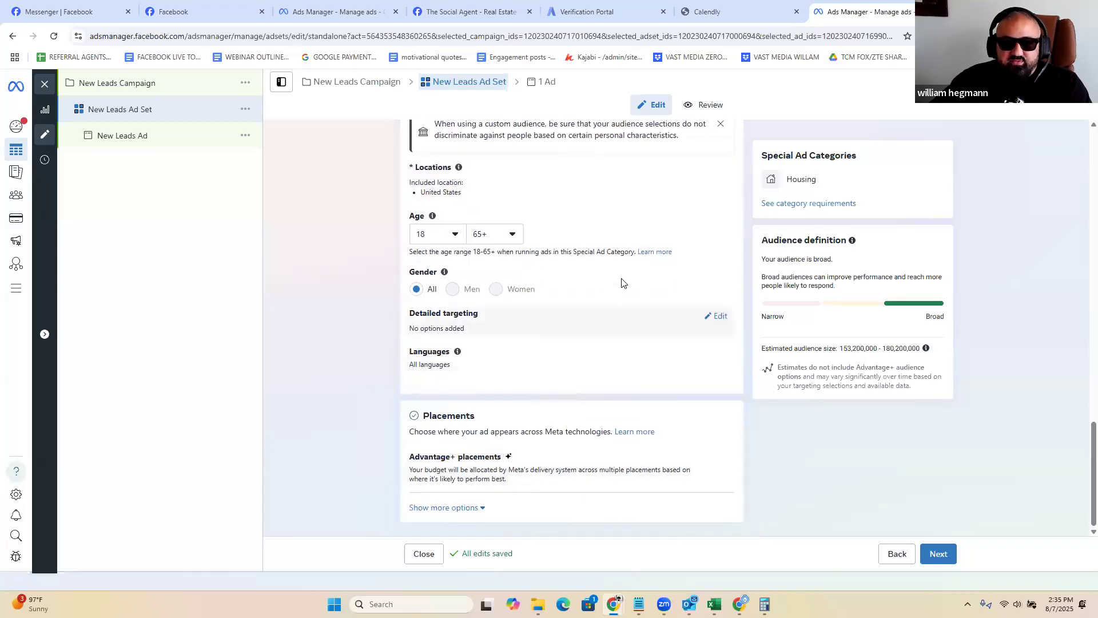
# Step: Replace the United States in the audience locations with the place Georgetown Texas
pyautogui.moveTo(718, 182)
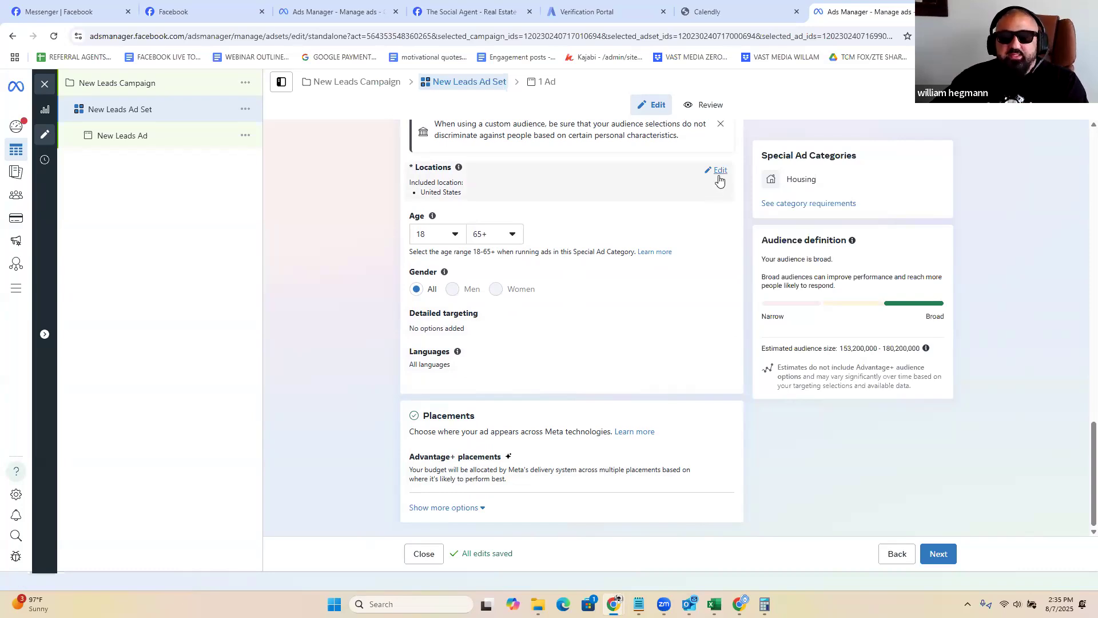
pyautogui.scroll(2, 678, 317)
pyautogui.scroll(-2, 681, 307)
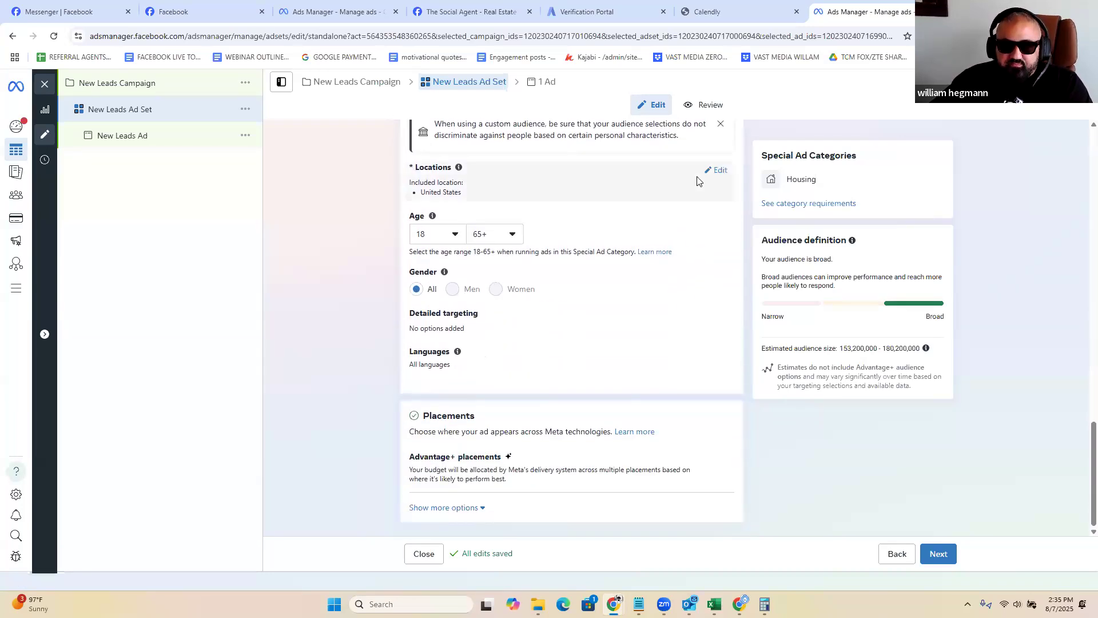
pyautogui.click(716, 171)
pyautogui.click(718, 232)
pyautogui.click(539, 240)
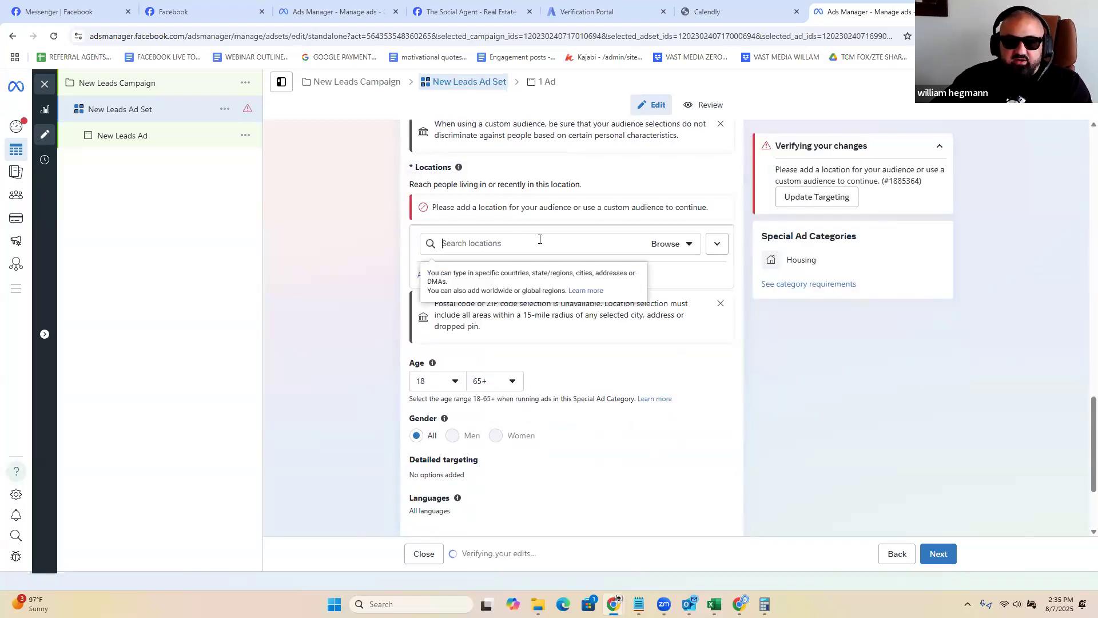
pyautogui.write('geoi')
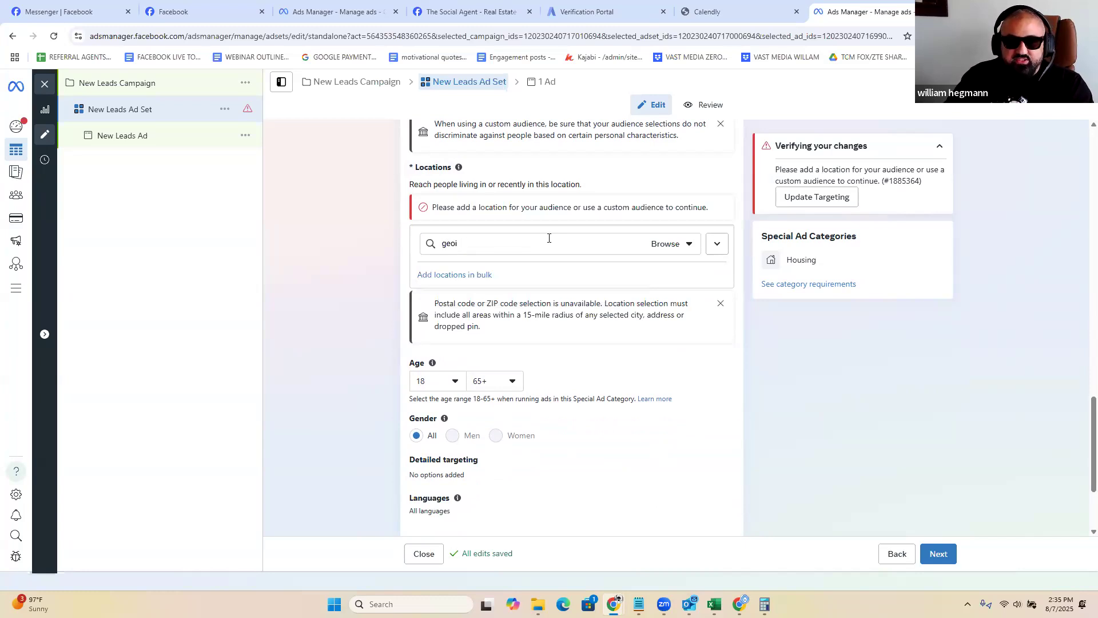
pyautogui.press('BackSpace')
pyautogui.write('rgetown')
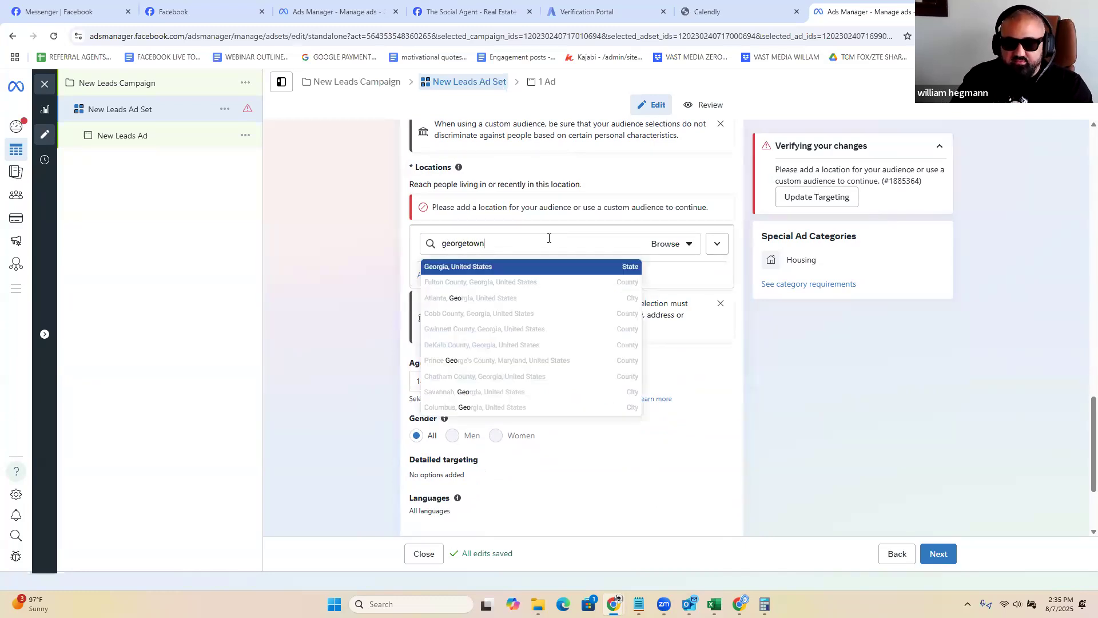
pyautogui.write(' texas')
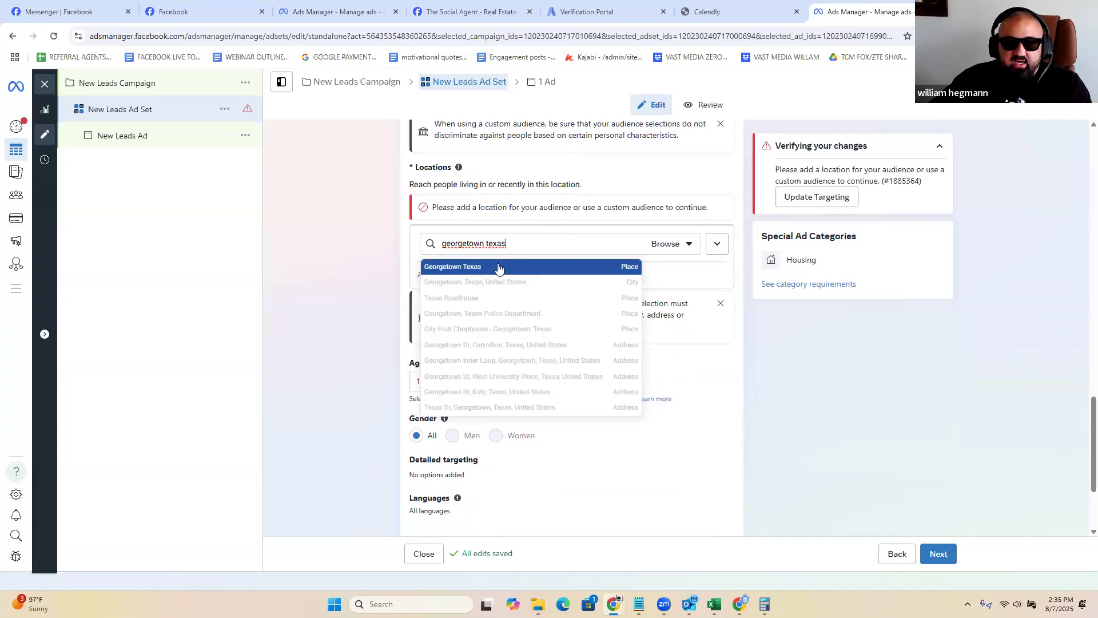
pyautogui.click(498, 267)
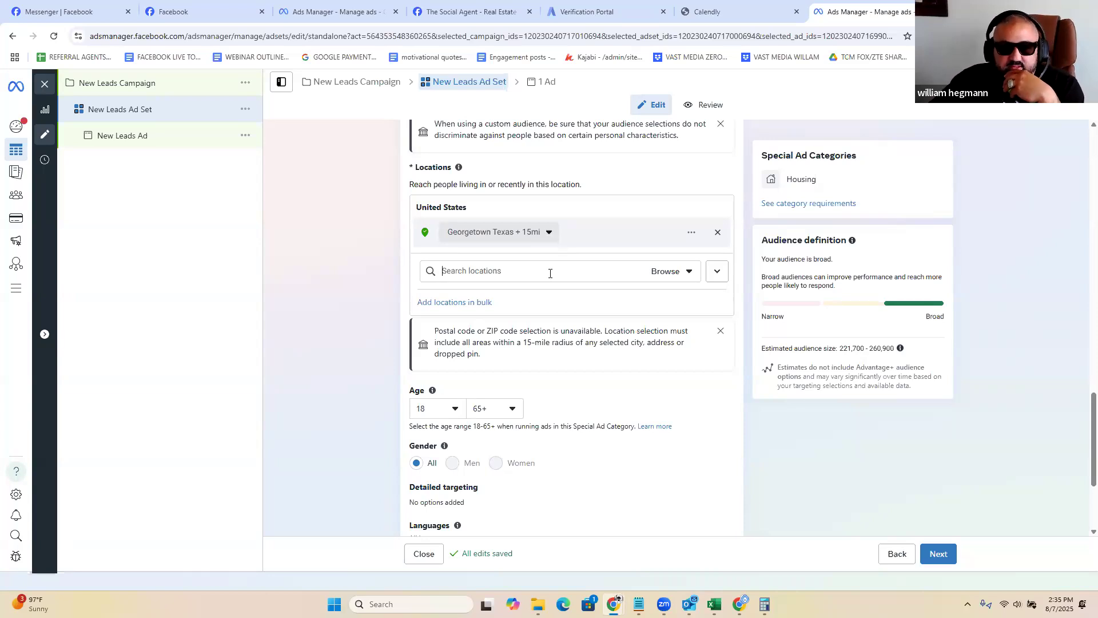
# Step: Check the minimum age choices offered for the audience
pyautogui.scroll(-2, 452, 318)
pyautogui.click(434, 297)
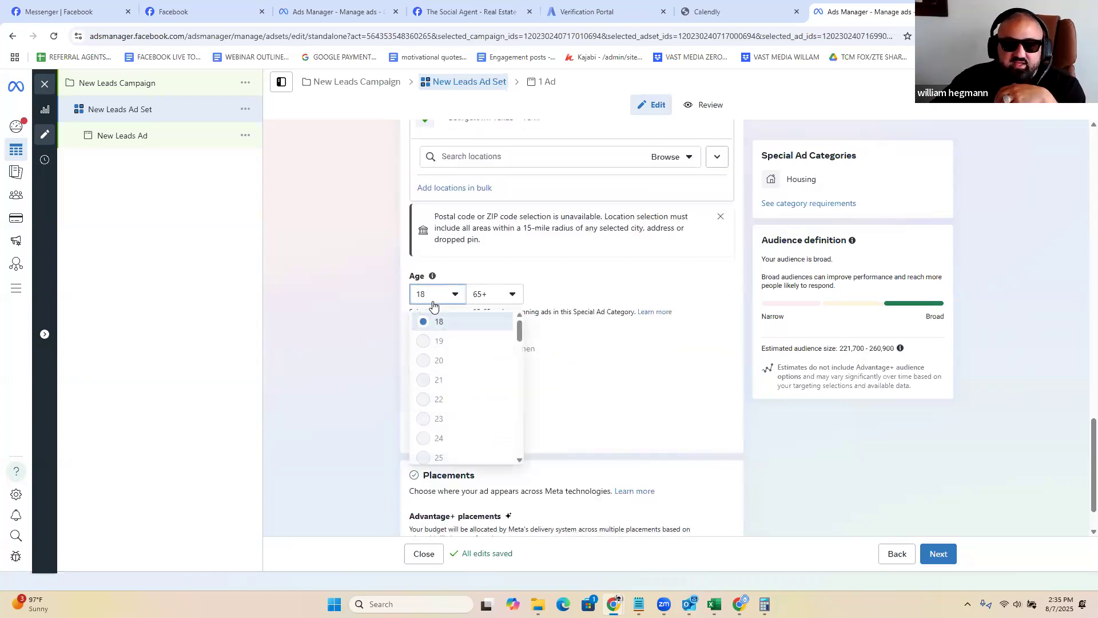
pyautogui.click(433, 302)
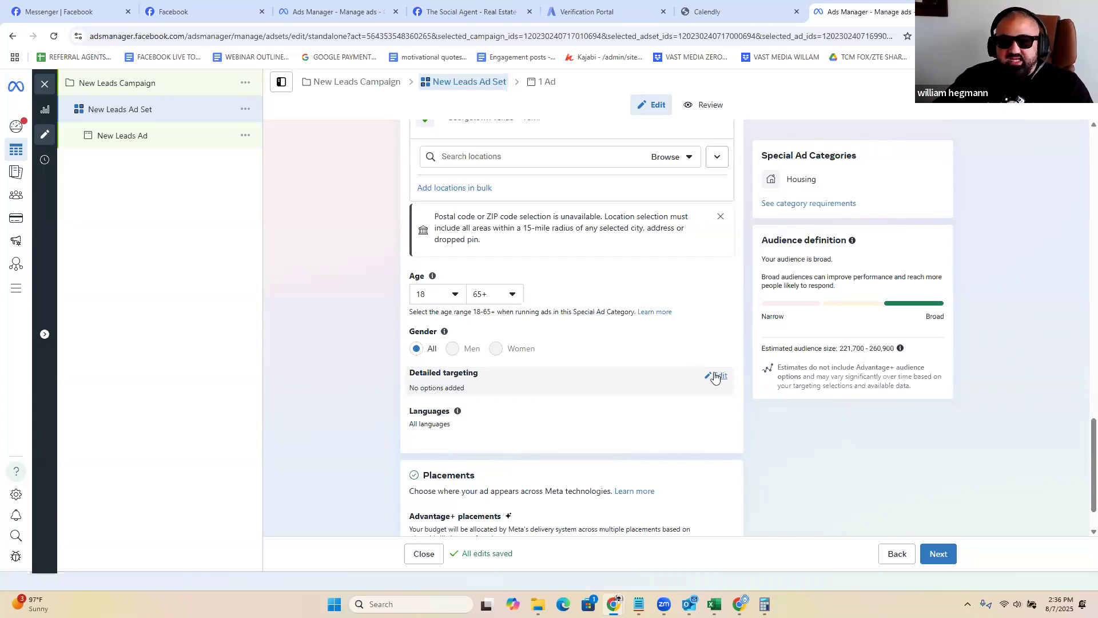
# Step: Add the Real estate (industry) interest to the ad set's detailed targeting and check the estimated audience size
pyautogui.scroll(-1, 709, 360)
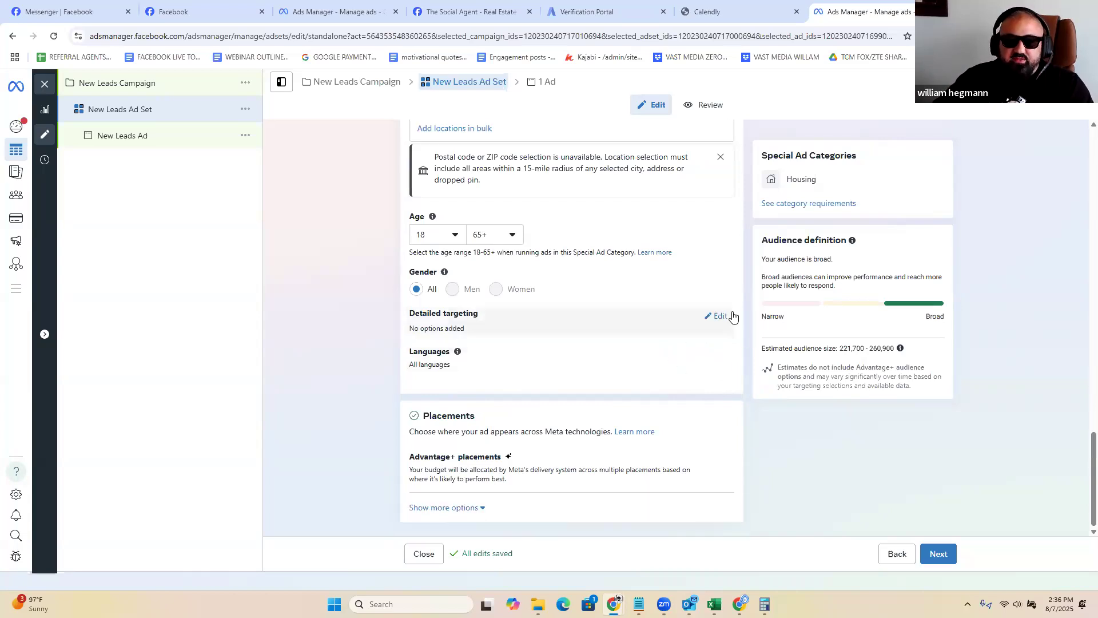
pyautogui.click(719, 316)
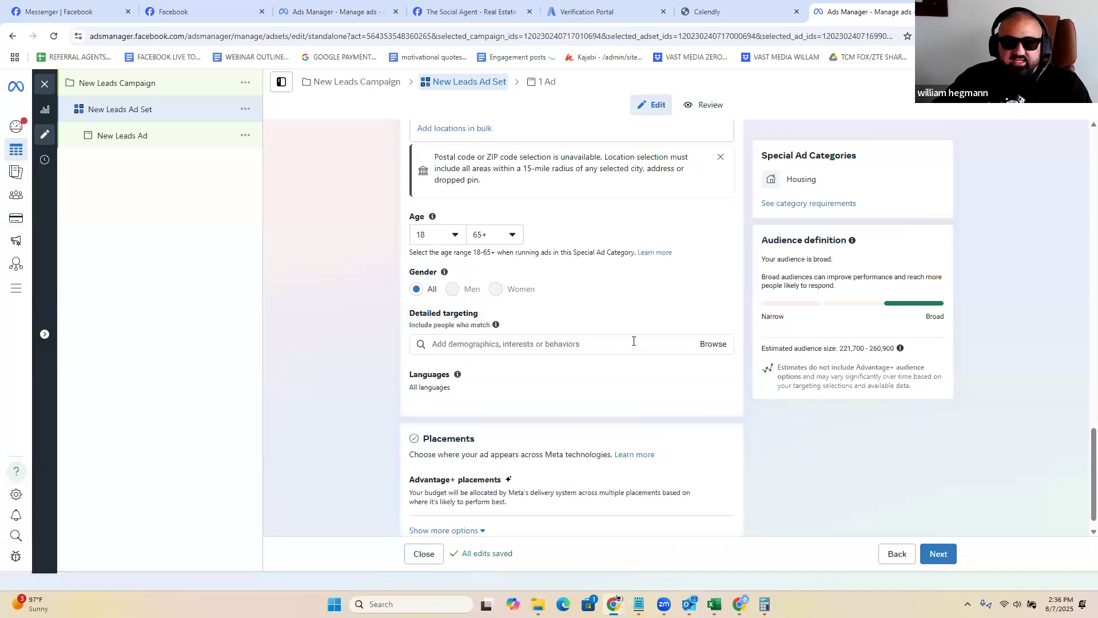
pyautogui.click(589, 347)
pyautogui.write('r')
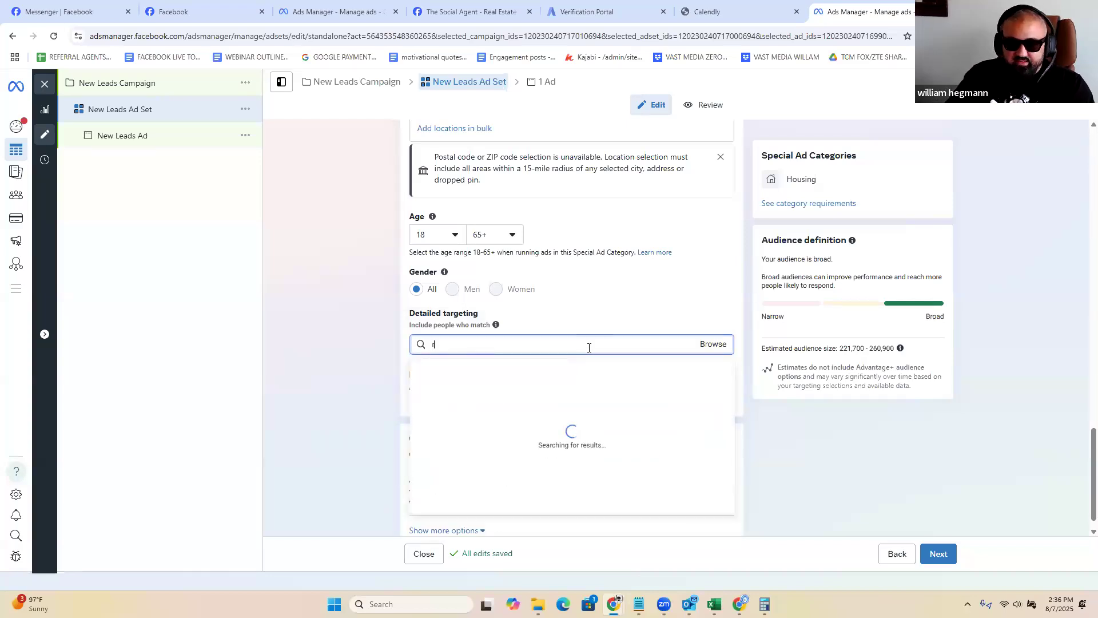
pyautogui.write('eal e')
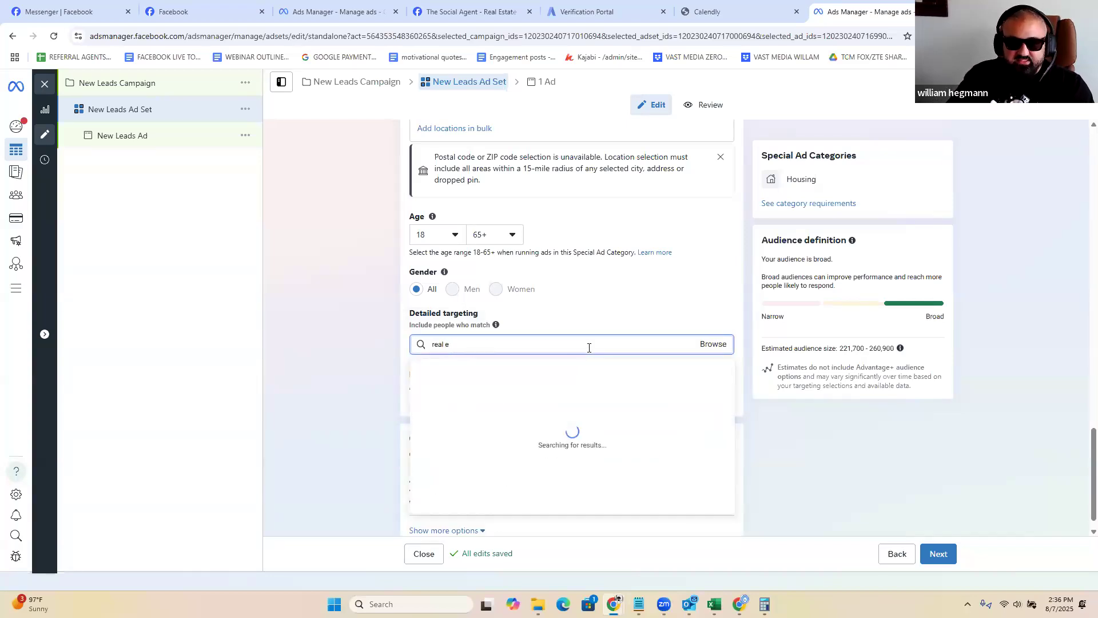
pyautogui.write('stat')
pyautogui.press('BackSpace')
pyautogui.press('BackSpace')
pyautogui.press('BackSpace')
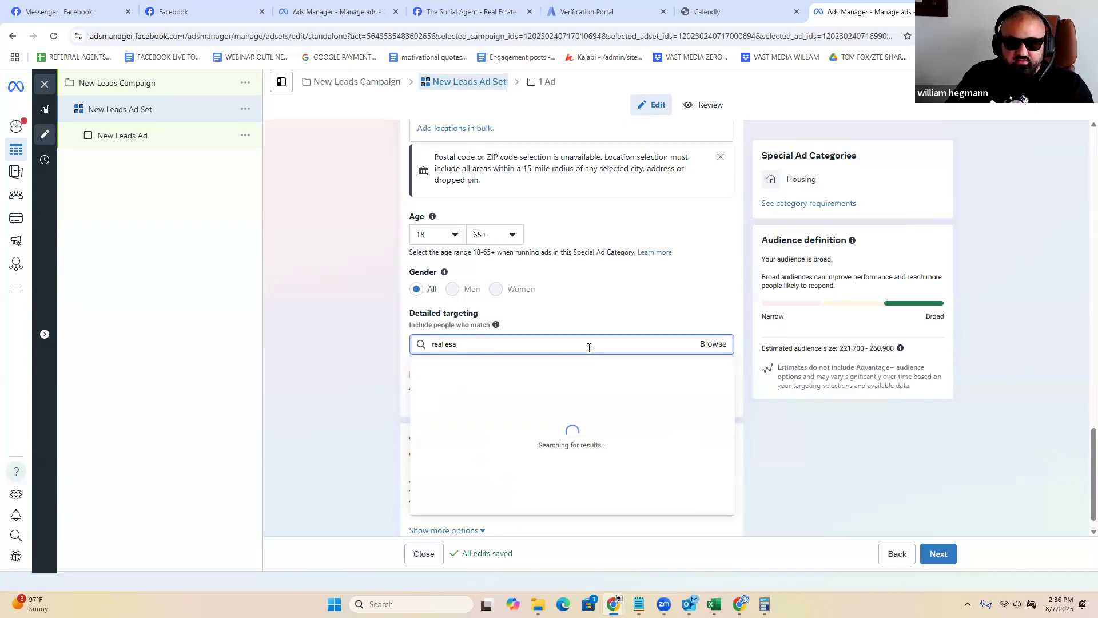
pyautogui.write('tate')
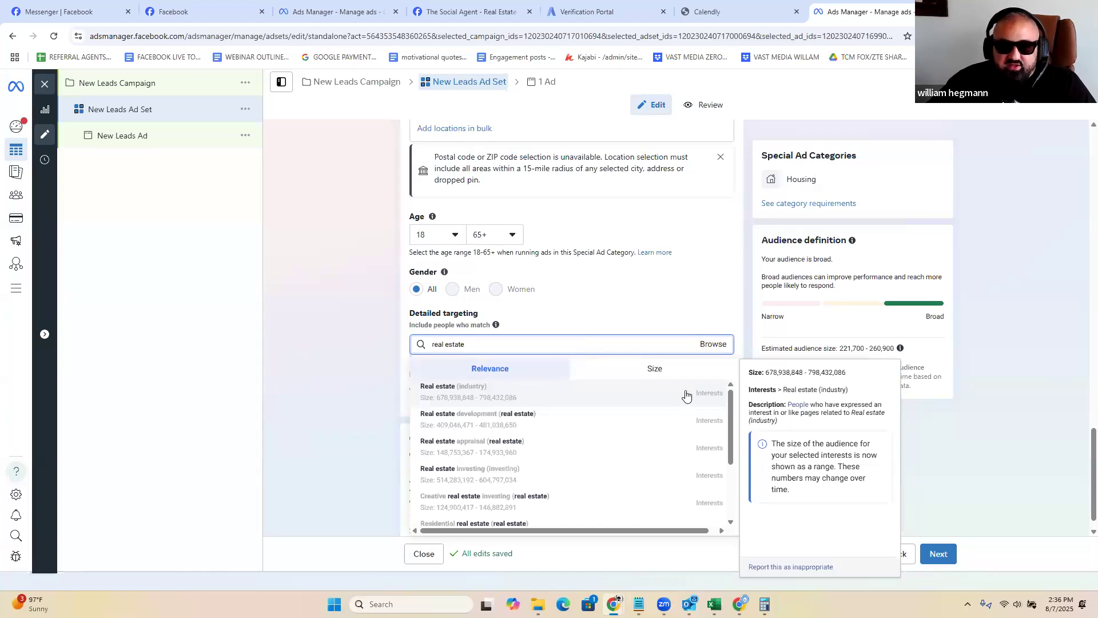
pyautogui.click(547, 397)
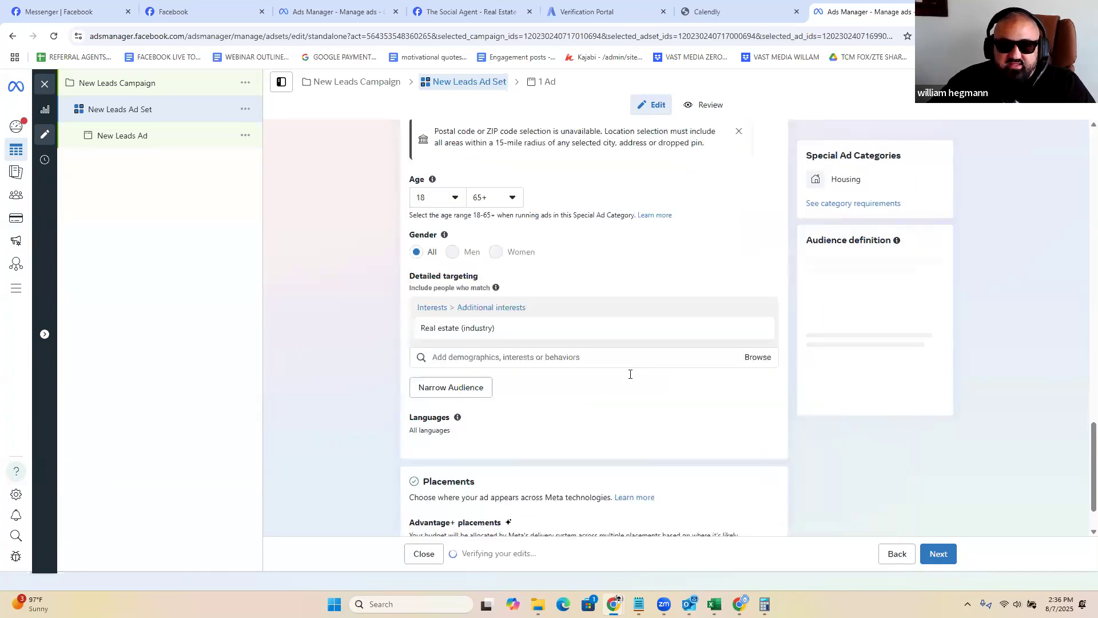
pyautogui.moveTo(770, 295); pyautogui.dragTo(895, 368)
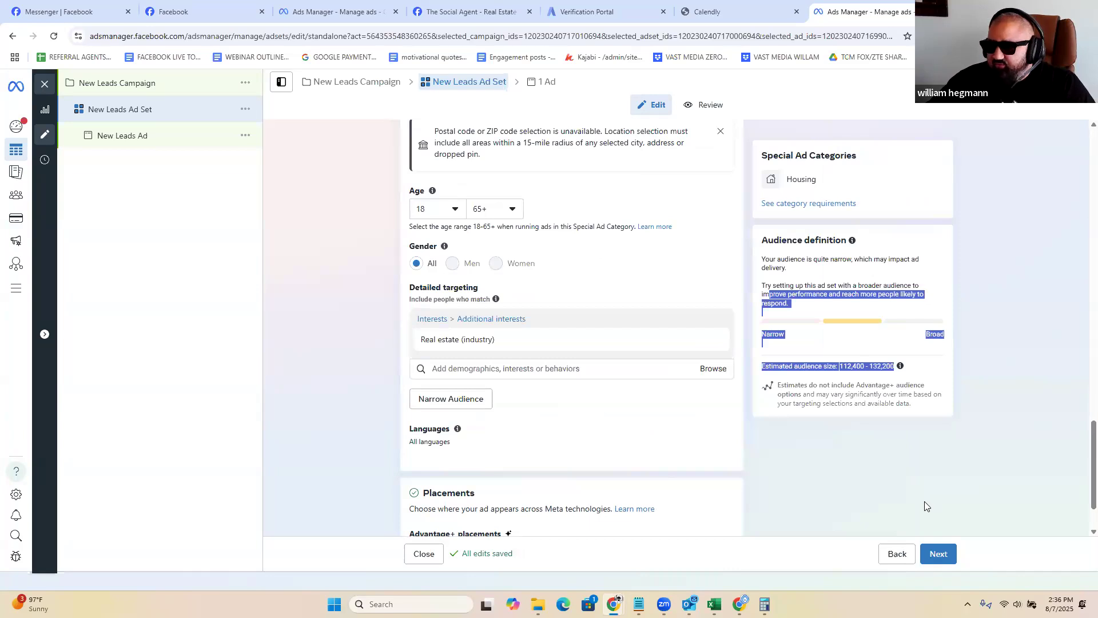
pyautogui.click(926, 463)
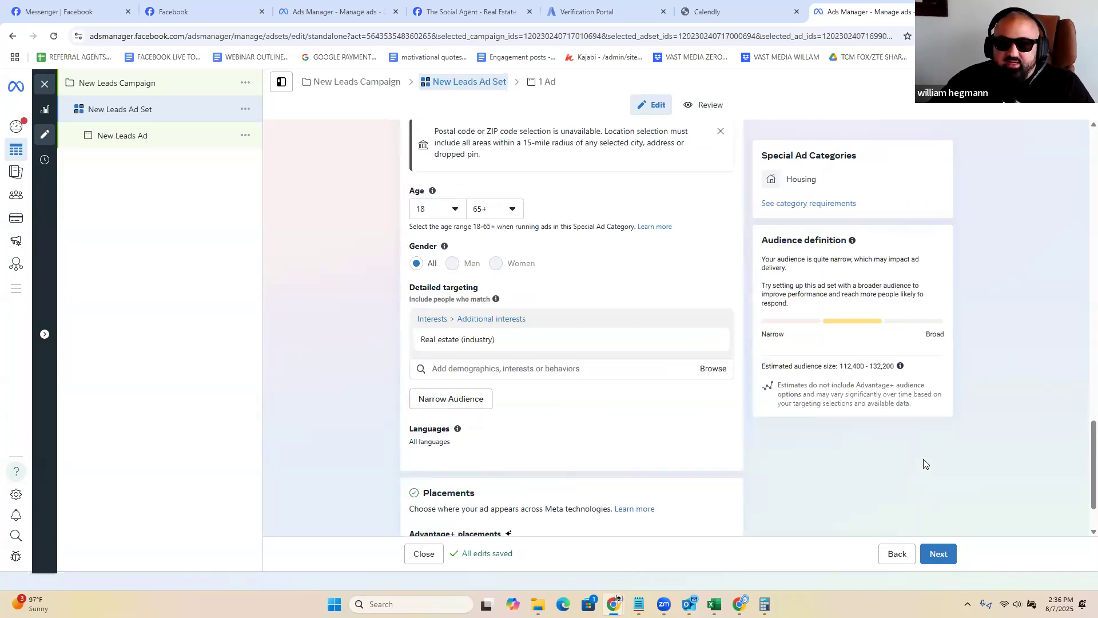
# Step: Examine the Advantage+ placements, brand safety and inventory filter options, along with the ad set's scheduling and audience settings
pyautogui.scroll(-2, 925, 463)
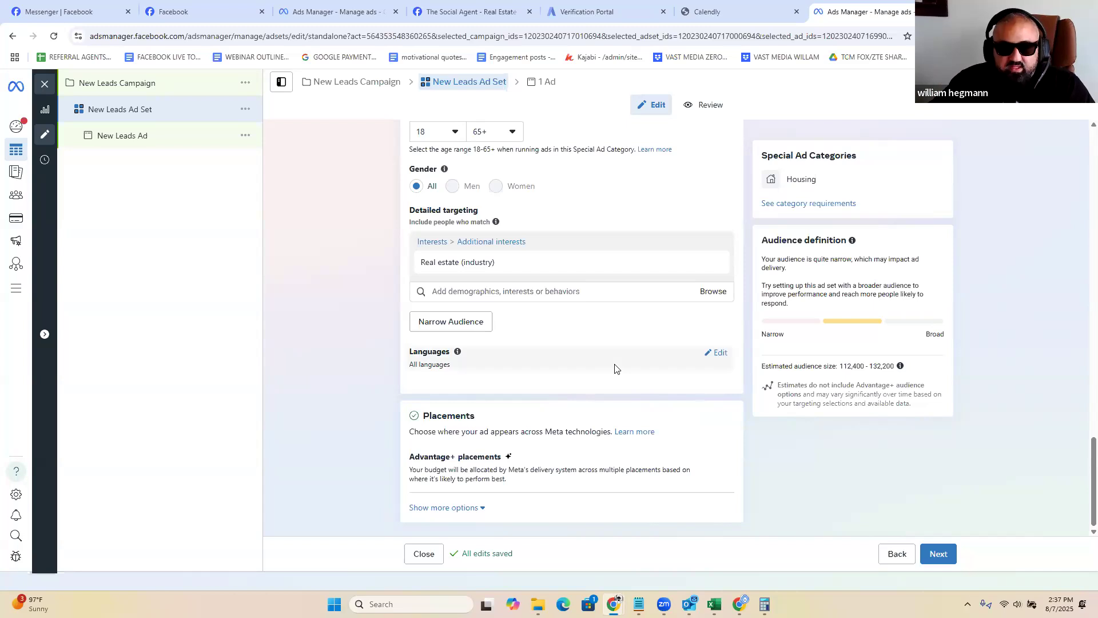
pyautogui.click(466, 507)
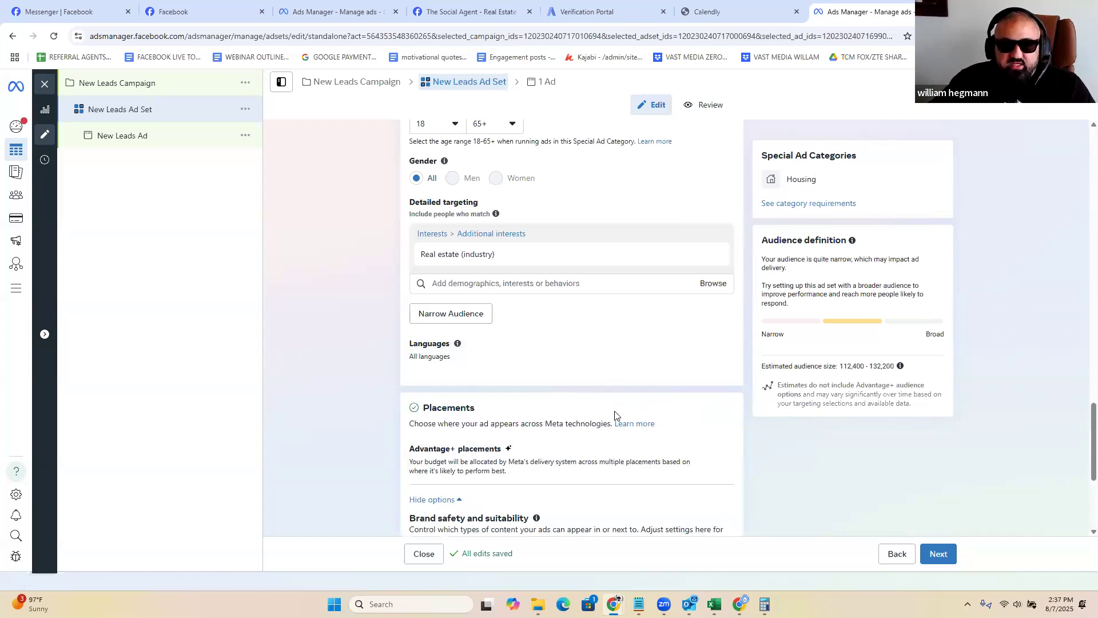
pyautogui.scroll(-3, 615, 416)
pyautogui.moveTo(410, 285); pyautogui.dragTo(499, 286)
pyautogui.scroll(-2, 586, 329)
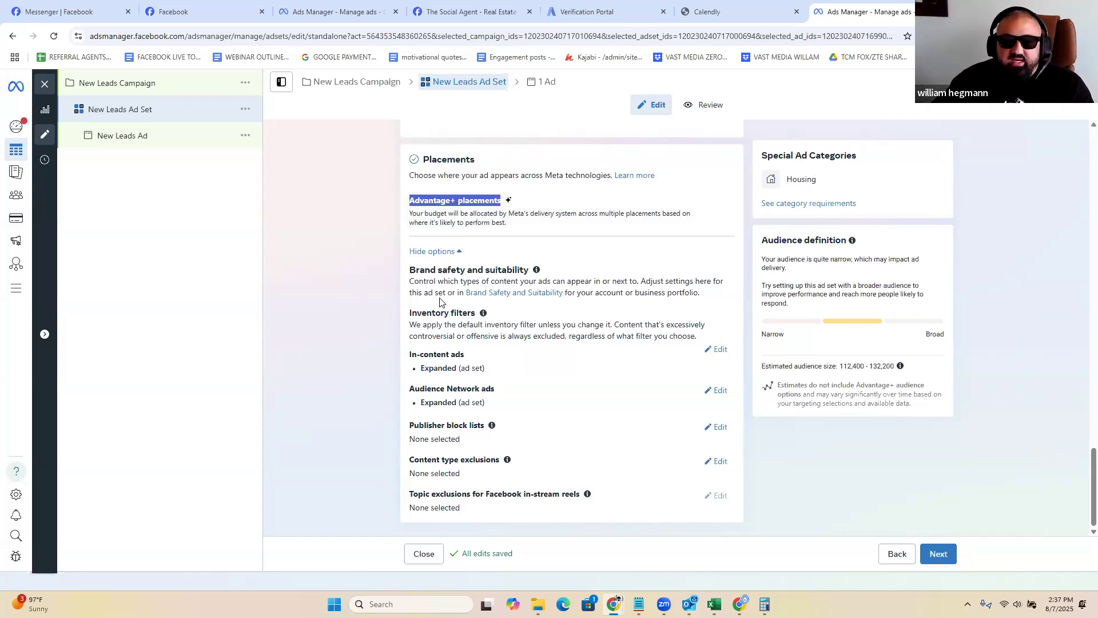
pyautogui.scroll(10, 425, 295)
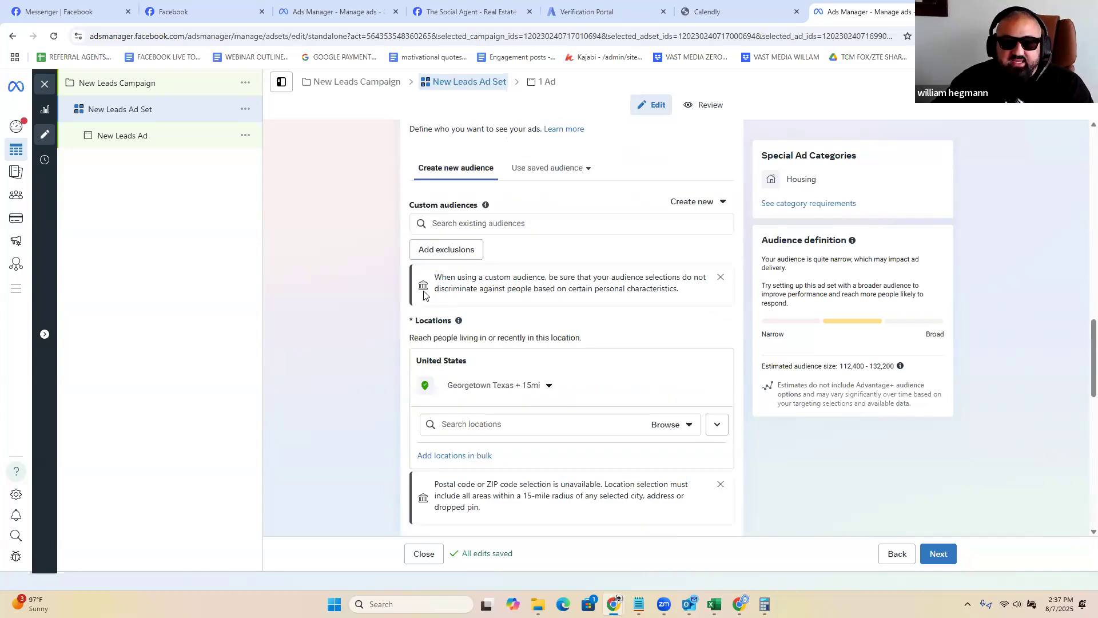
pyautogui.scroll(5, 425, 294)
pyautogui.scroll(-15, 424, 295)
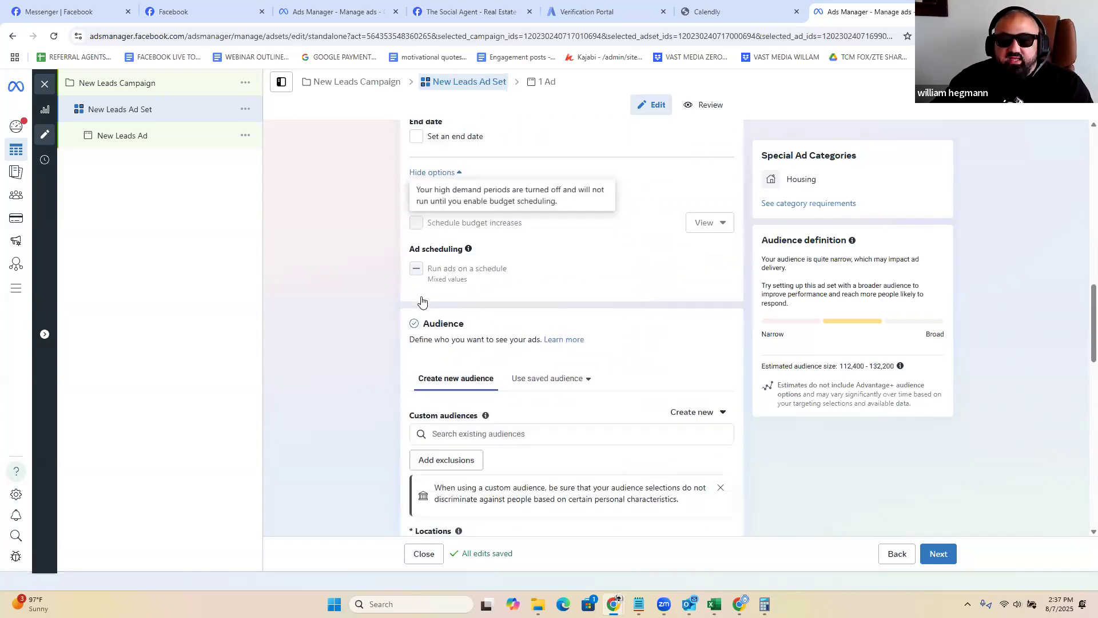
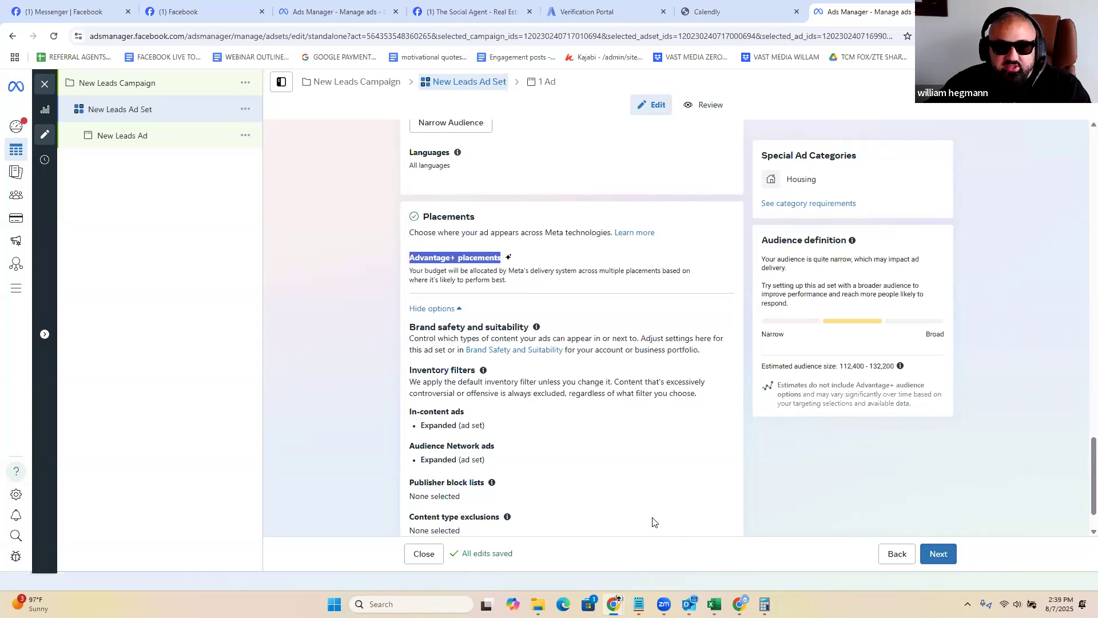
# Step: Try adding the realtor.com (real estate) interest to the detailed targeting, and remove it again
pyautogui.scroll(5, 612, 458)
pyautogui.scroll(1, 613, 457)
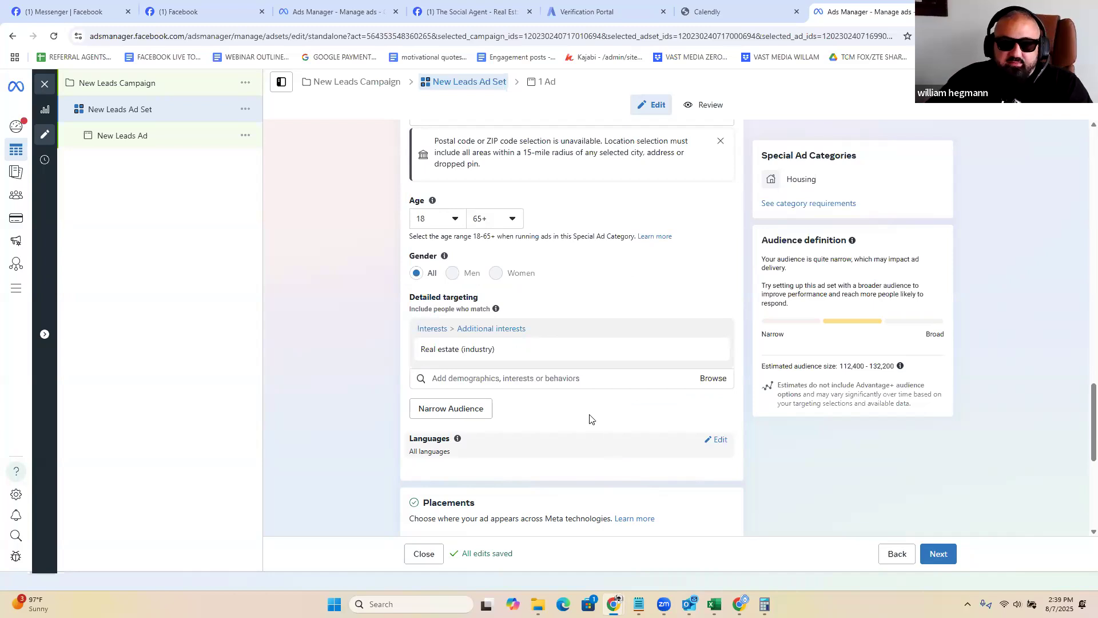
pyautogui.moveTo(453, 350)
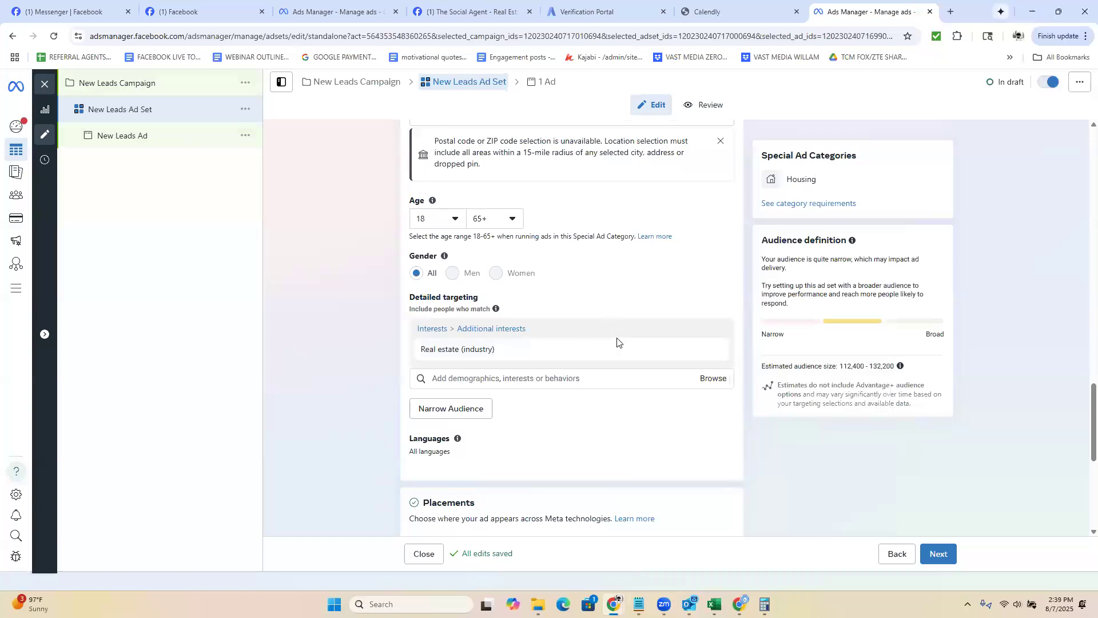
pyautogui.click(526, 378)
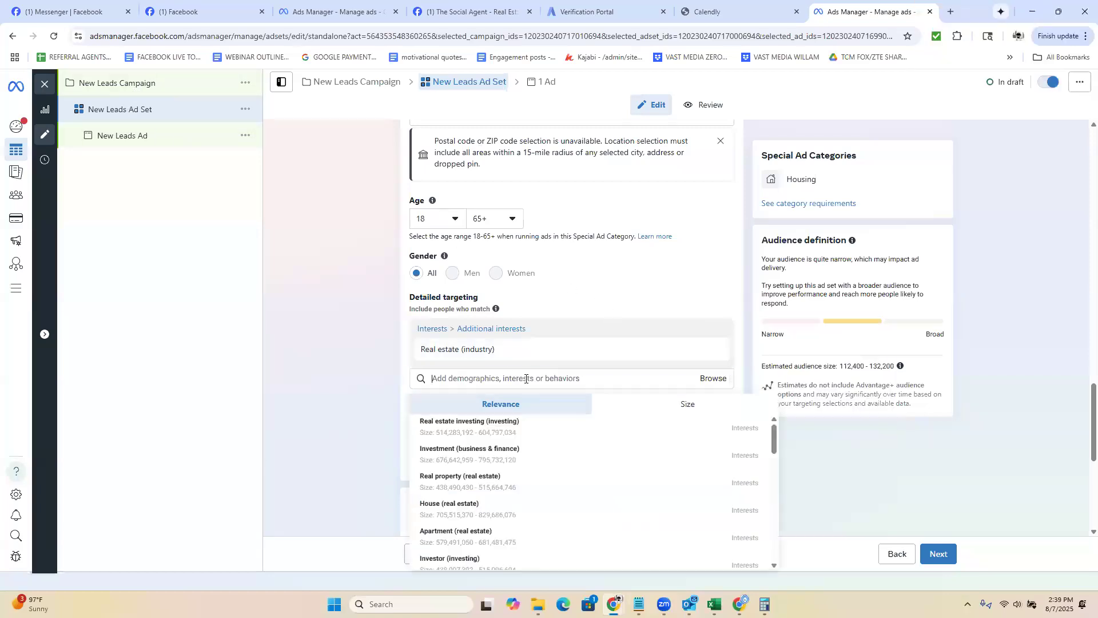
pyautogui.write('realtor.com')
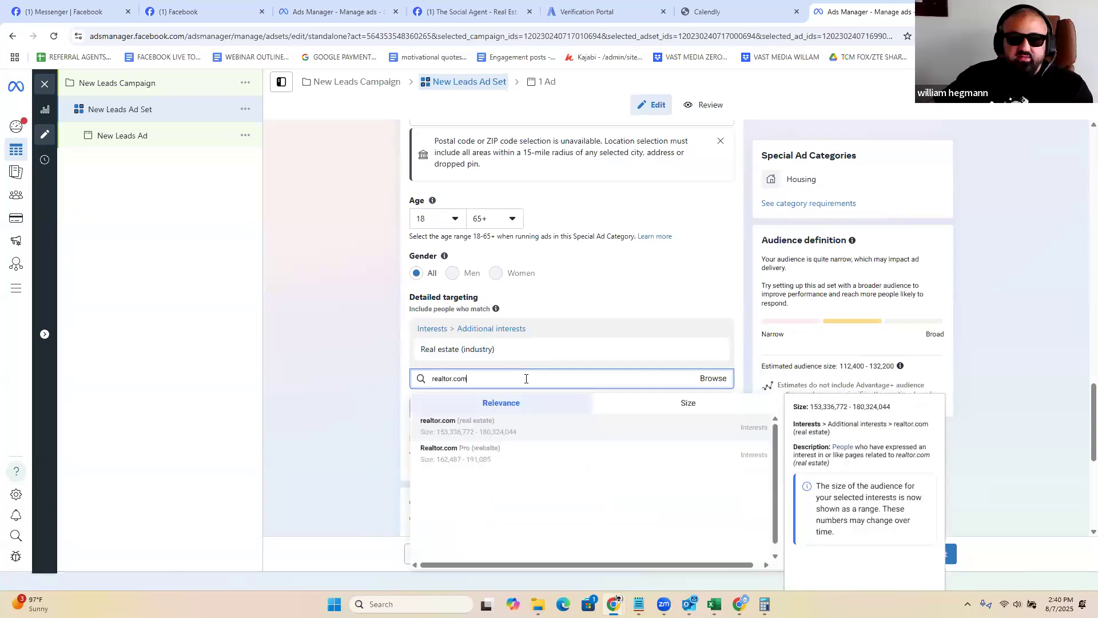
pyautogui.click(512, 434)
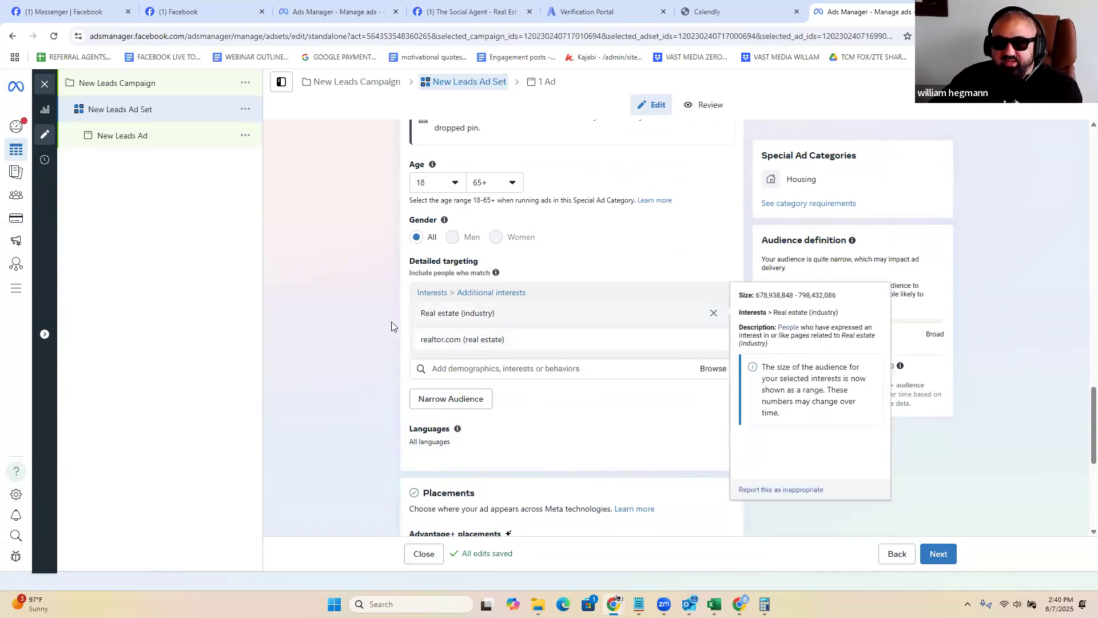
pyautogui.click(714, 339)
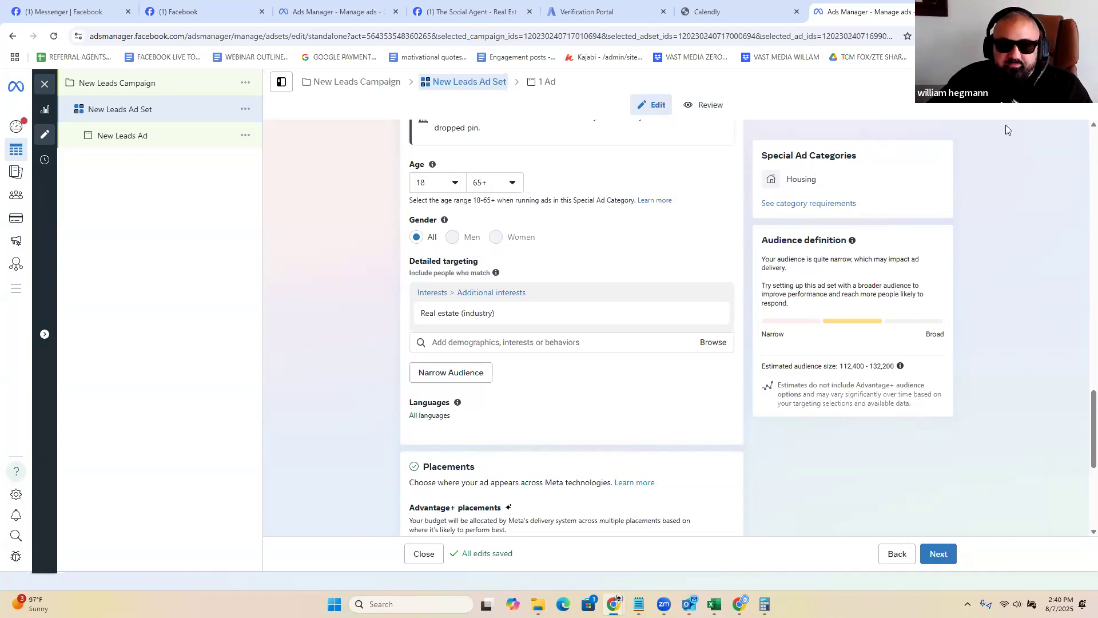
# Step: Open an additional "and must also match" condition for narrowing the detailed targeting, and discard it
pyautogui.scroll(-2, 620, 346)
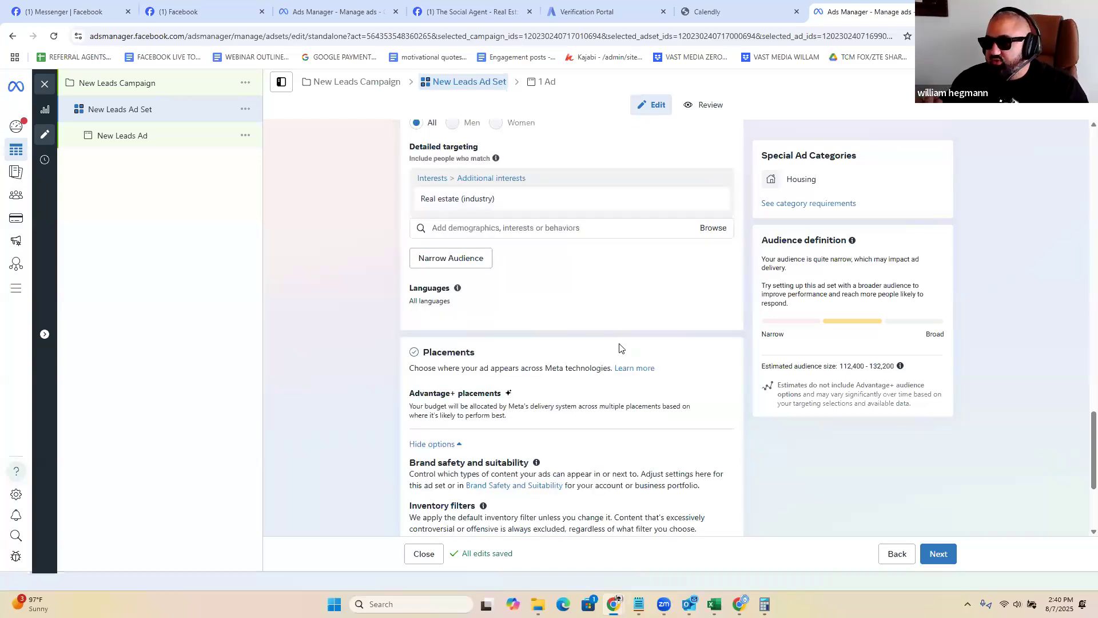
pyautogui.scroll(-2, 552, 346)
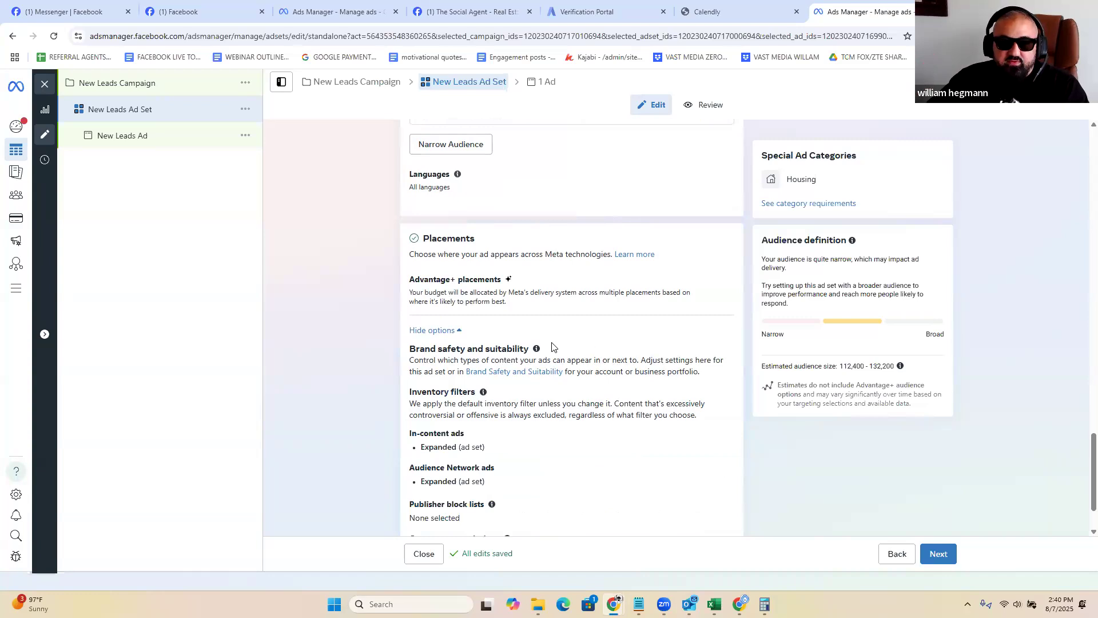
pyautogui.scroll(1, 515, 285)
pyautogui.click(466, 203)
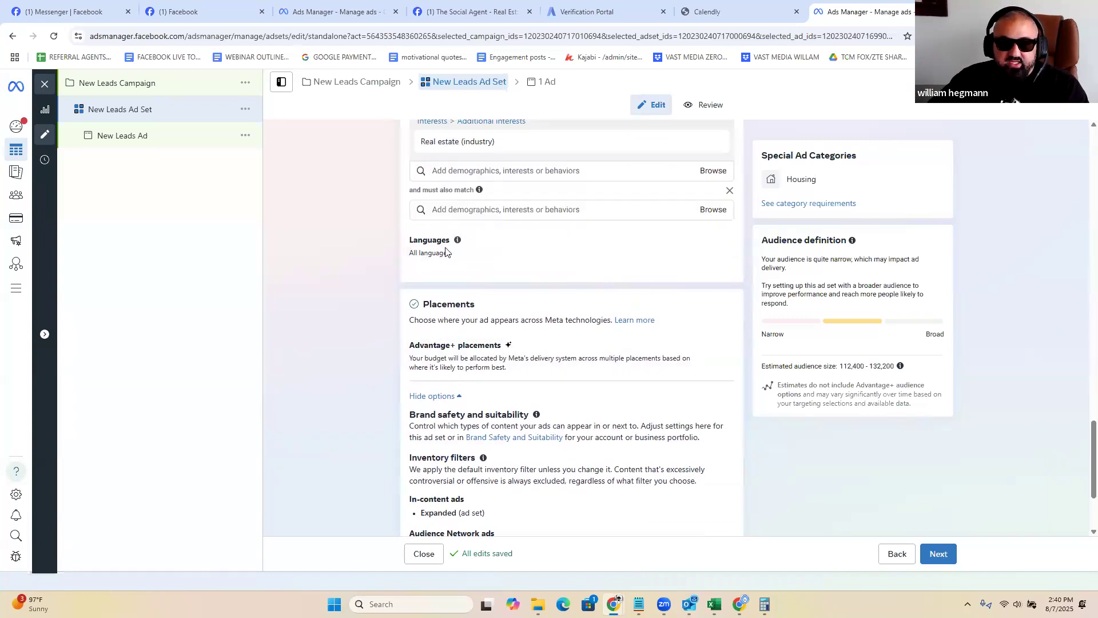
pyautogui.scroll(1, 629, 340)
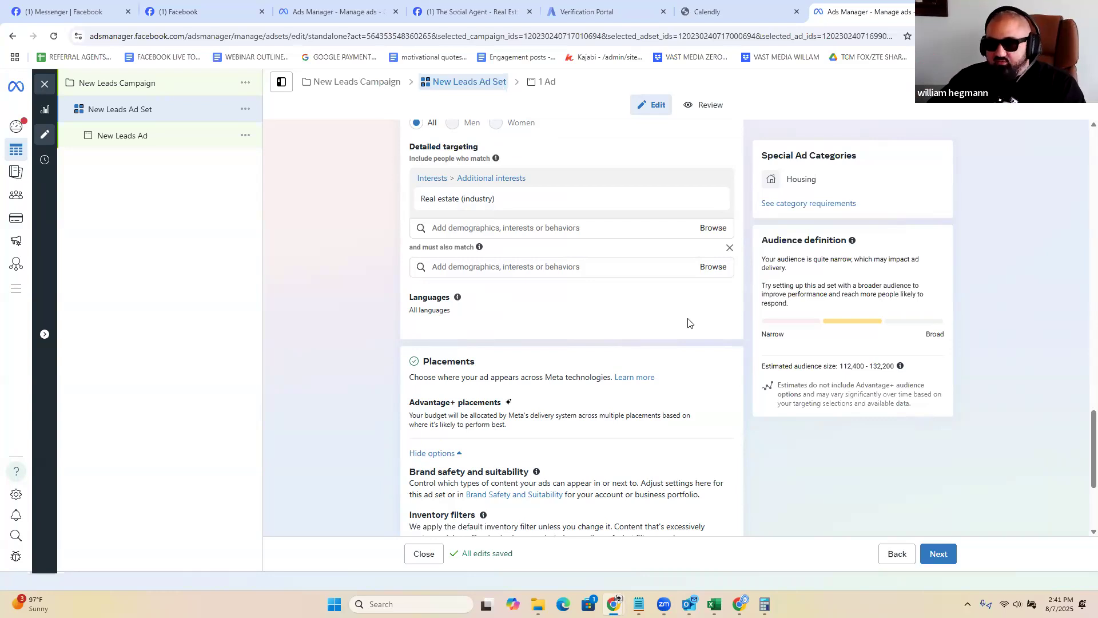
pyautogui.click(729, 248)
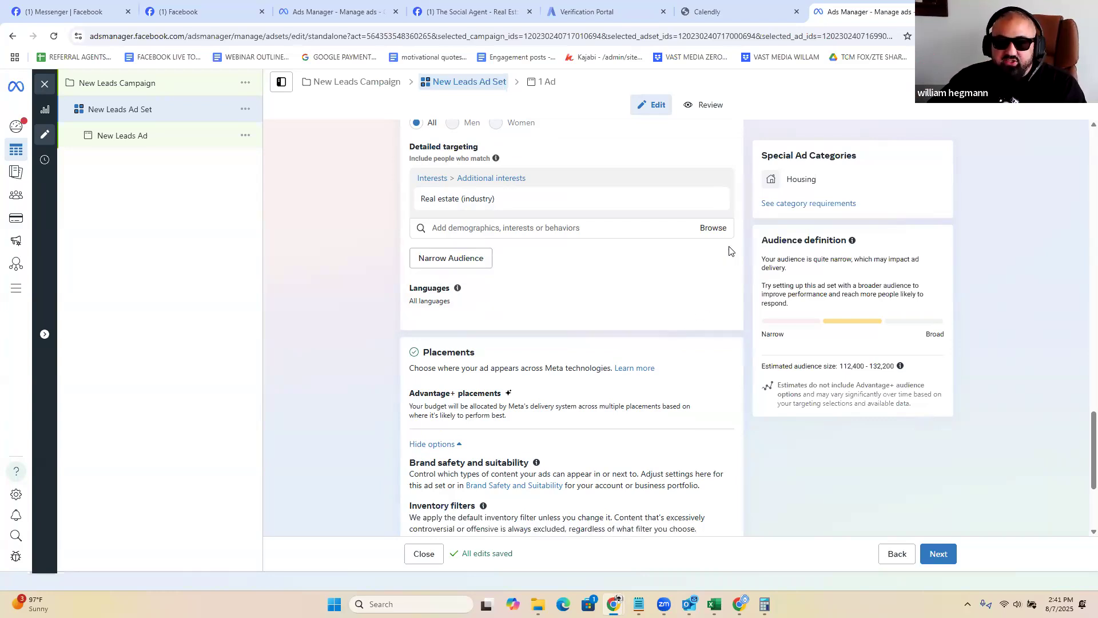
# Step: Look over the remaining audience and placement settings and proceed from the ad set to the New Leads Ad
pyautogui.scroll(3, 569, 384)
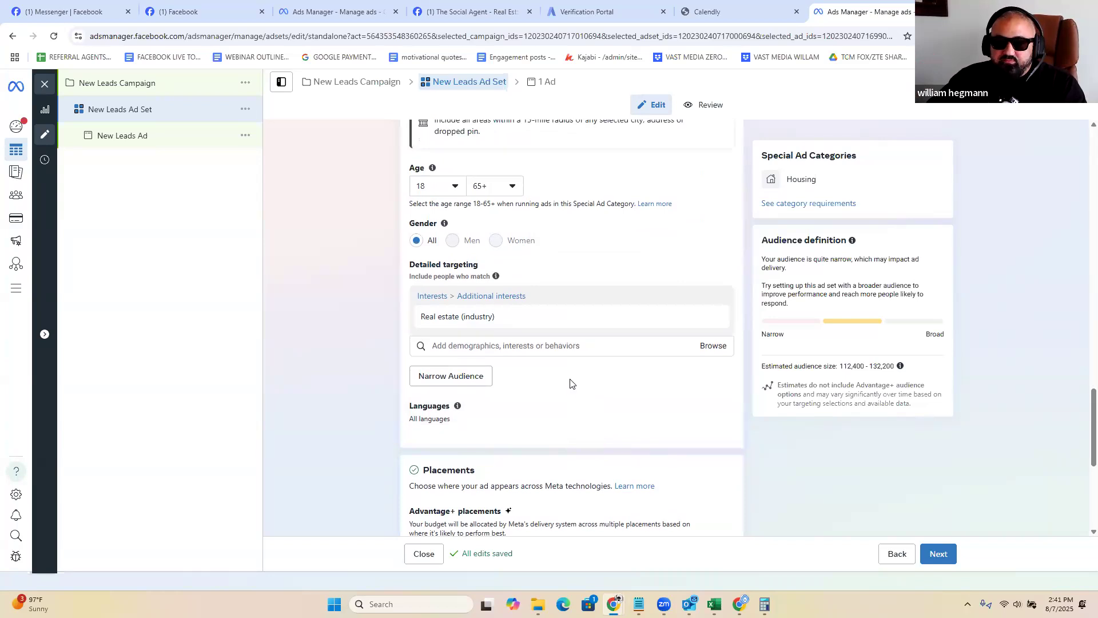
pyautogui.scroll(-2, 570, 384)
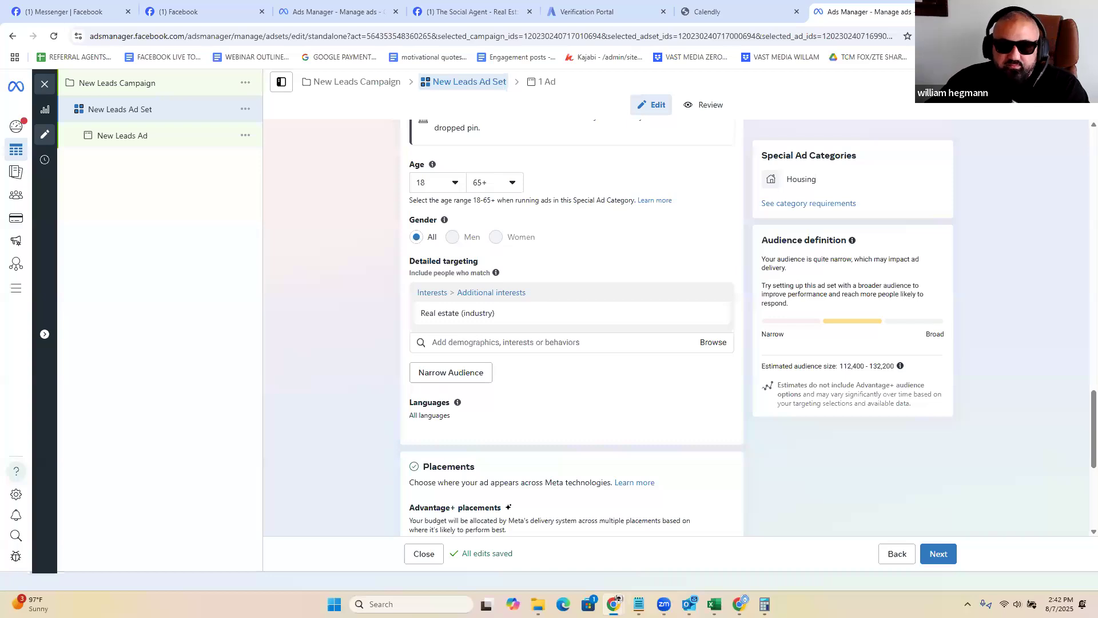
pyautogui.scroll(-5, 772, 368)
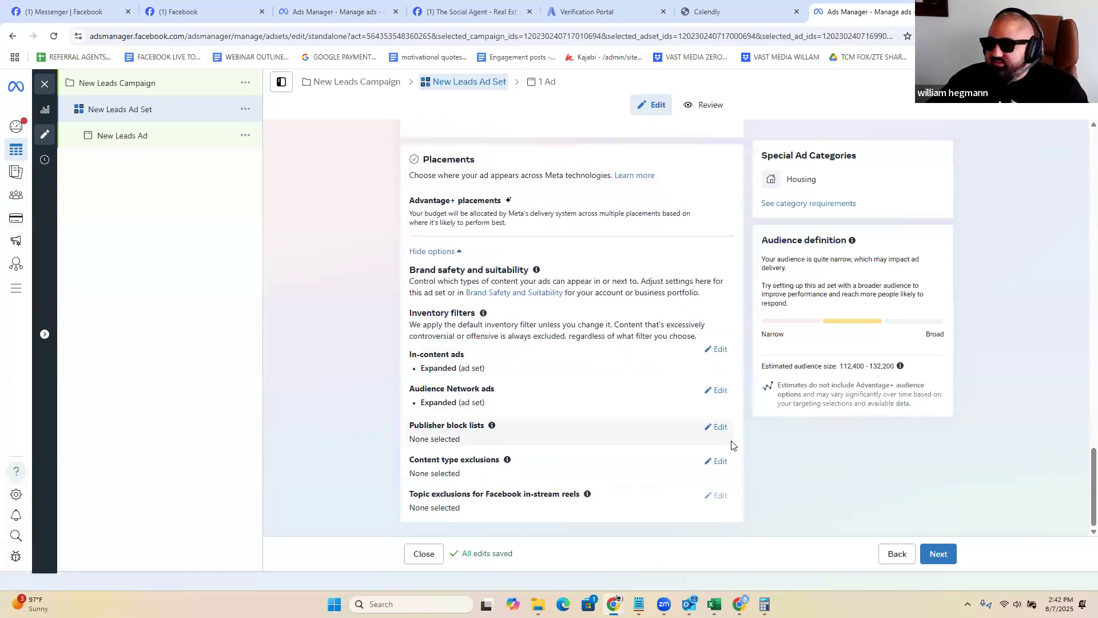
pyautogui.click(936, 554)
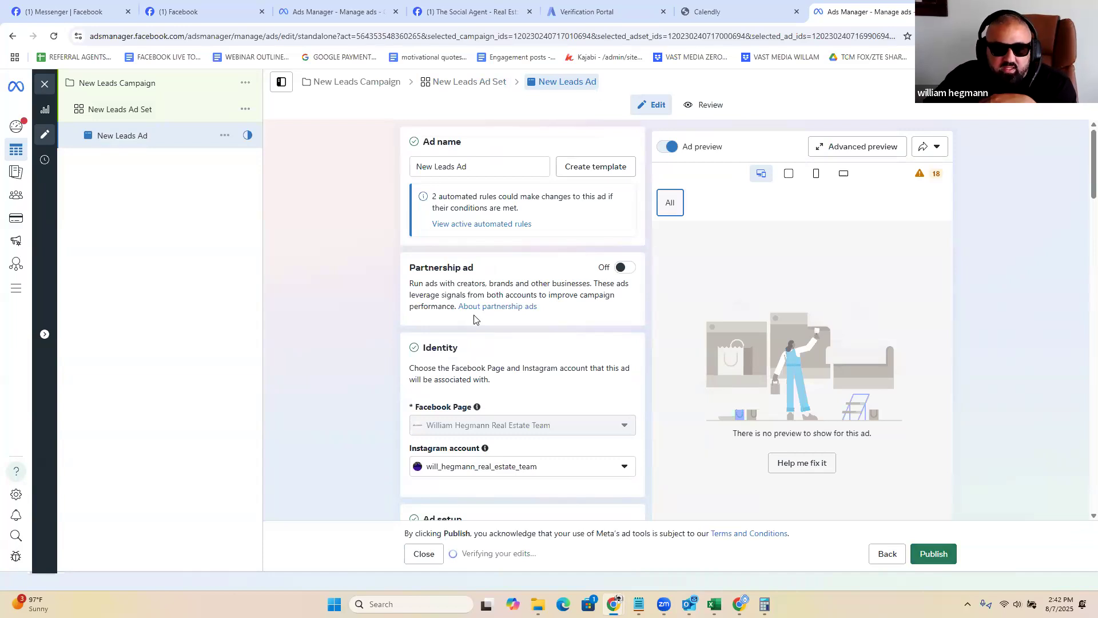
# Step: Review the ad's name, partnership ad option, Facebook Page and Instagram identity, format and multi-advertiser setting
pyautogui.scroll(-2, 565, 296)
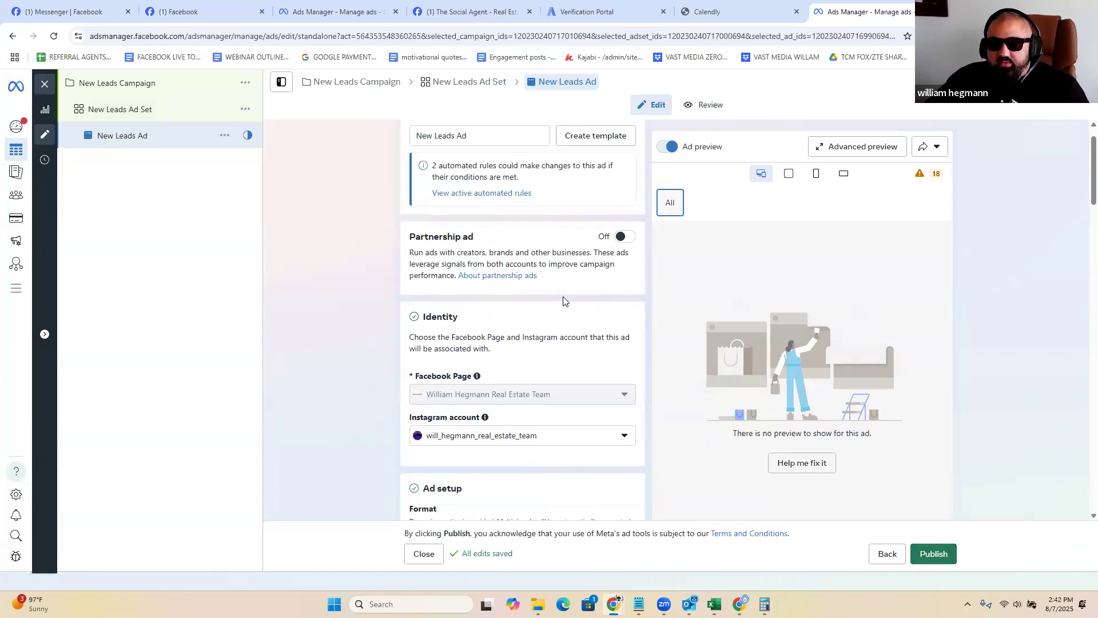
pyautogui.scroll(2, 546, 330)
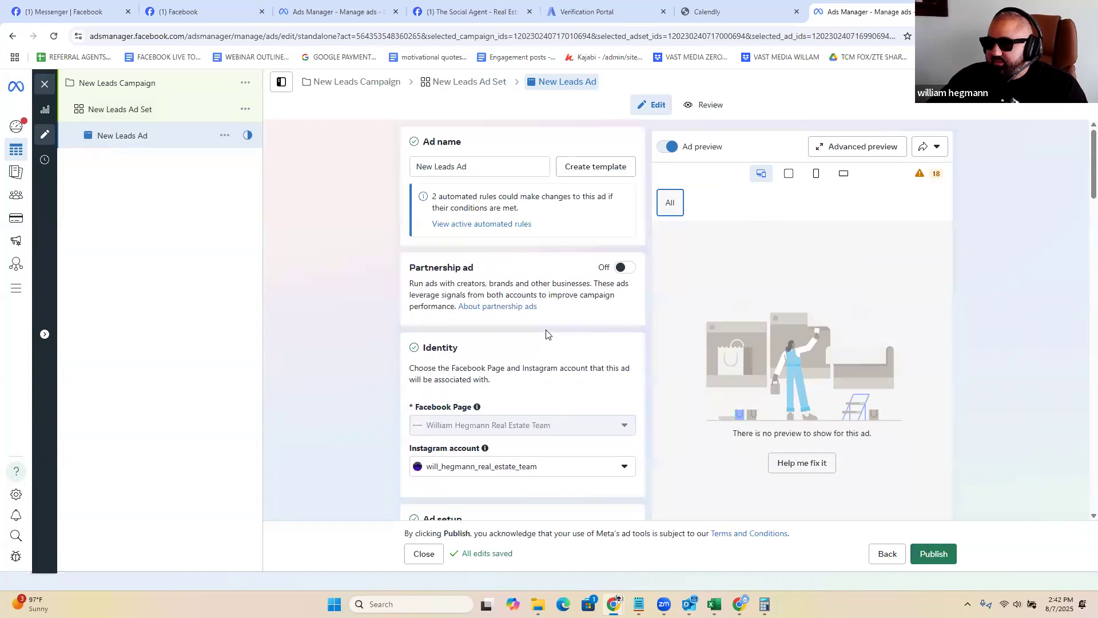
pyautogui.click(442, 168)
pyautogui.moveTo(501, 167); pyautogui.dragTo(270, 180)
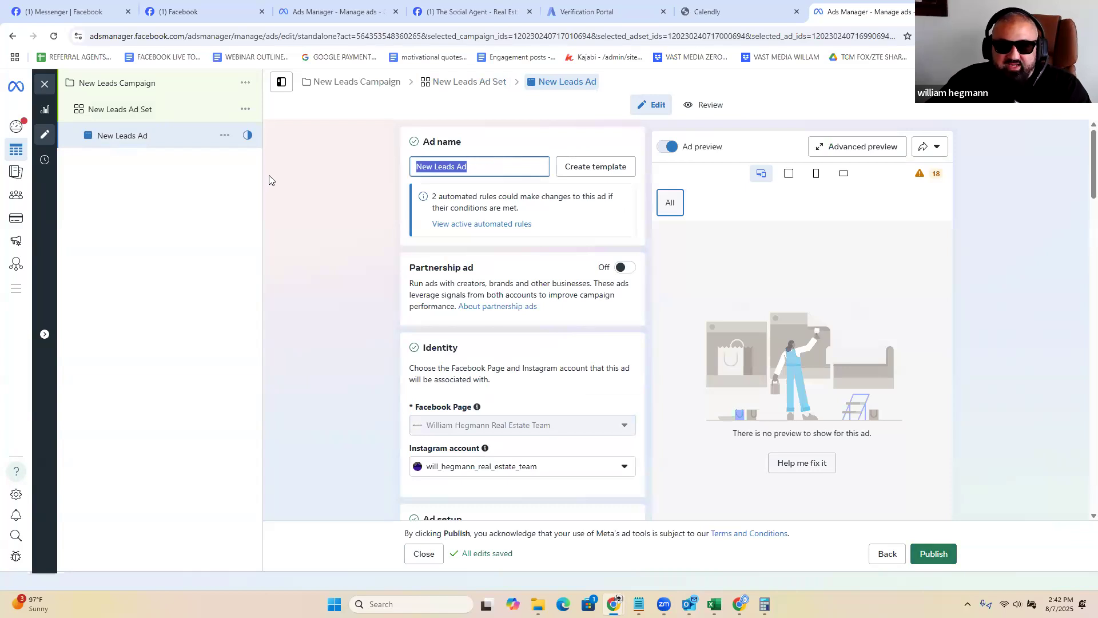
pyautogui.scroll(-2, 502, 278)
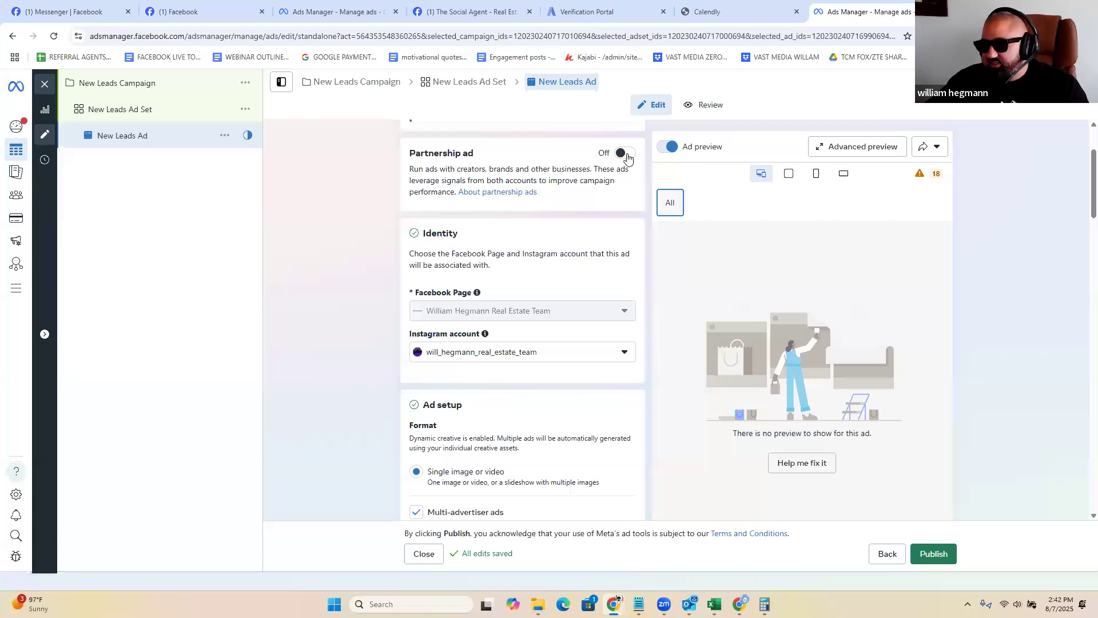
pyautogui.scroll(-2, 517, 277)
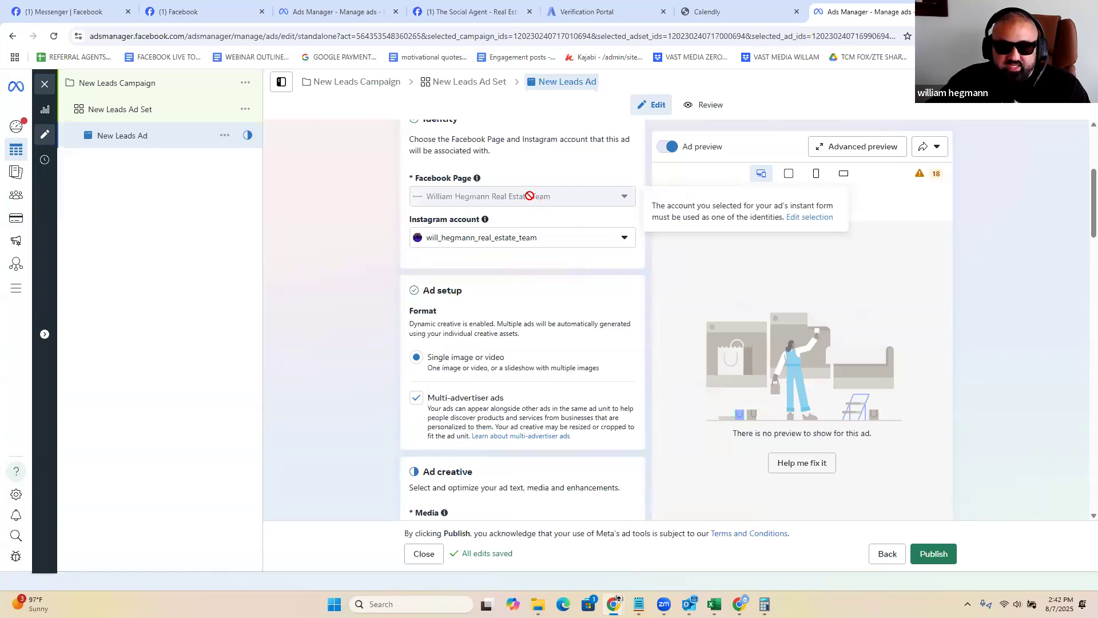
# Step: Check the available Instagram accounts and select the real estate team's account as the ad's Instagram identity
pyautogui.click(463, 239)
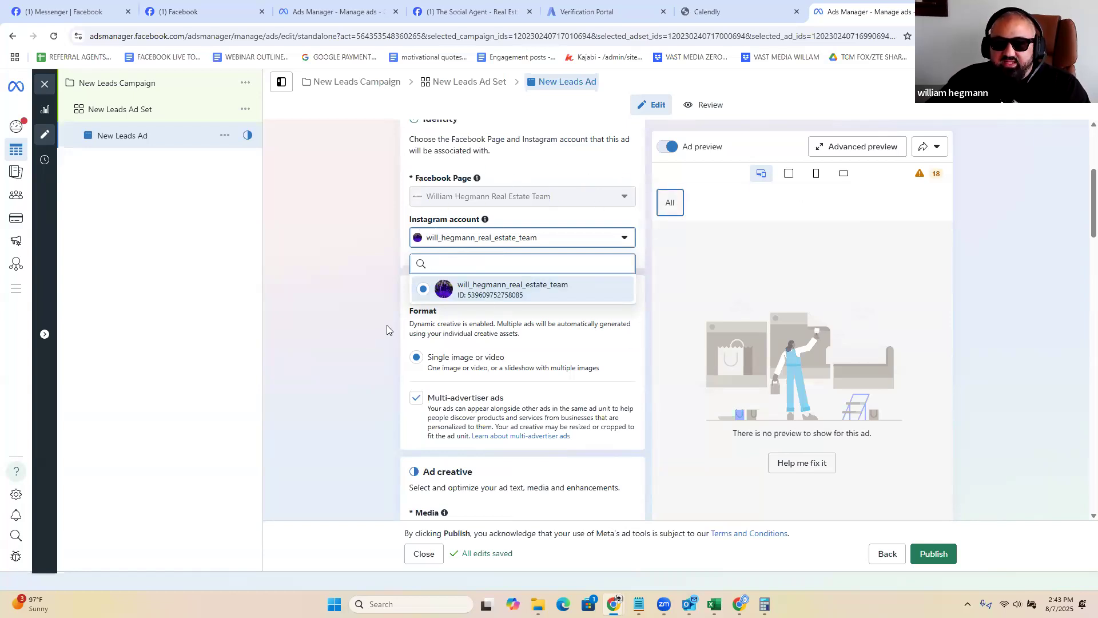
pyautogui.click(327, 308)
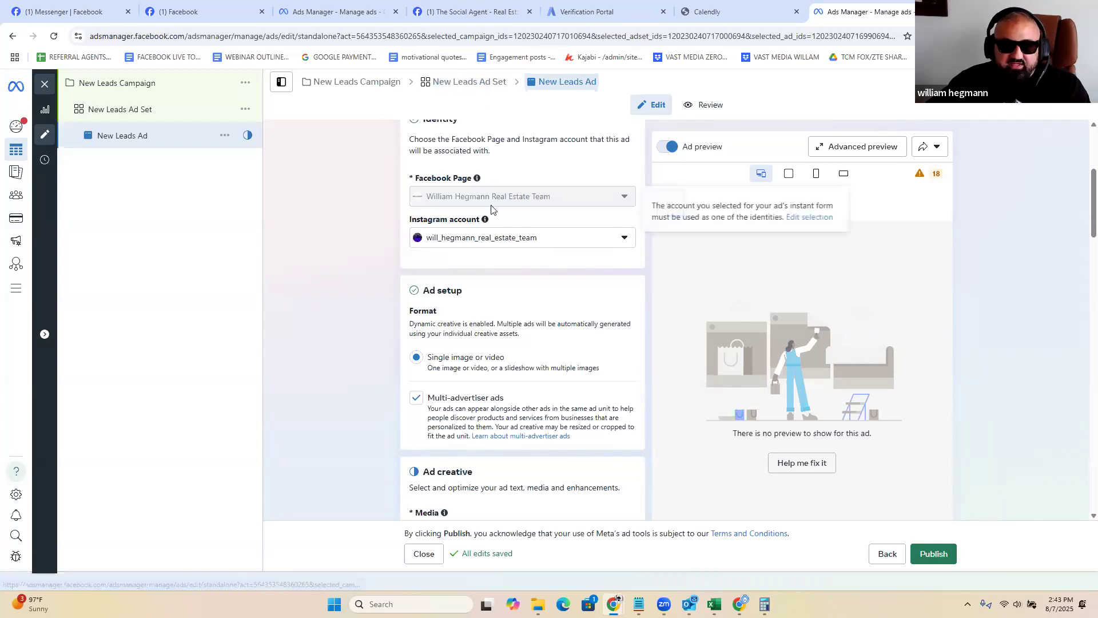
pyautogui.click(474, 237)
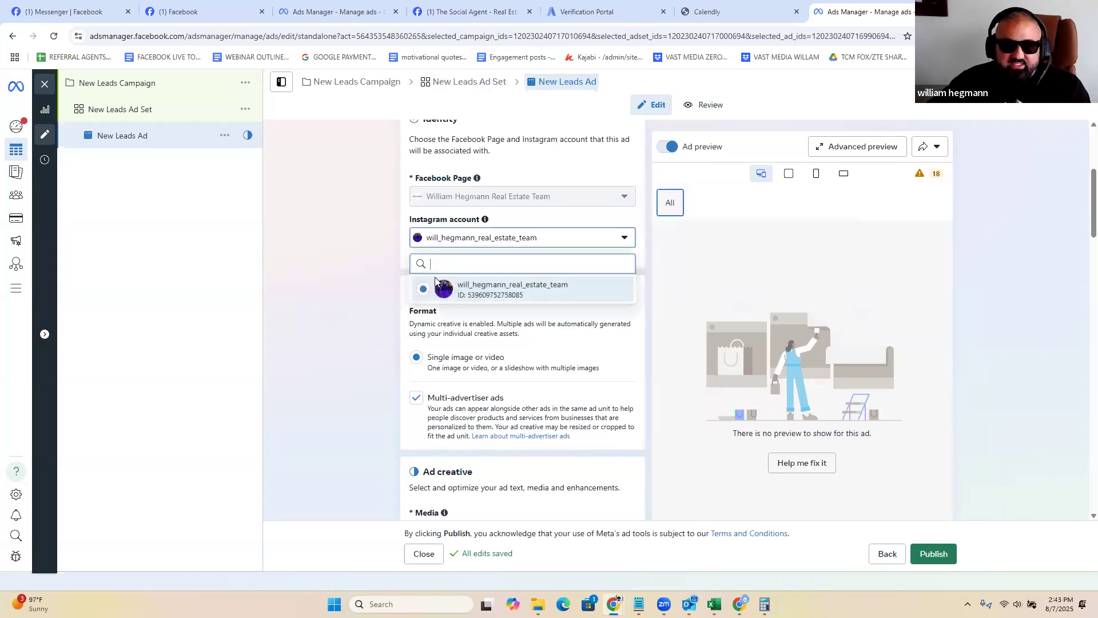
pyautogui.click(506, 291)
# Step: Add the 1280 × 720 "Affordable in Naples, FL?" account image as the ad's media and check its Facebook and Instagram previews
pyautogui.scroll(-3, 369, 282)
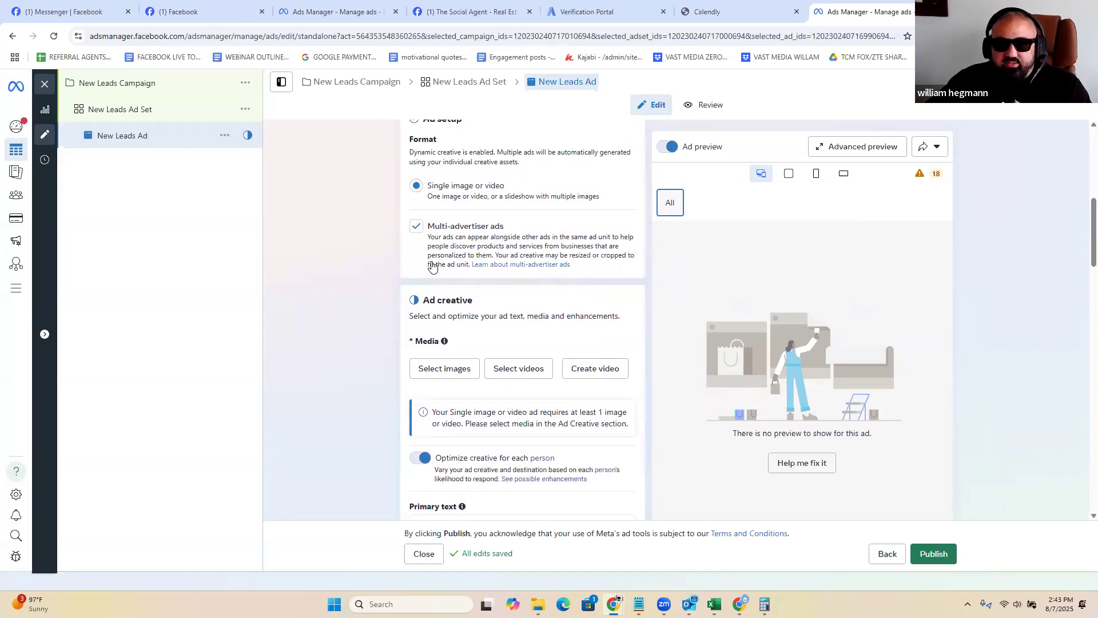
pyautogui.scroll(2, 441, 303)
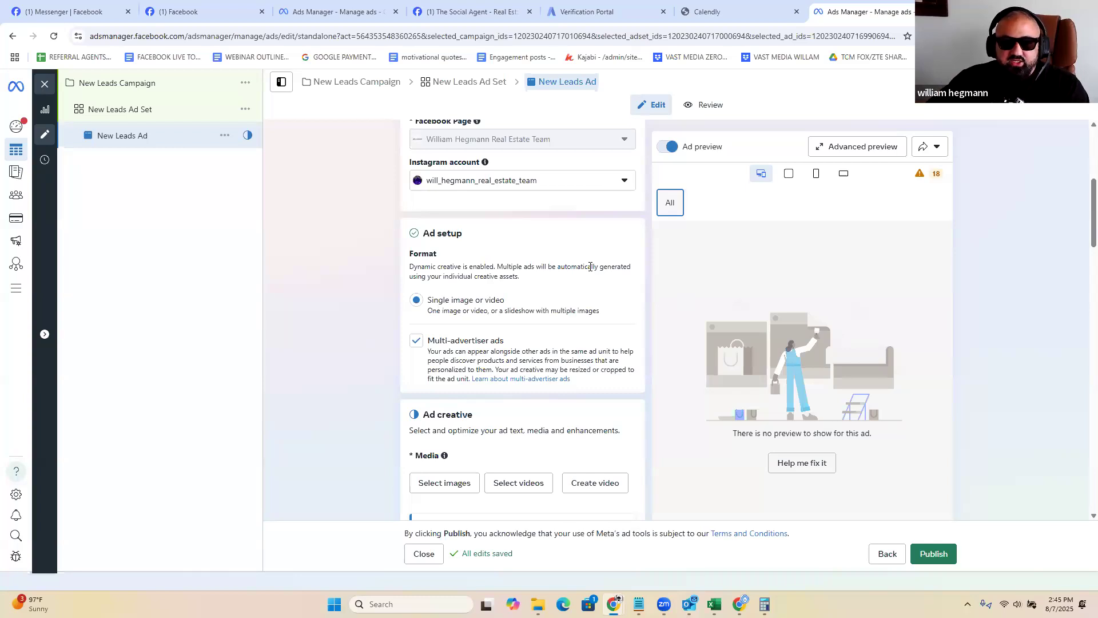
pyautogui.scroll(-3, 590, 267)
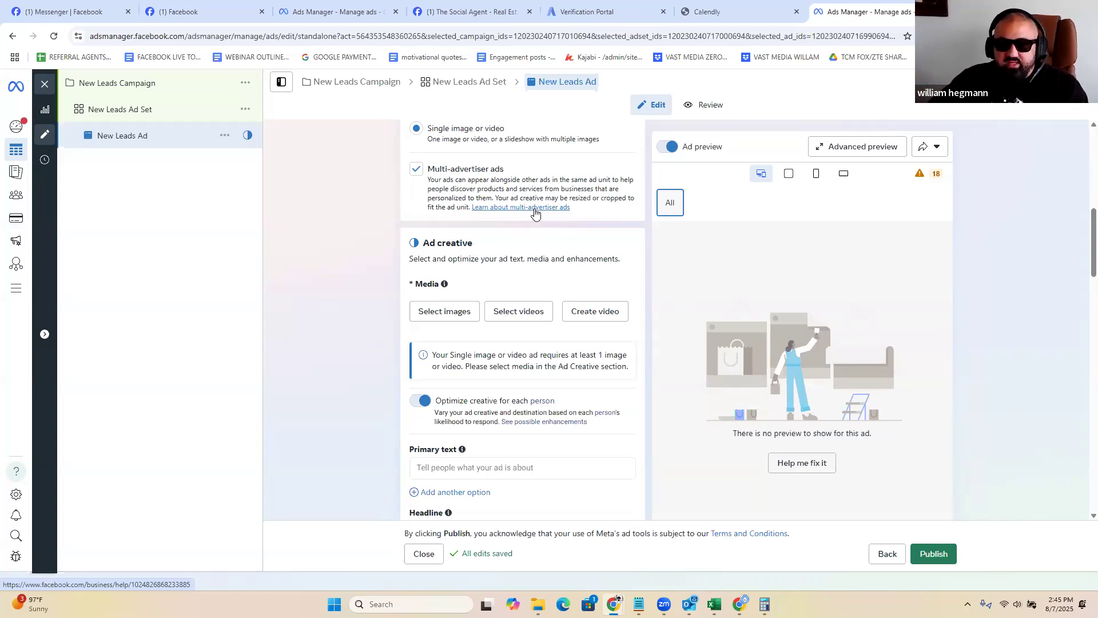
pyautogui.scroll(-2, 514, 257)
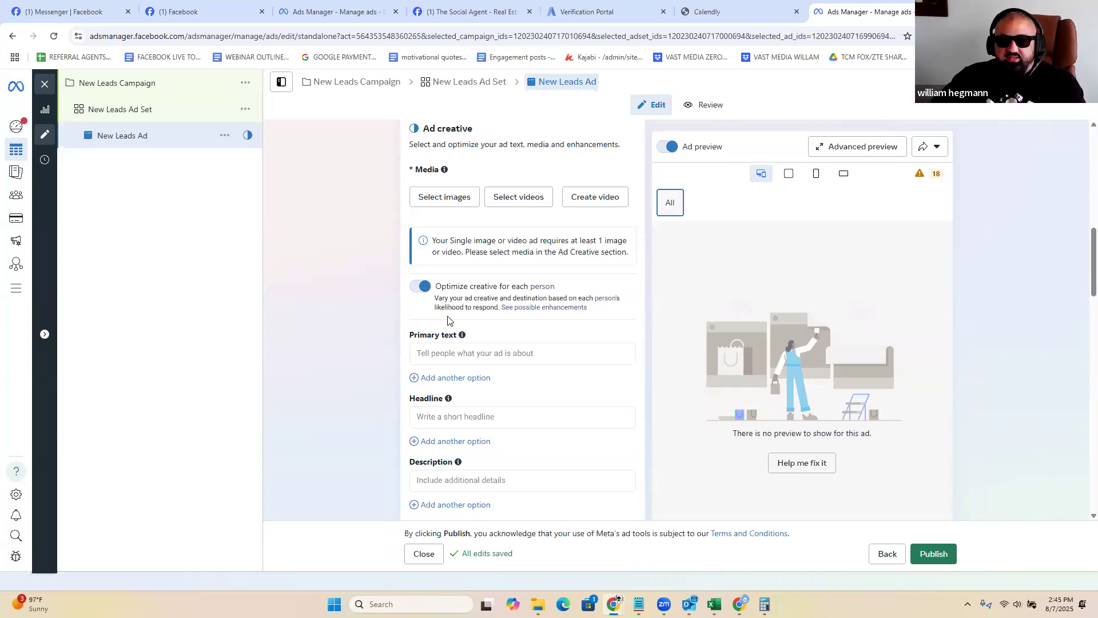
pyautogui.click(442, 196)
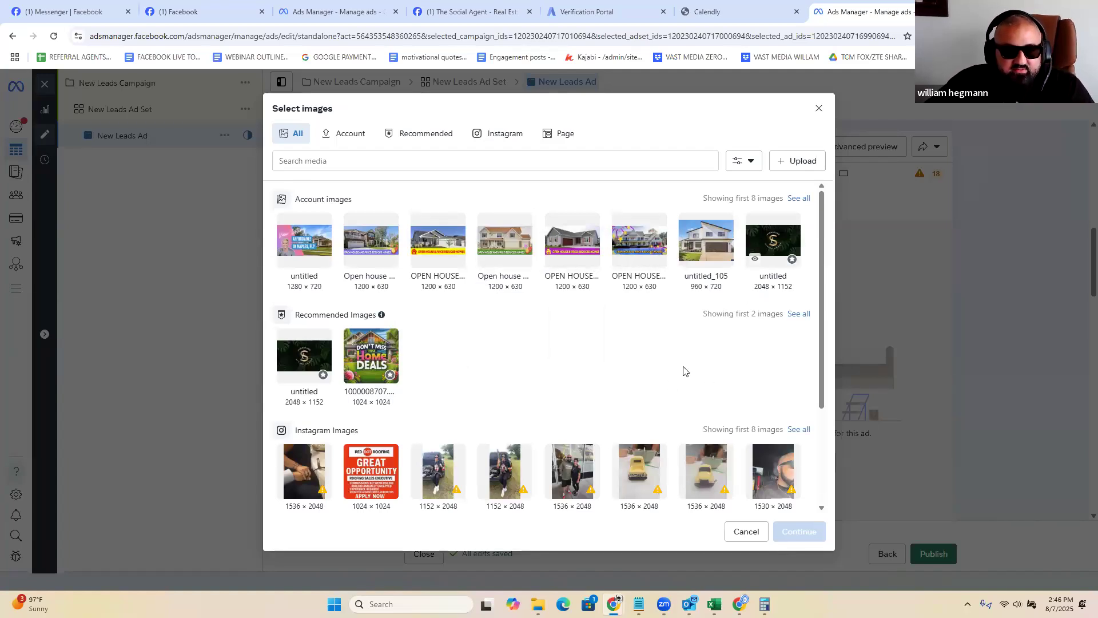
pyautogui.scroll(-1, 685, 371)
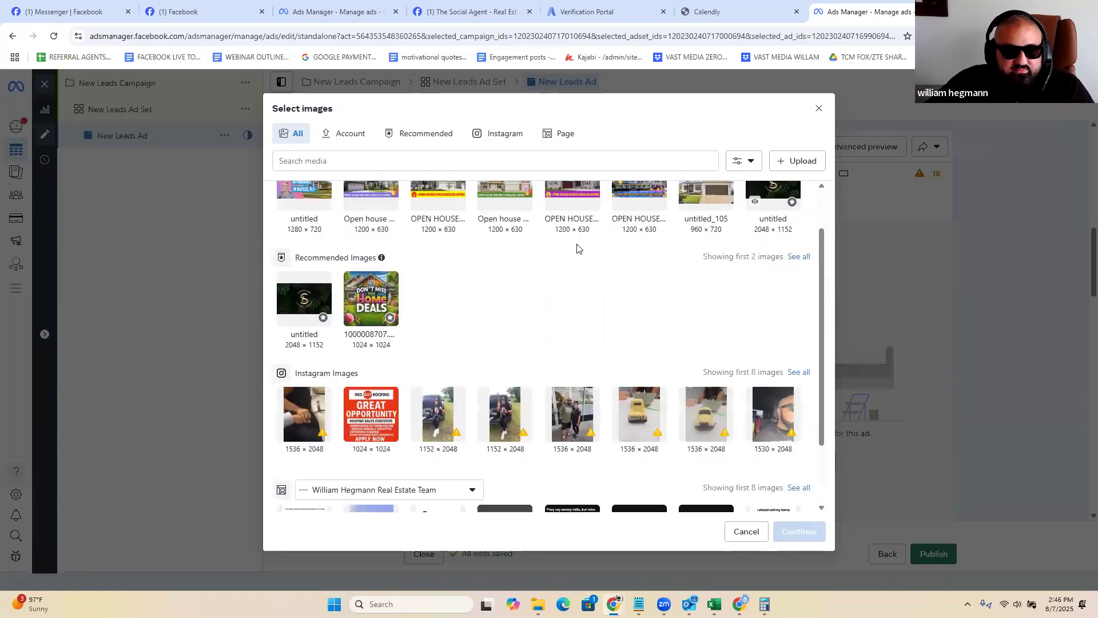
pyautogui.scroll(-2, 503, 339)
pyautogui.scroll(3, 564, 394)
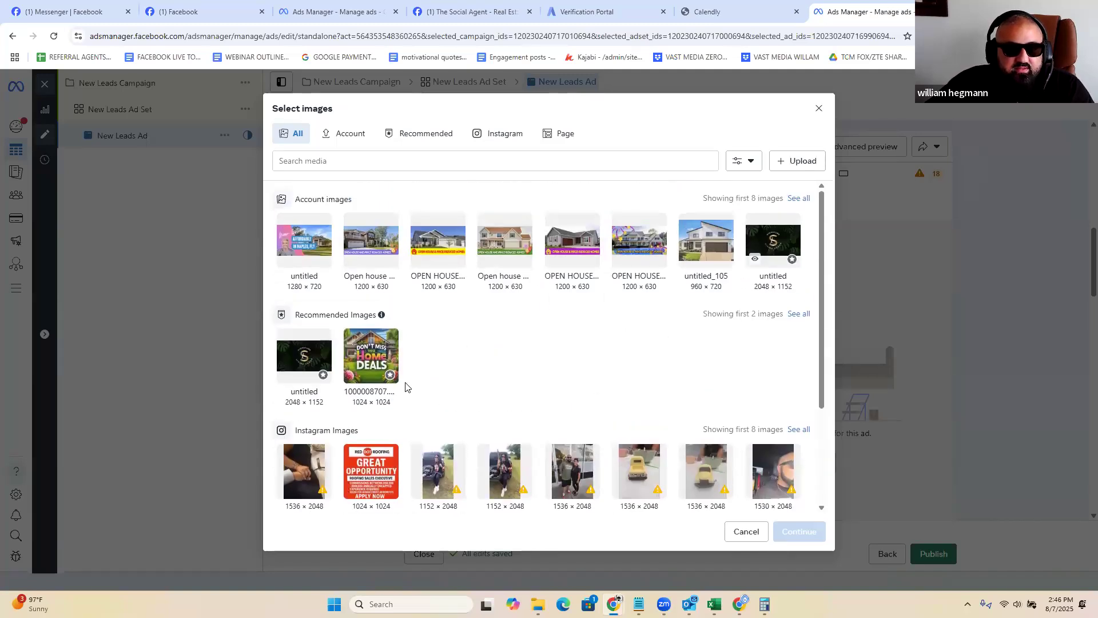
pyautogui.click(291, 233)
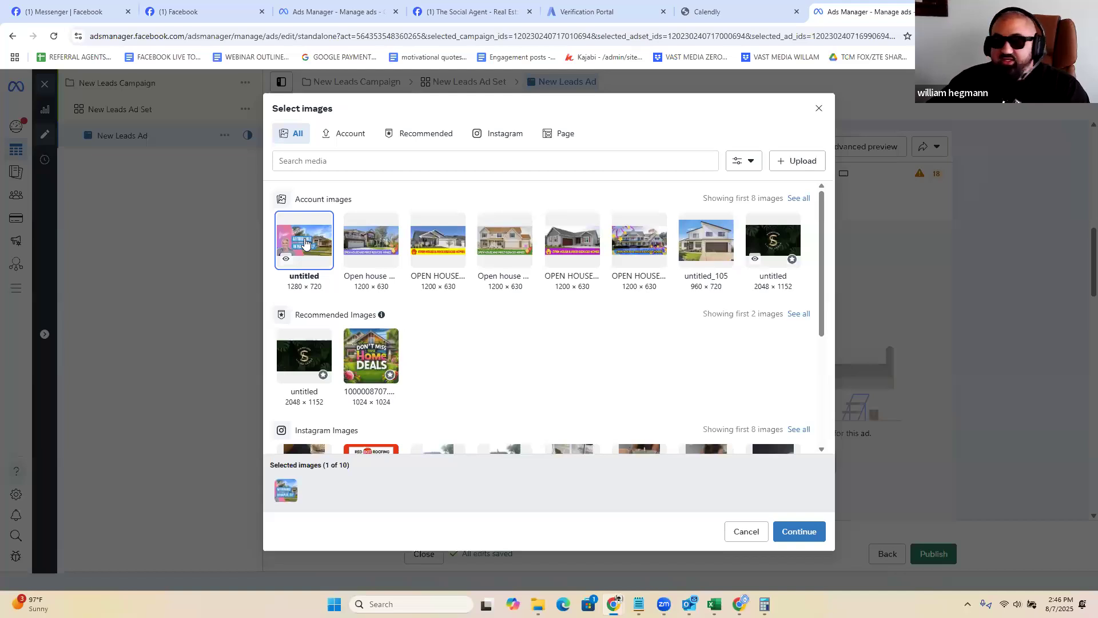
pyautogui.click(799, 532)
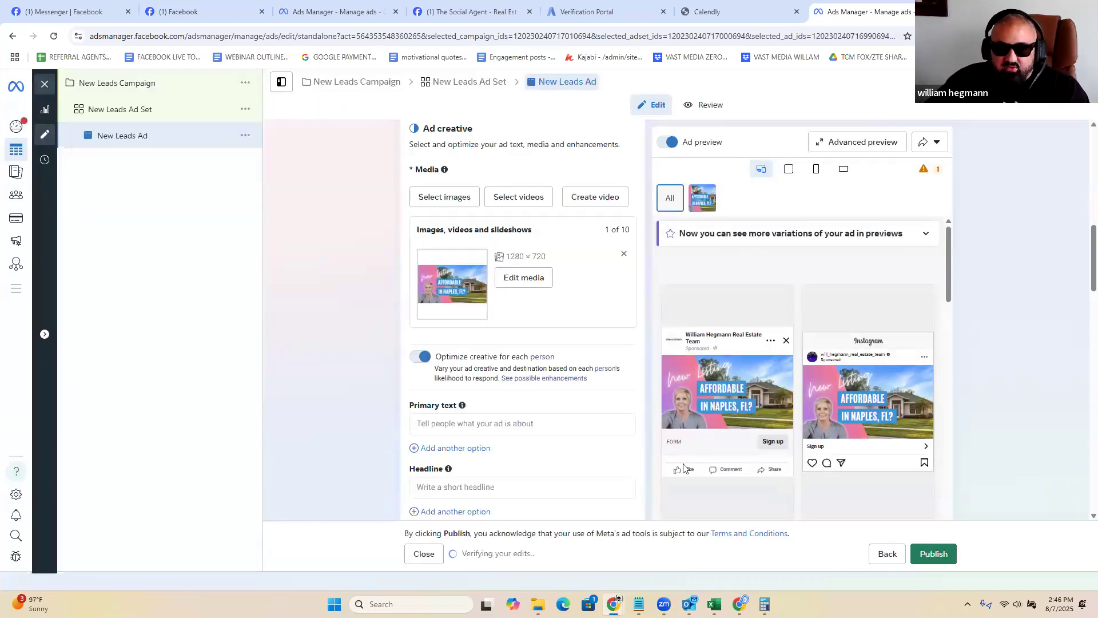
pyautogui.scroll(-2, 730, 436)
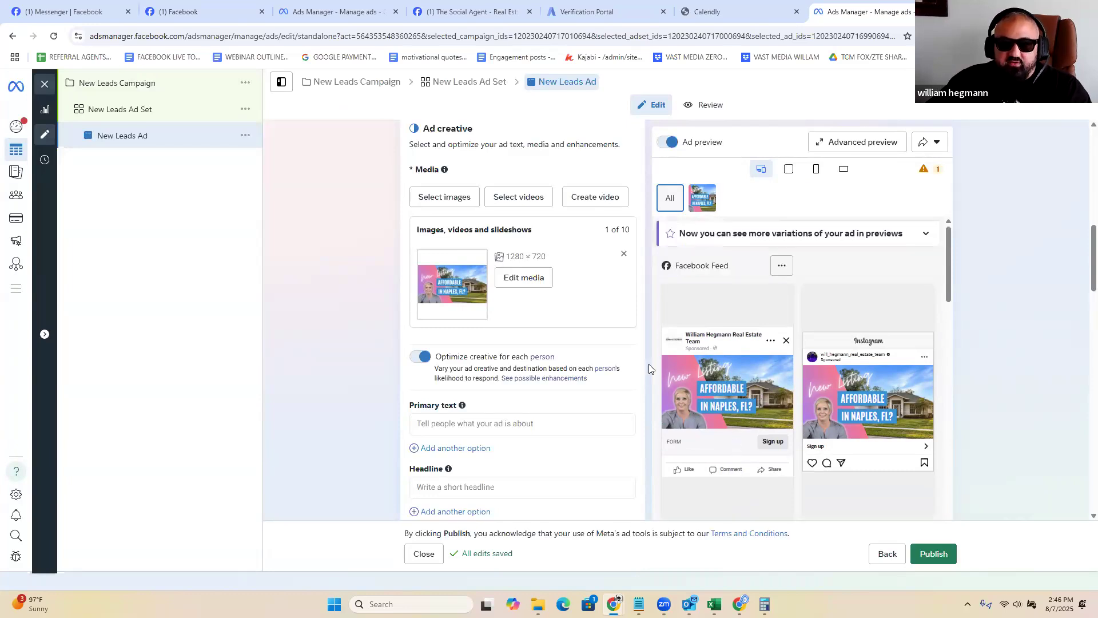
pyautogui.scroll(-2, 406, 358)
pyautogui.scroll(5, 682, 375)
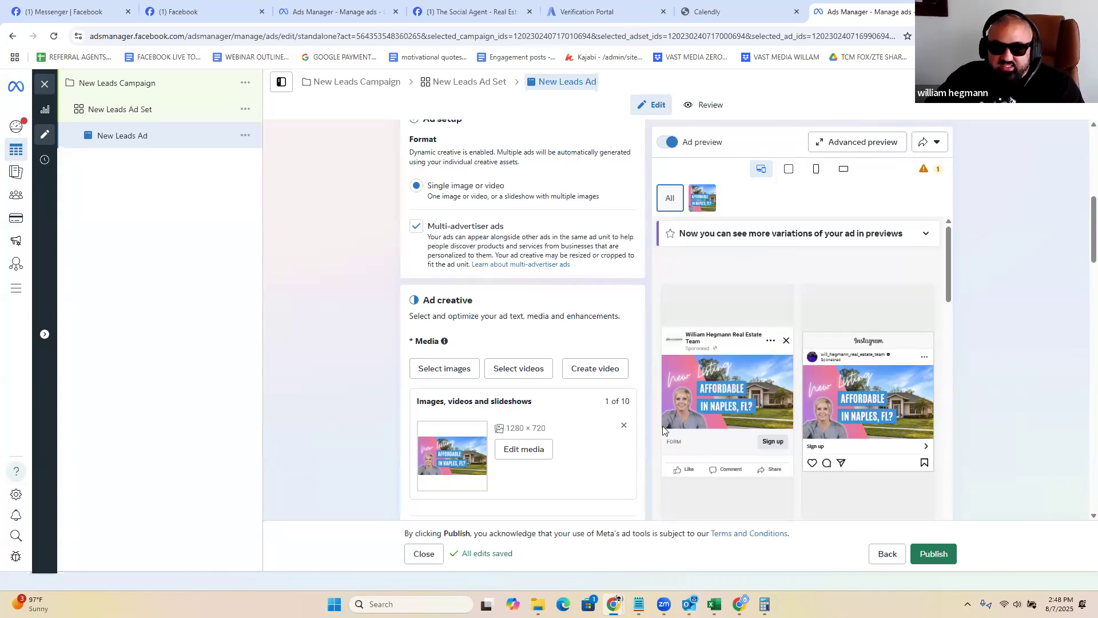
pyautogui.scroll(-1, 743, 446)
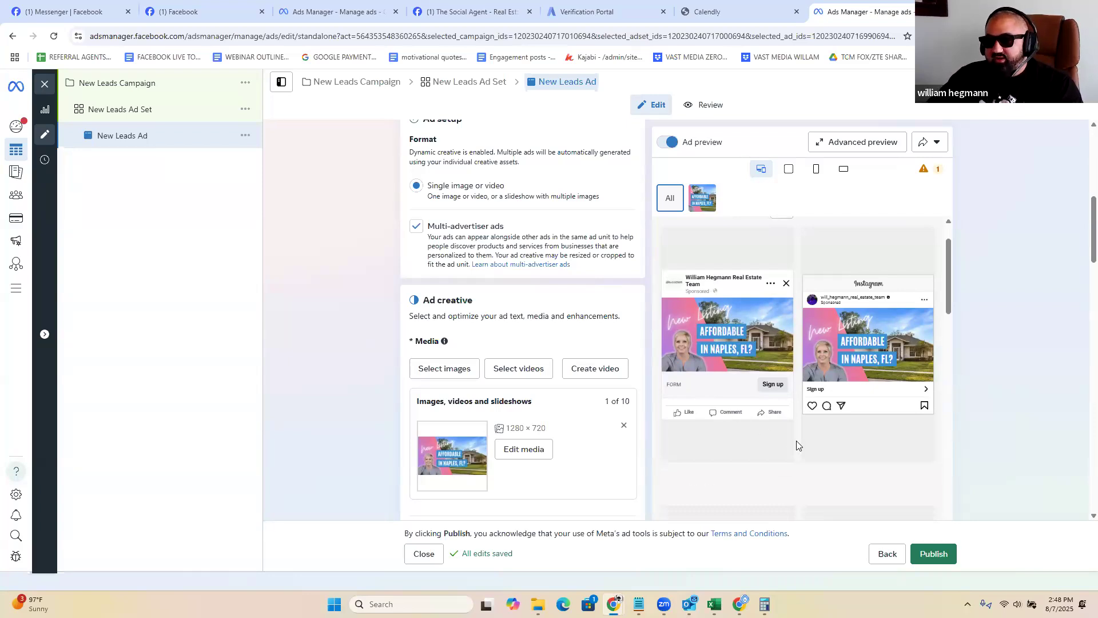
pyautogui.scroll(1, 796, 445)
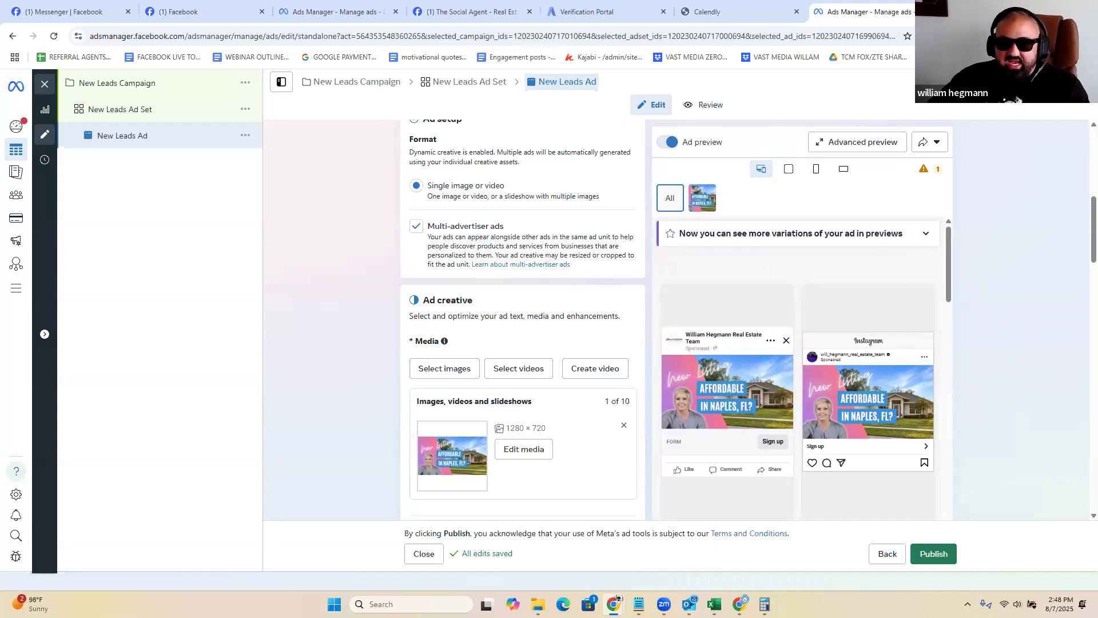
# Step: Switch to Notepad and look through DIFFERENT AD SCRIPTS.txt for a suitable open house ad script
pyautogui.click(639, 604)
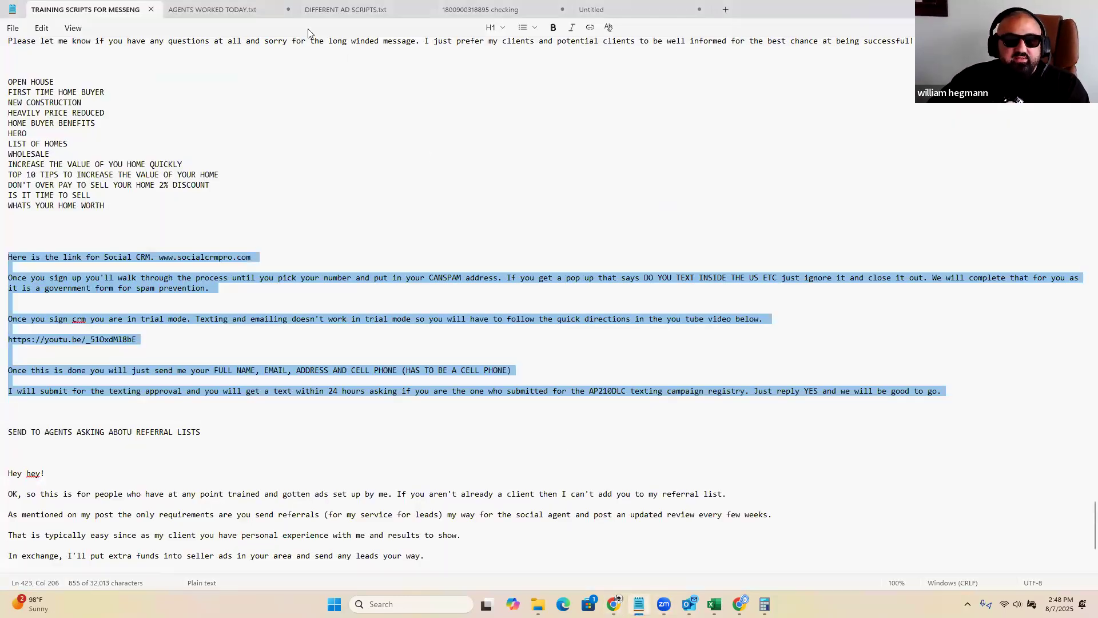
pyautogui.click(345, 9)
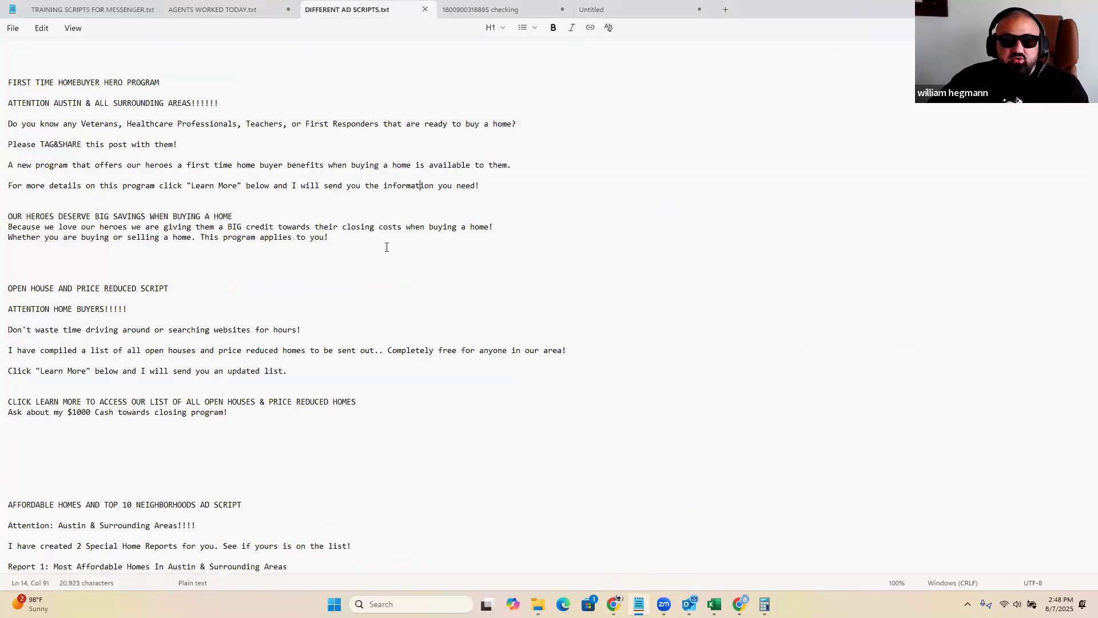
pyautogui.scroll(-9, 243, 252)
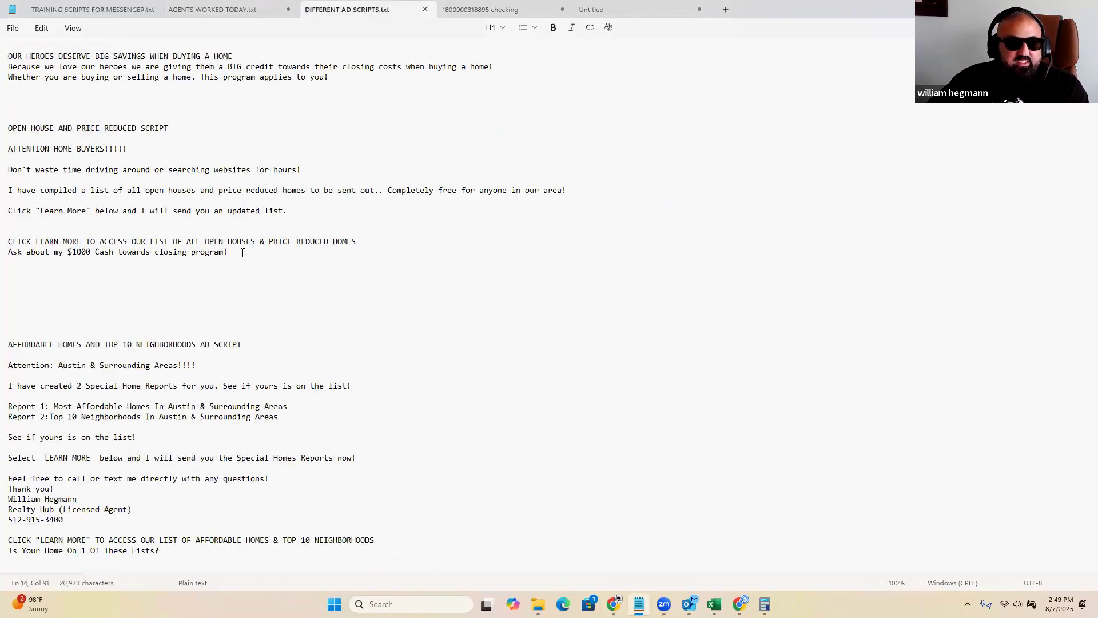
pyautogui.scroll(2, 241, 253)
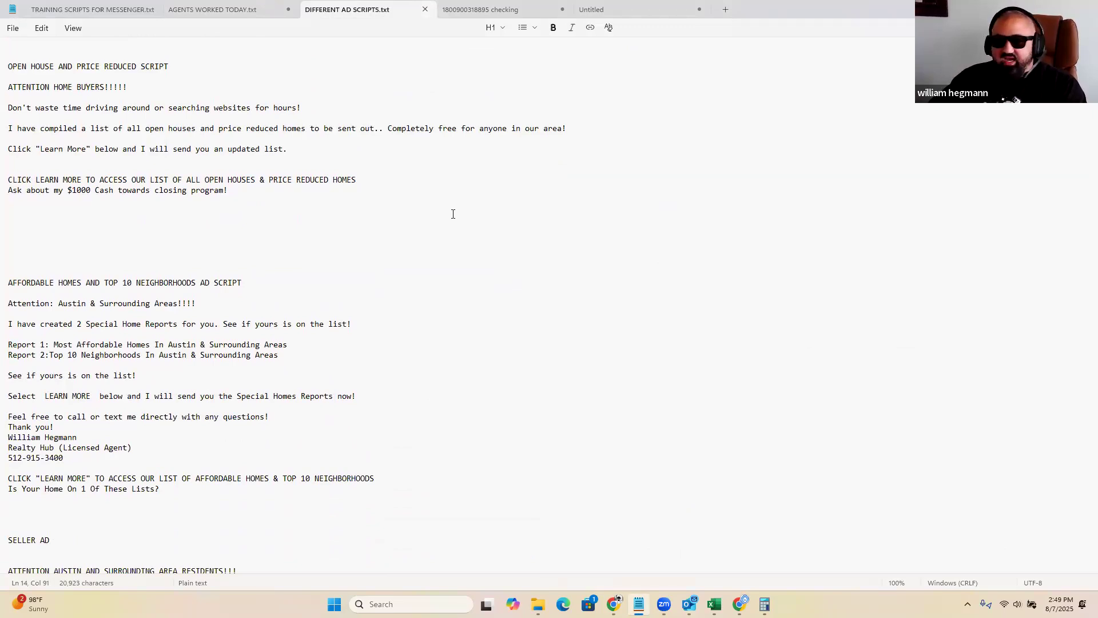
pyautogui.scroll(-14, 228, 304)
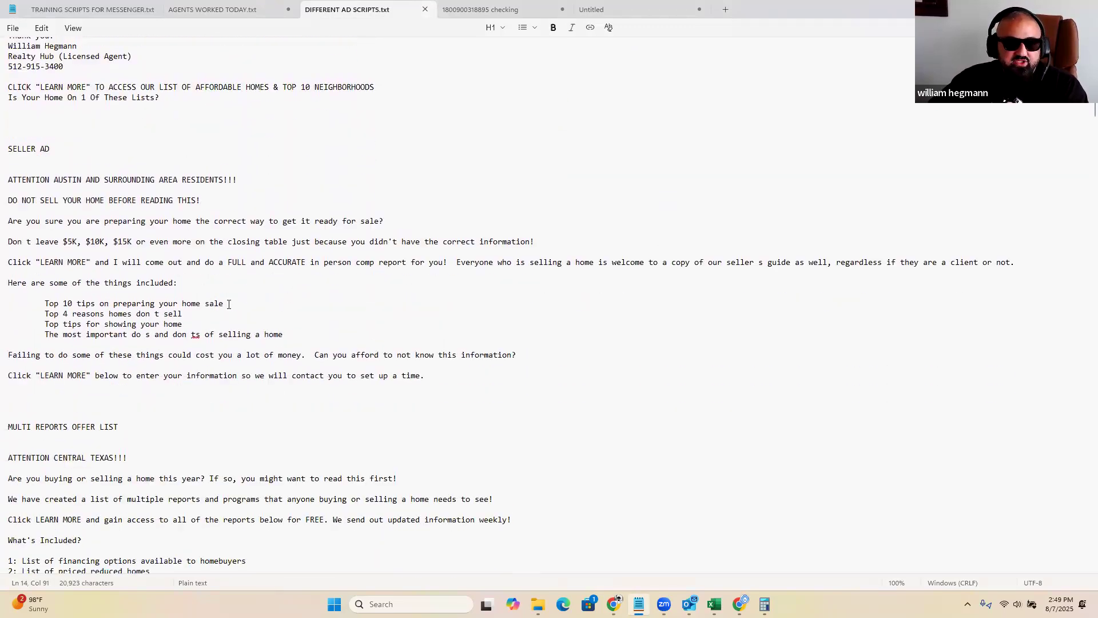
pyautogui.scroll(-18, 228, 304)
pyautogui.scroll(-20, 272, 341)
pyautogui.scroll(-20, 277, 357)
pyautogui.scroll(-20, 283, 366)
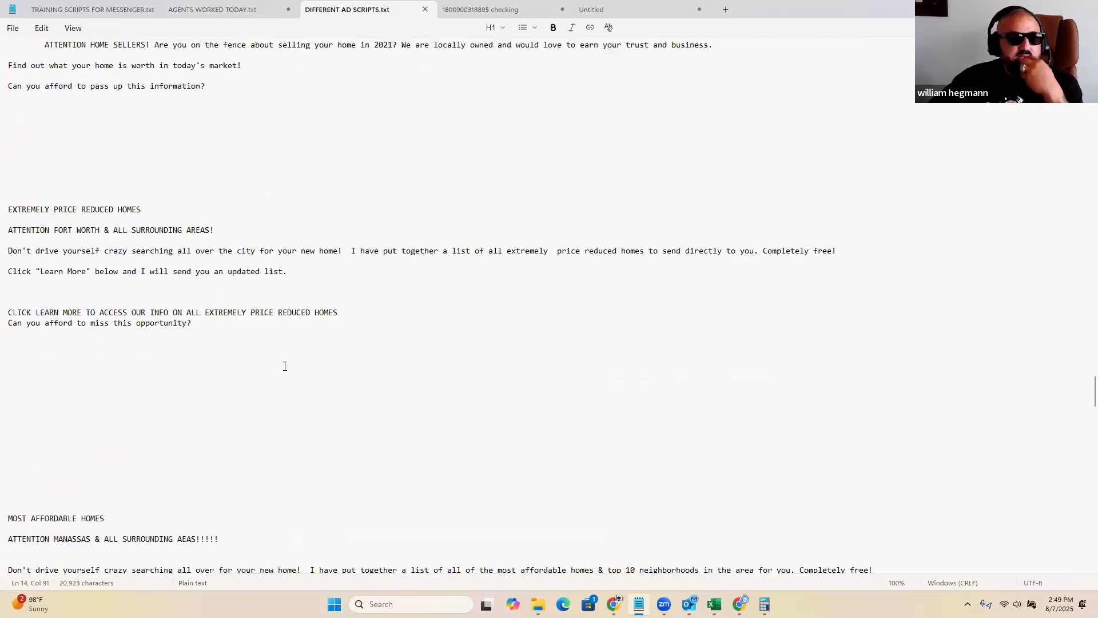
pyautogui.scroll(-10, 283, 366)
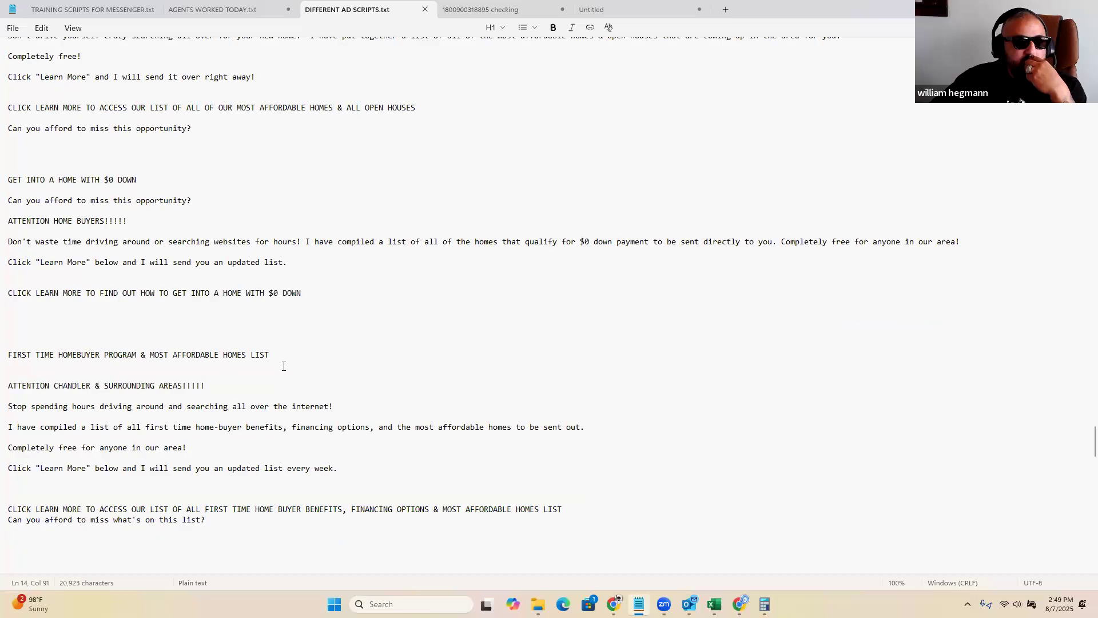
pyautogui.scroll(-20, 283, 366)
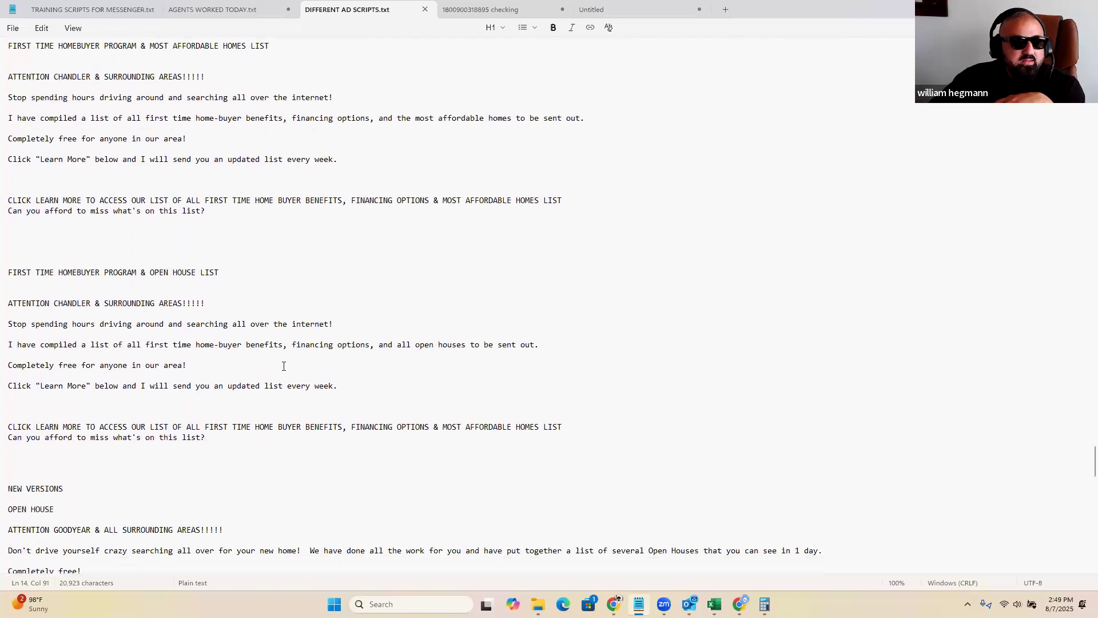
pyautogui.scroll(-10, 283, 366)
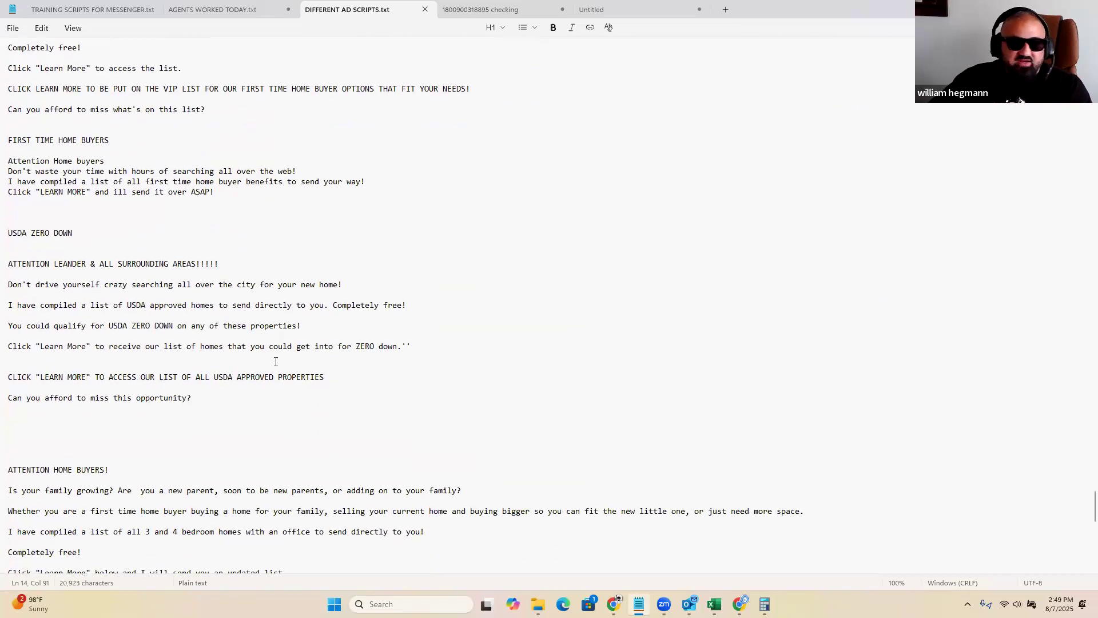
pyautogui.scroll(-17, 271, 360)
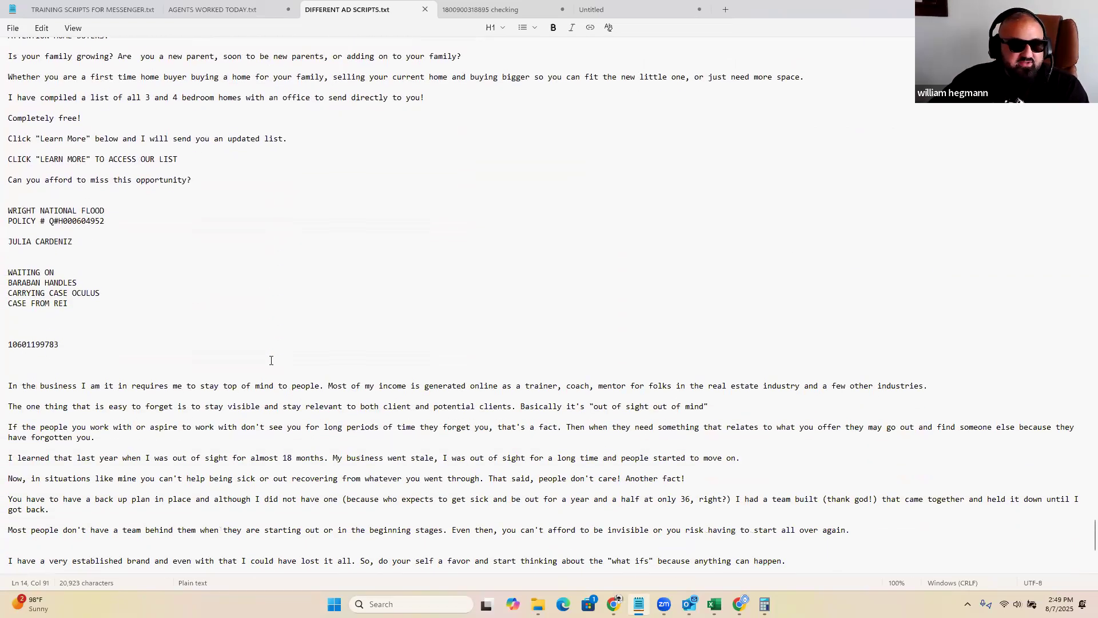
pyautogui.scroll(18, 265, 362)
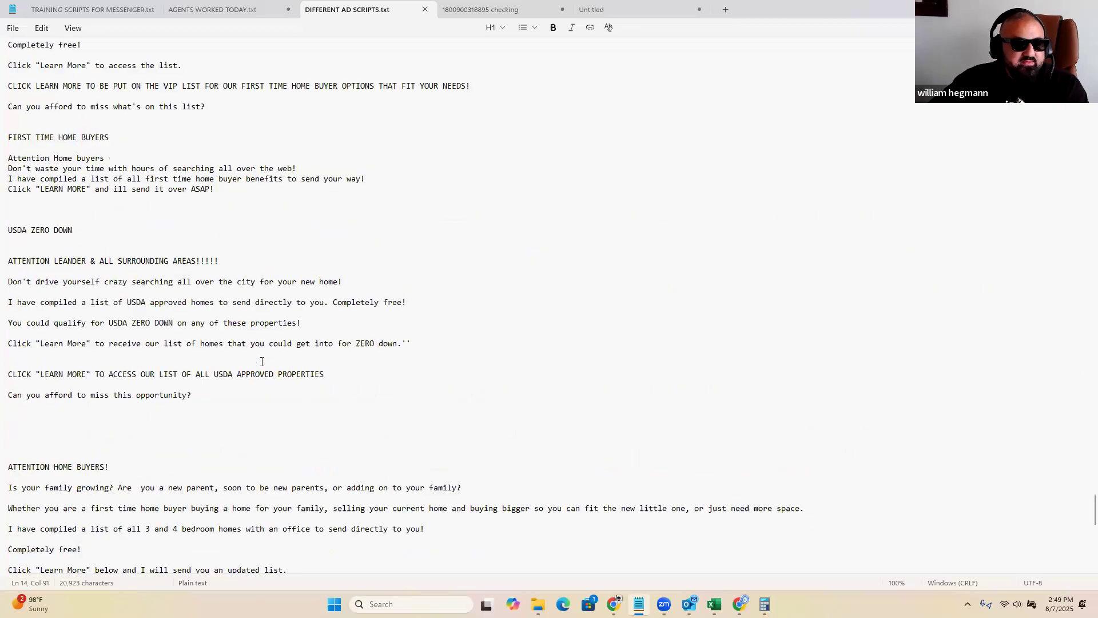
pyautogui.scroll(8, 262, 362)
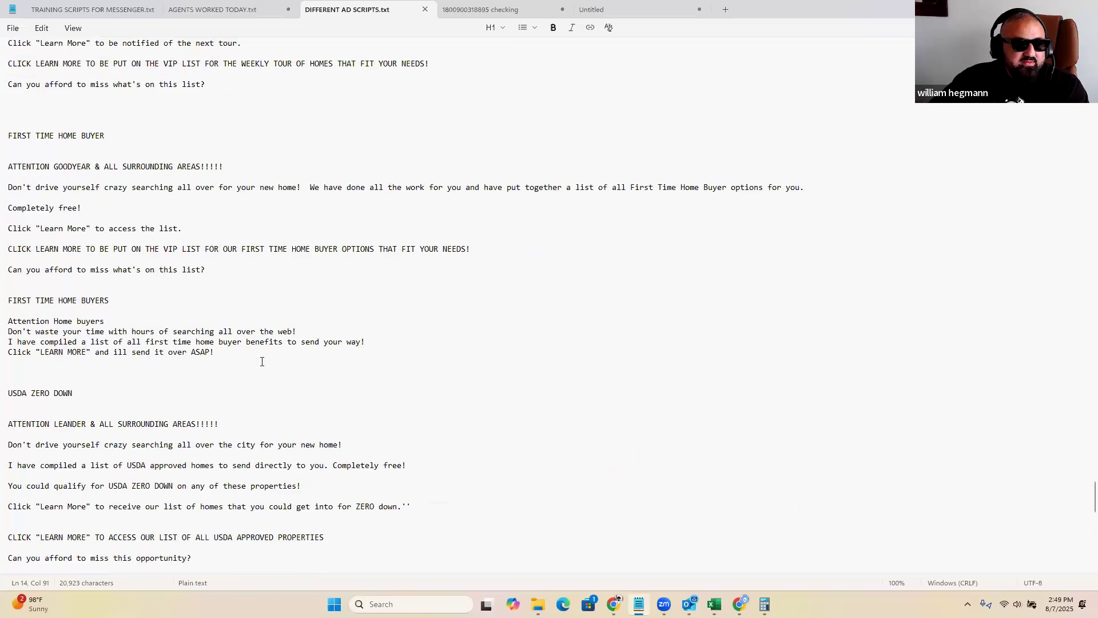
pyautogui.scroll(7, 261, 361)
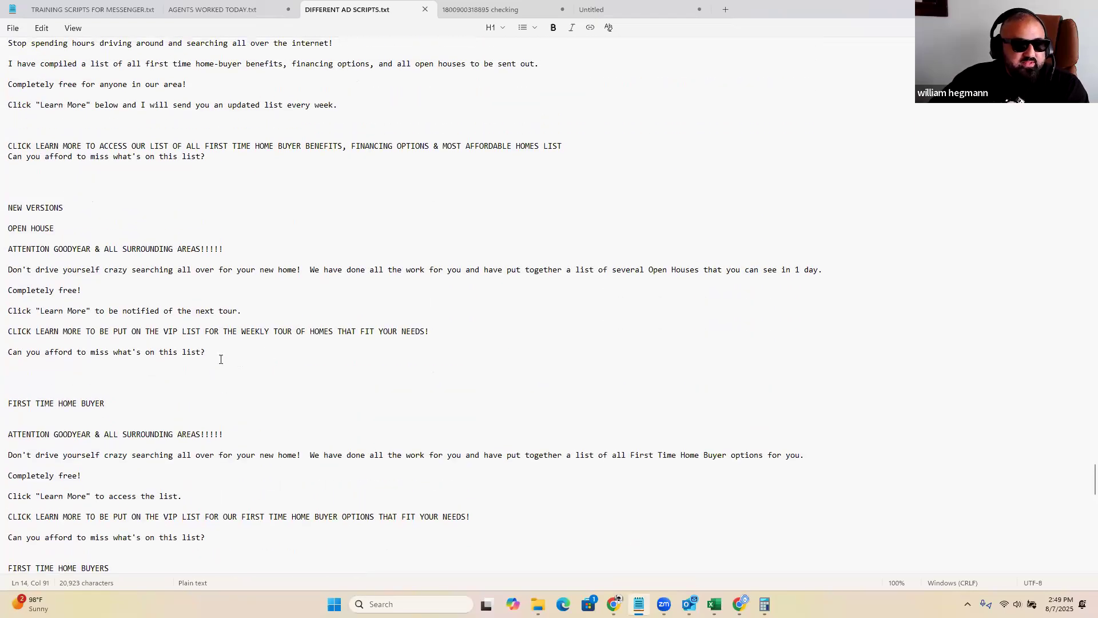
# Step: Copy the new-version Open House script beginning "ATTENTION GOODYEAR & ALL SURROUNDING AREAS!!!!!" into the ad's primary text in Ads Manager
pyautogui.moveTo(232, 353); pyautogui.dragTo(18, 251)
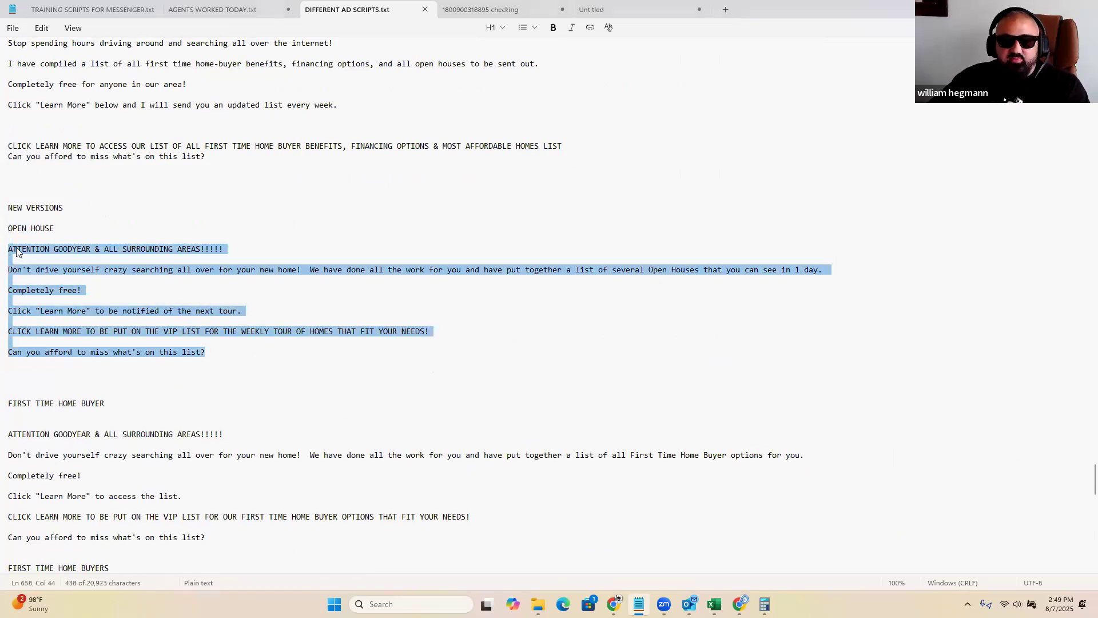
pyautogui.hotkey('alt', 'Tab')
pyautogui.scroll(-3, 500, 343)
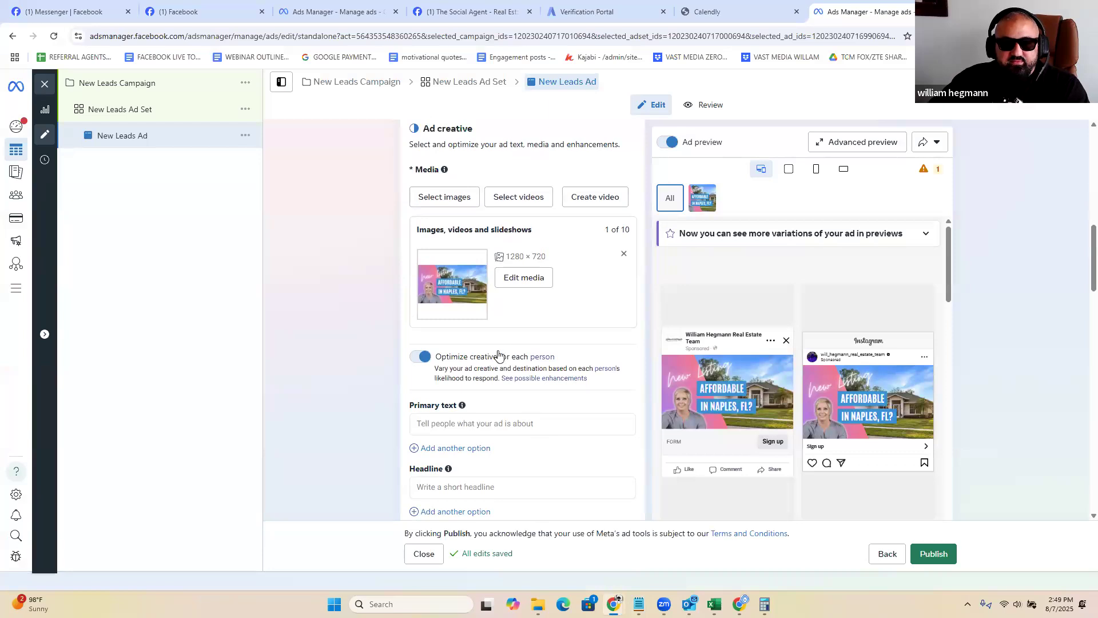
pyautogui.scroll(-1, 499, 355)
pyautogui.click(480, 366)
pyautogui.hotkey('ctrl', 'v')
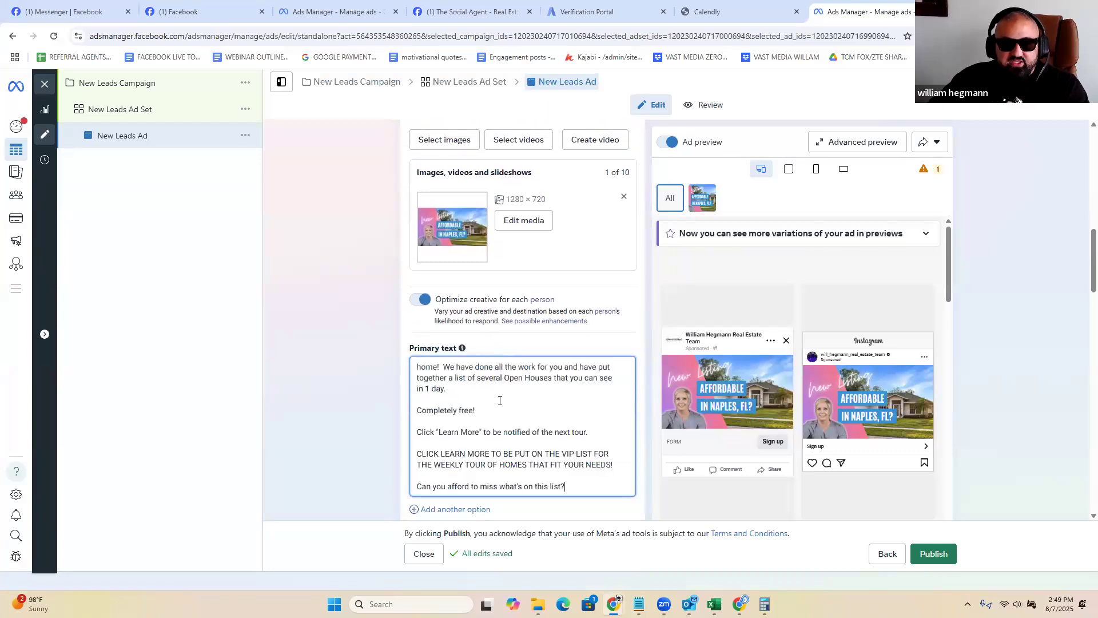
# Step: Move "CLICK LEARN MORE TO BE PUT ON THE VIP LIST FOR THE WEEKLY TOUR OF HOMES THAT FIT YOUR NEEDS" from the primary text into the headline
pyautogui.scroll(-1, 606, 436)
pyautogui.moveTo(612, 407); pyautogui.dragTo(413, 397)
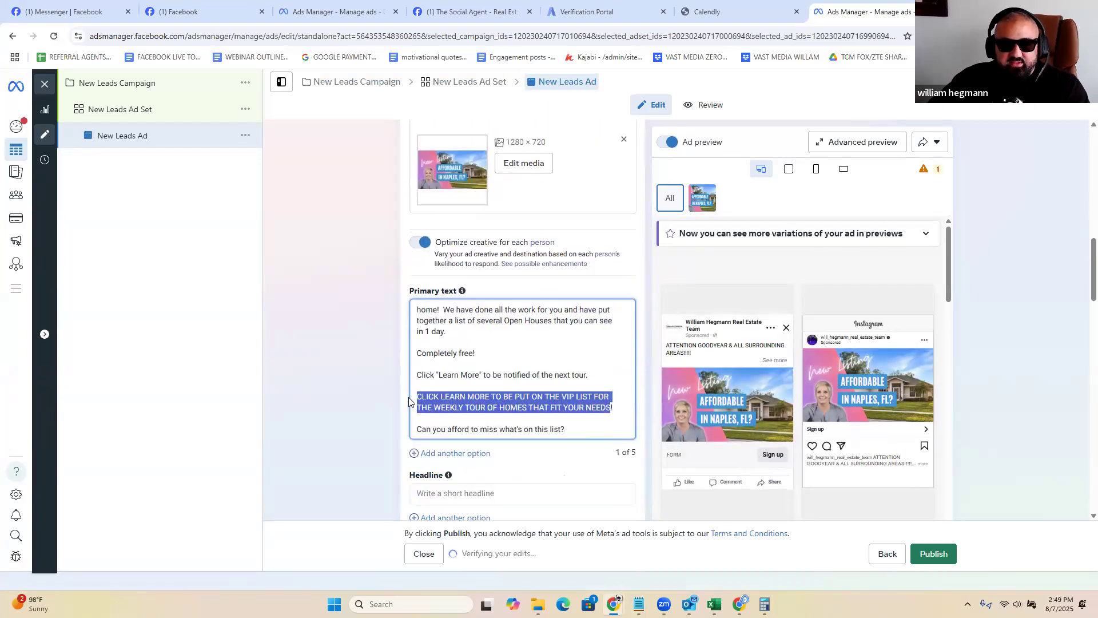
pyautogui.rightClick(520, 397)
pyautogui.click(549, 160)
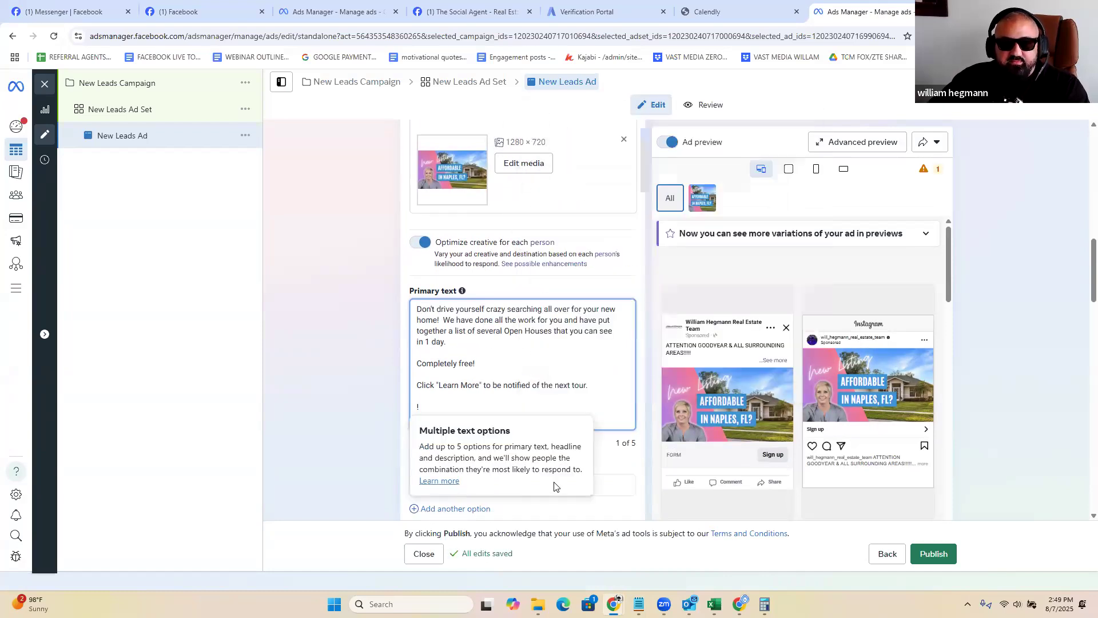
pyautogui.click(589, 481)
pyautogui.hotkey('ctrl', 'v')
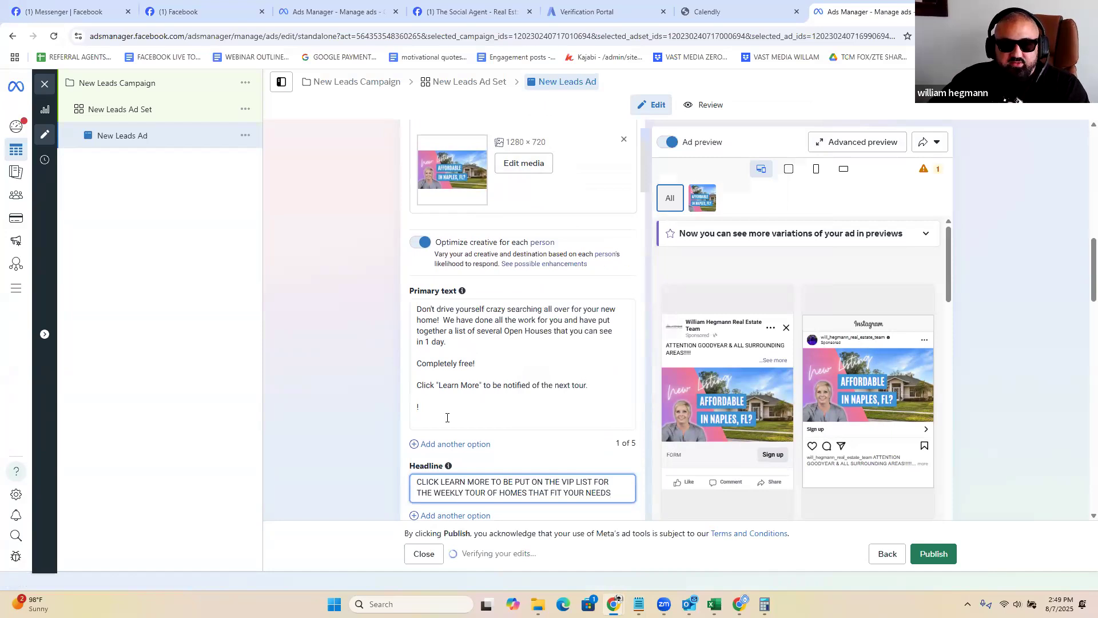
# Step: Cut the line "Click "Learn More" to be notified of the next tour" from the primary text and delete its stray exclamation mark
pyautogui.click(447, 417)
pyautogui.press('BackSpace')
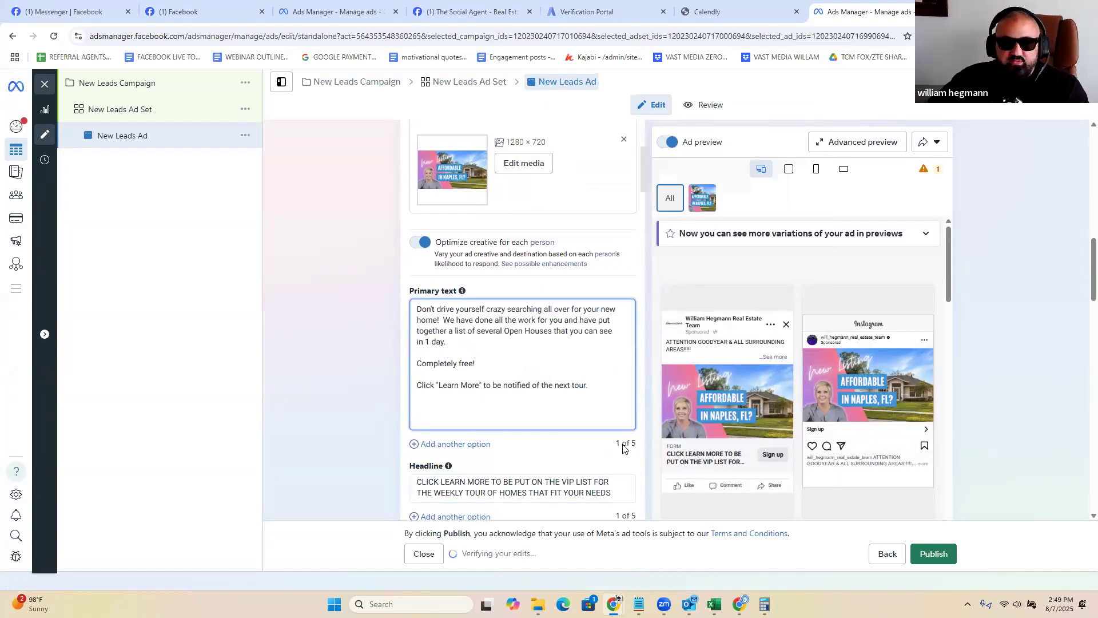
pyautogui.moveTo(589, 386); pyautogui.dragTo(416, 380)
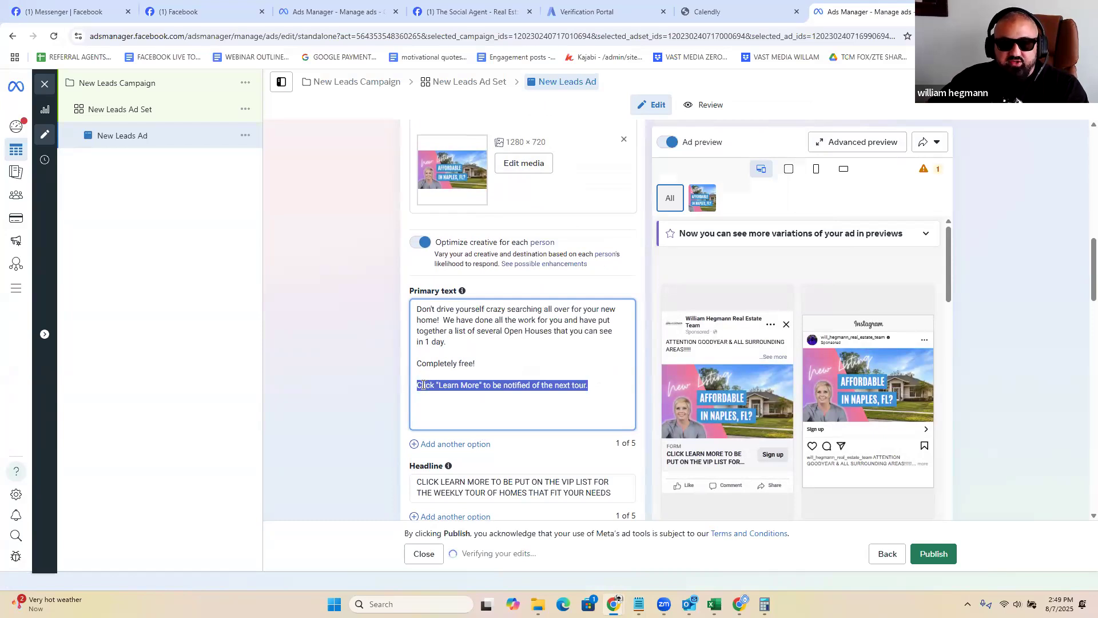
pyautogui.rightClick(339, 522)
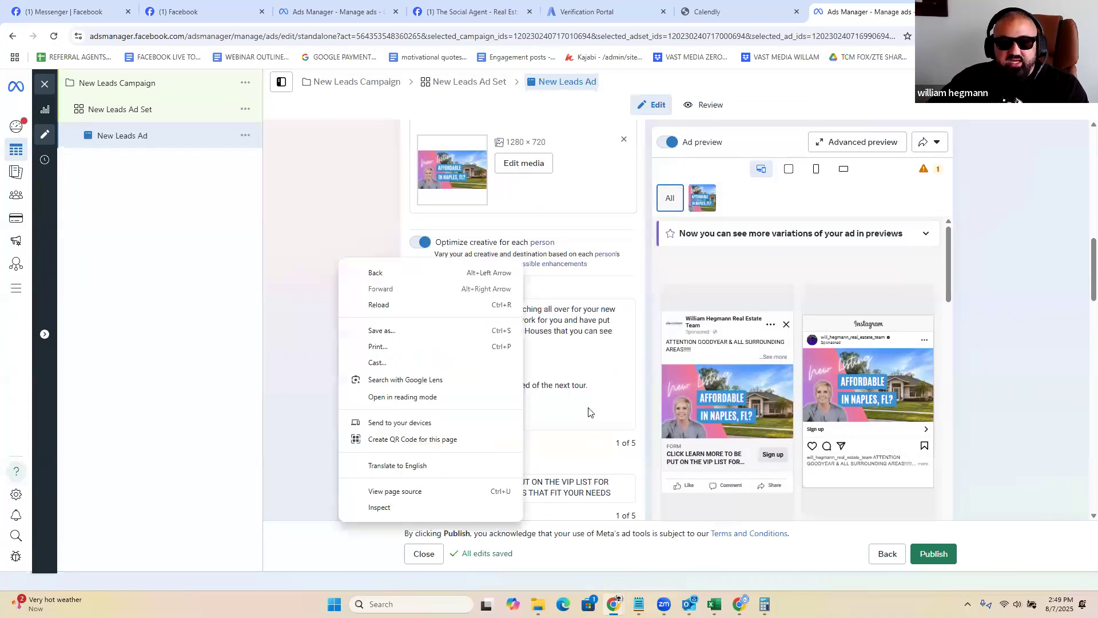
pyautogui.click(593, 394)
pyautogui.moveTo(588, 386); pyautogui.dragTo(426, 387)
pyautogui.rightClick(426, 388)
pyautogui.click(490, 147)
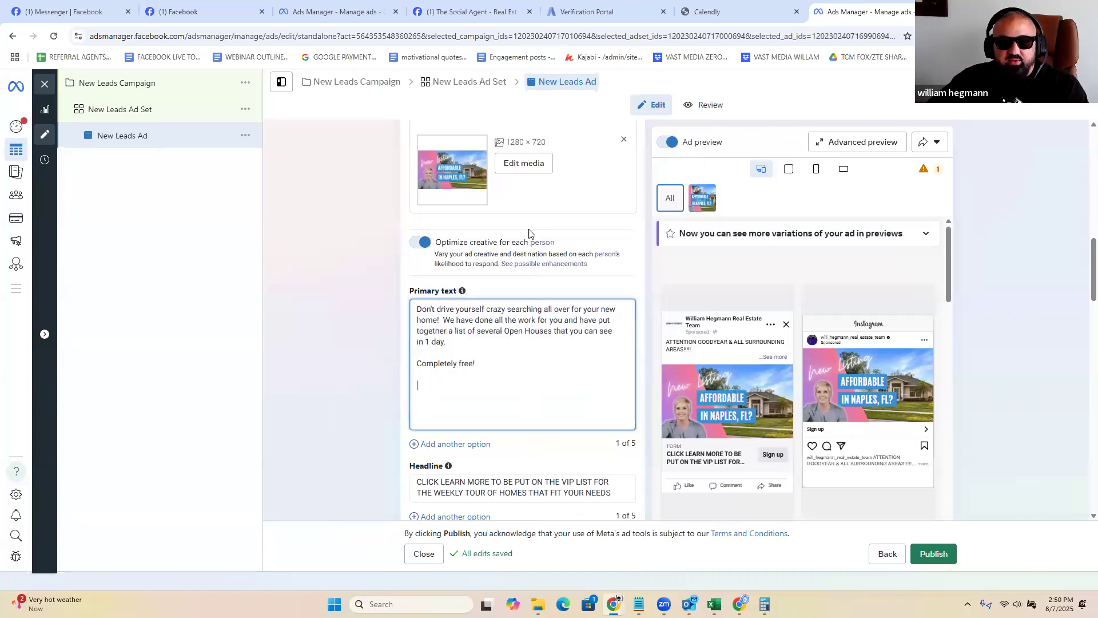
# Step: Add "Click "Learn More" to be notified of the next tour!" as the ad's description
pyautogui.scroll(2, 498, 388)
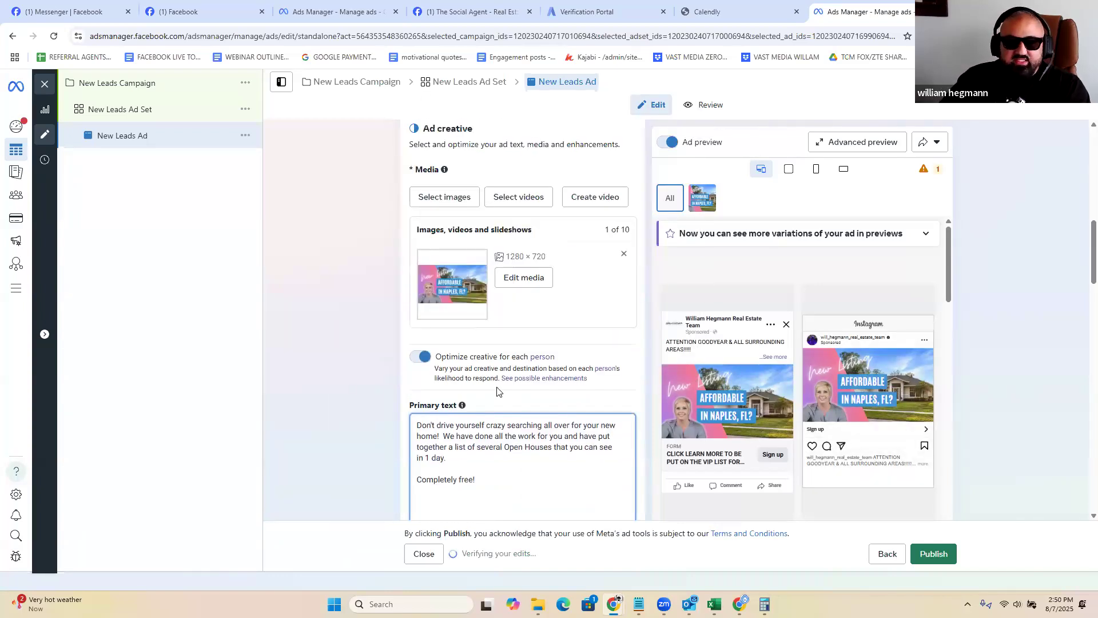
pyautogui.scroll(2, 392, 362)
pyautogui.scroll(-4, 558, 406)
pyautogui.scroll(-2, 559, 407)
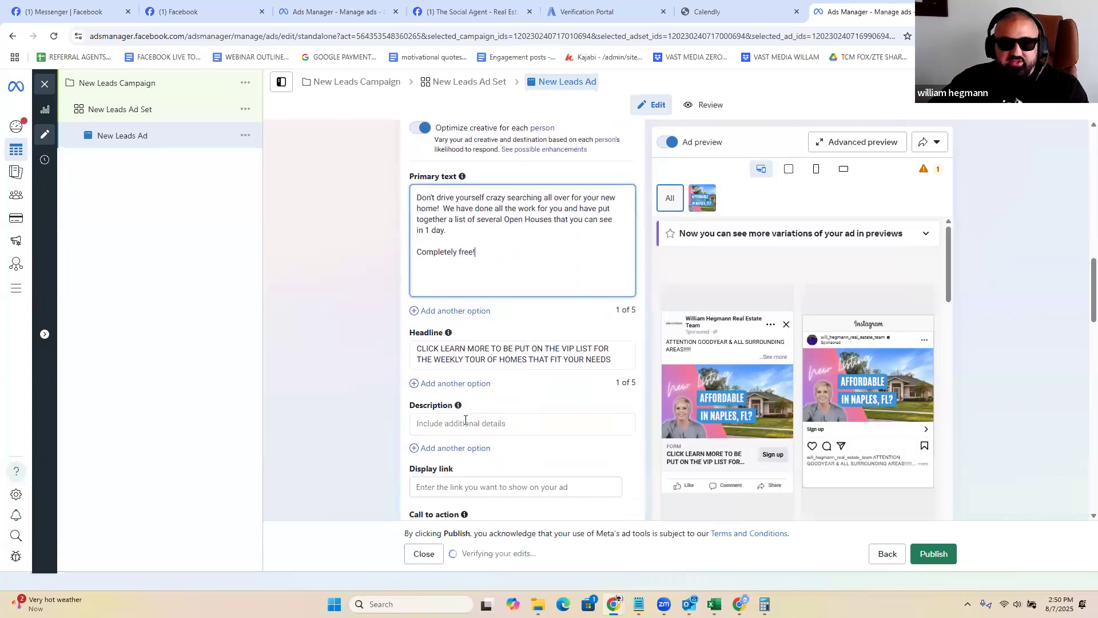
pyautogui.click(465, 421)
pyautogui.hotkey('ctrl', 'v')
pyautogui.scroll(1, 572, 458)
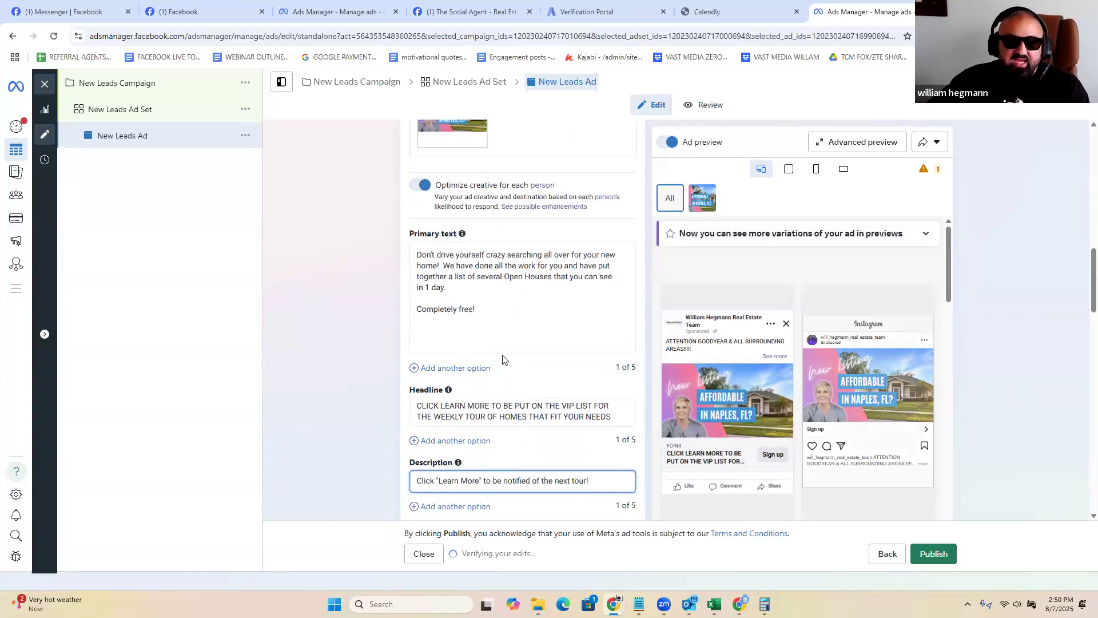
# Step: Separate "We have done all the work for you" into its own paragraph in the primary text, with a blank line above it
pyautogui.click(443, 265)
pyautogui.press('Return')
pyautogui.press('Return')
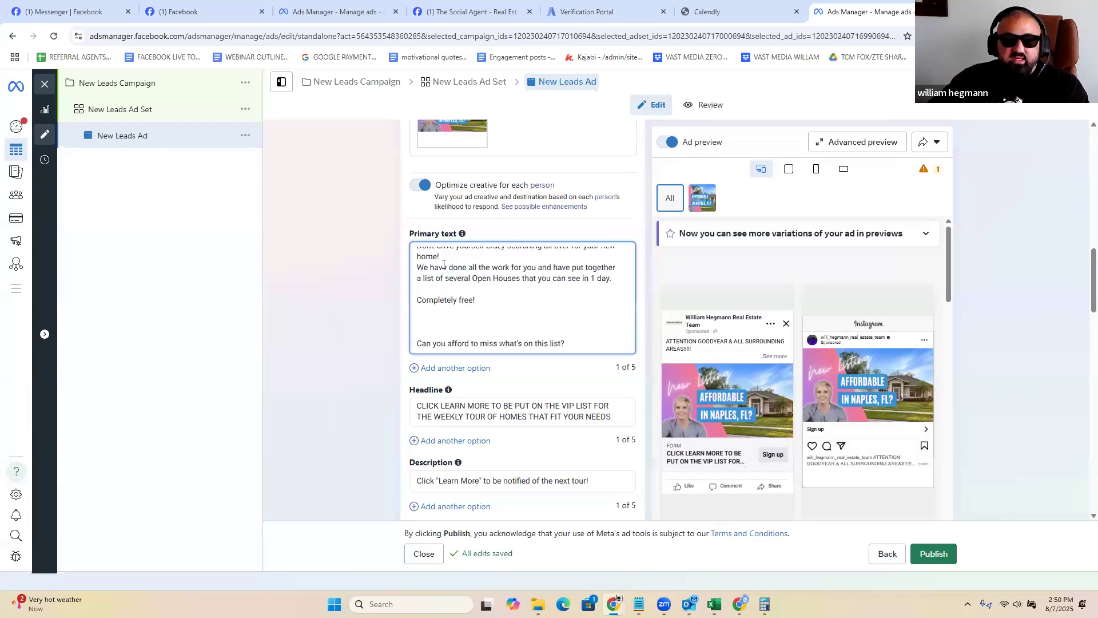
# Step: Read back through the edited primary text up to its opening line
pyautogui.scroll(1, 437, 304)
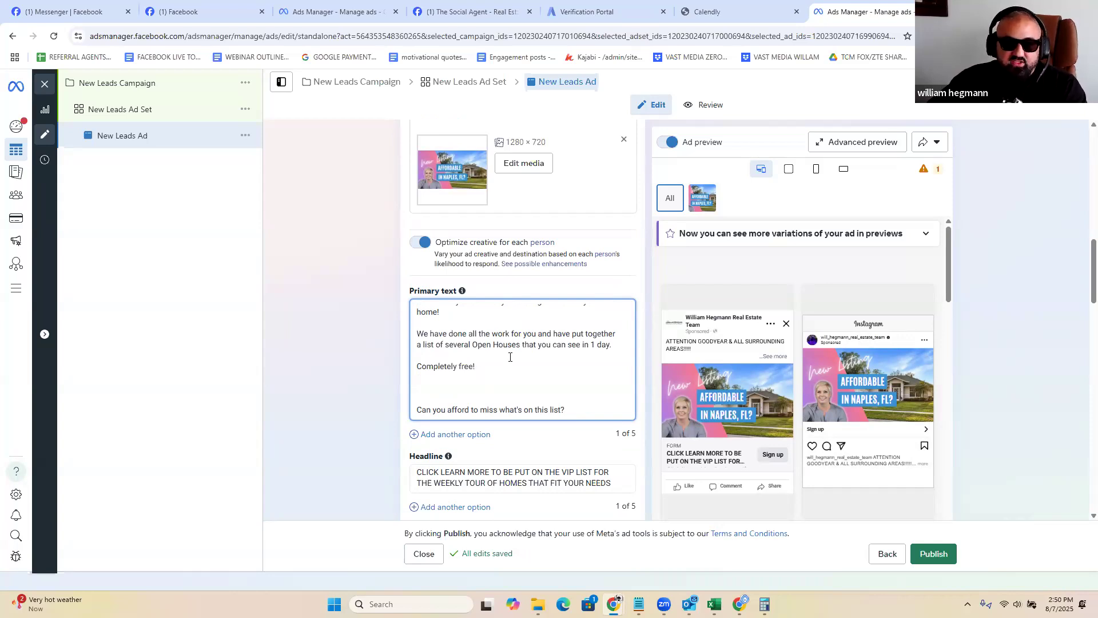
pyautogui.scroll(3, 510, 357)
pyautogui.scroll(-3, 510, 357)
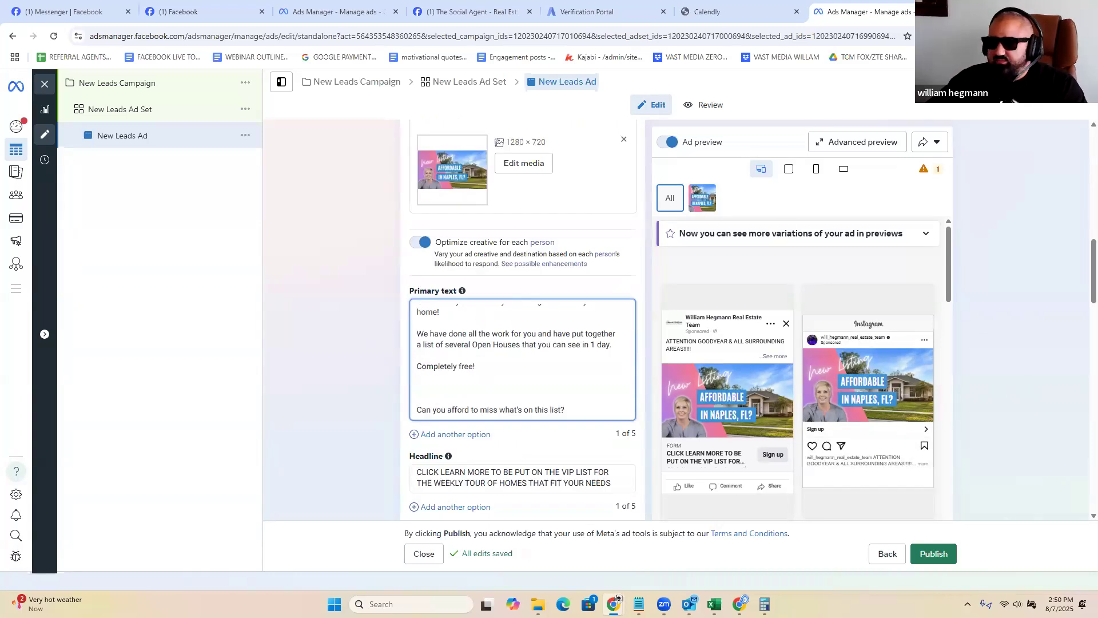
pyautogui.scroll(-1, 552, 347)
pyautogui.scroll(2, 518, 418)
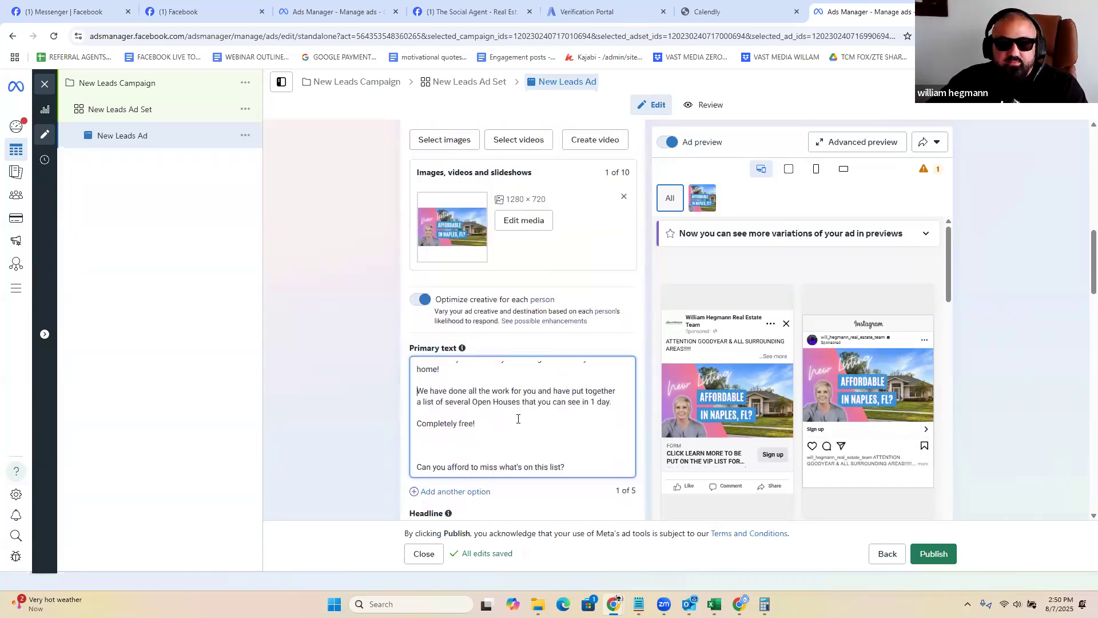
pyautogui.moveTo(560, 407); pyautogui.dragTo(351, 318)
pyautogui.click(496, 401)
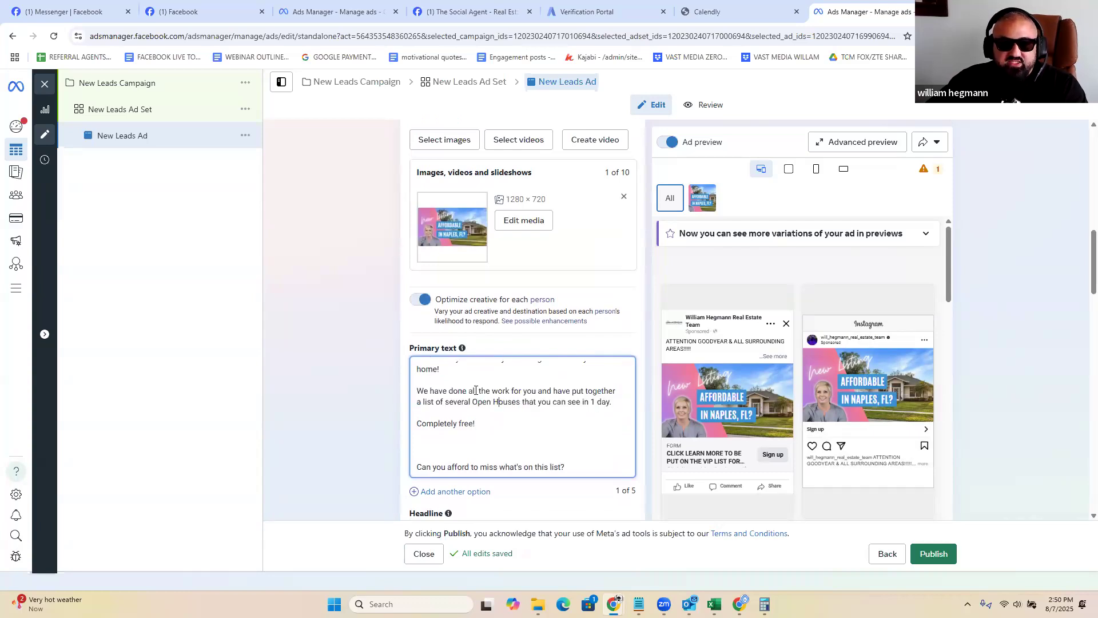
pyautogui.press('Up')
pyautogui.press('Up')
pyautogui.press('Up')
pyautogui.press('Up')
pyautogui.press('Up')
pyautogui.press('Up')
pyautogui.press('Up')
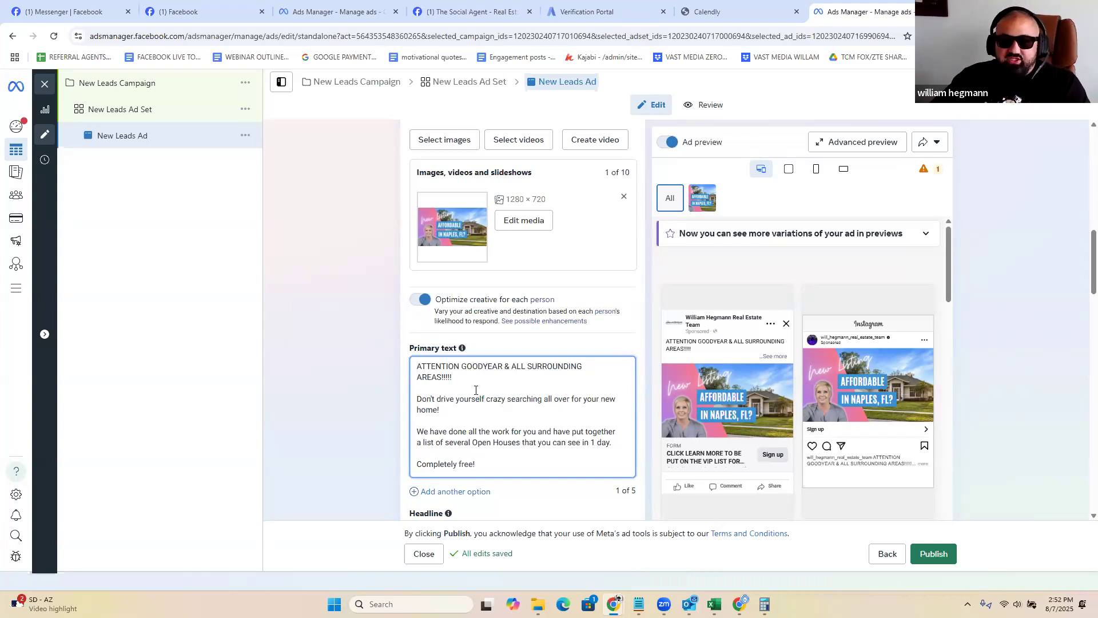
# Step: Examine the primary text from the "ATTENTION GOODYEAR" opening through "Completely free!", including the city name
pyautogui.scroll(-2, 476, 390)
pyautogui.moveTo(421, 252); pyautogui.dragTo(446, 295)
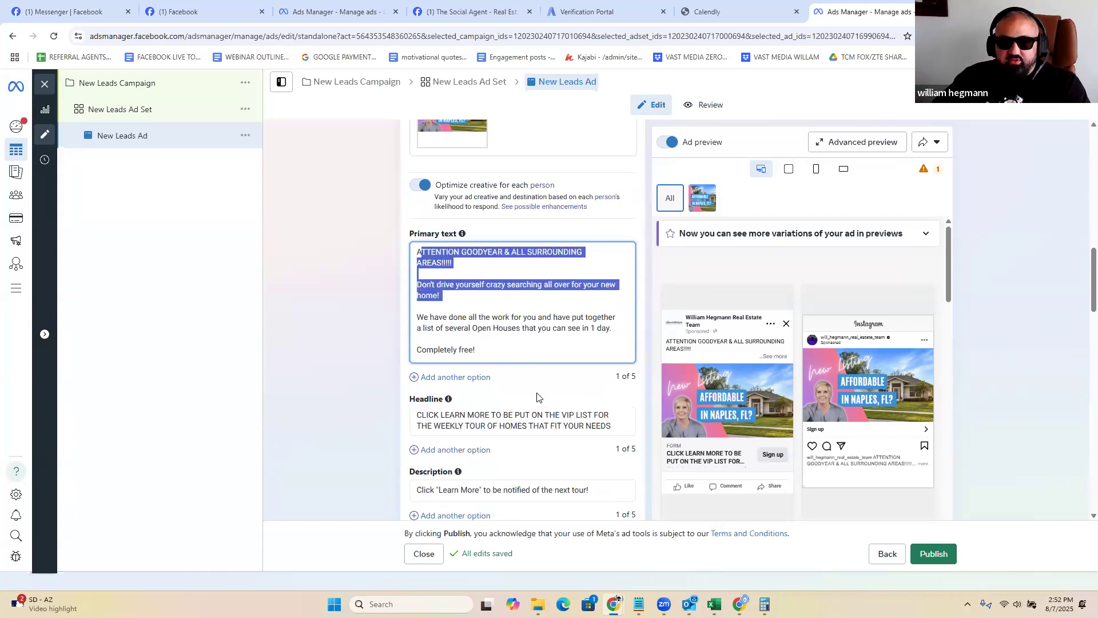
pyautogui.moveTo(537, 395); pyautogui.dragTo(537, 401)
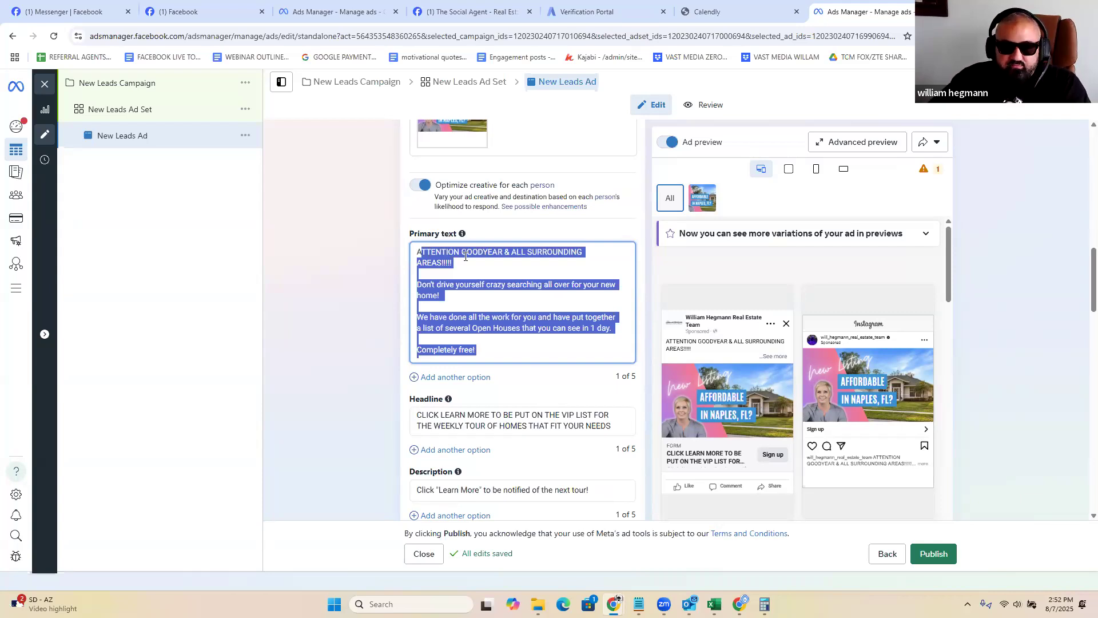
pyautogui.click(486, 250)
pyautogui.doubleClick(483, 250)
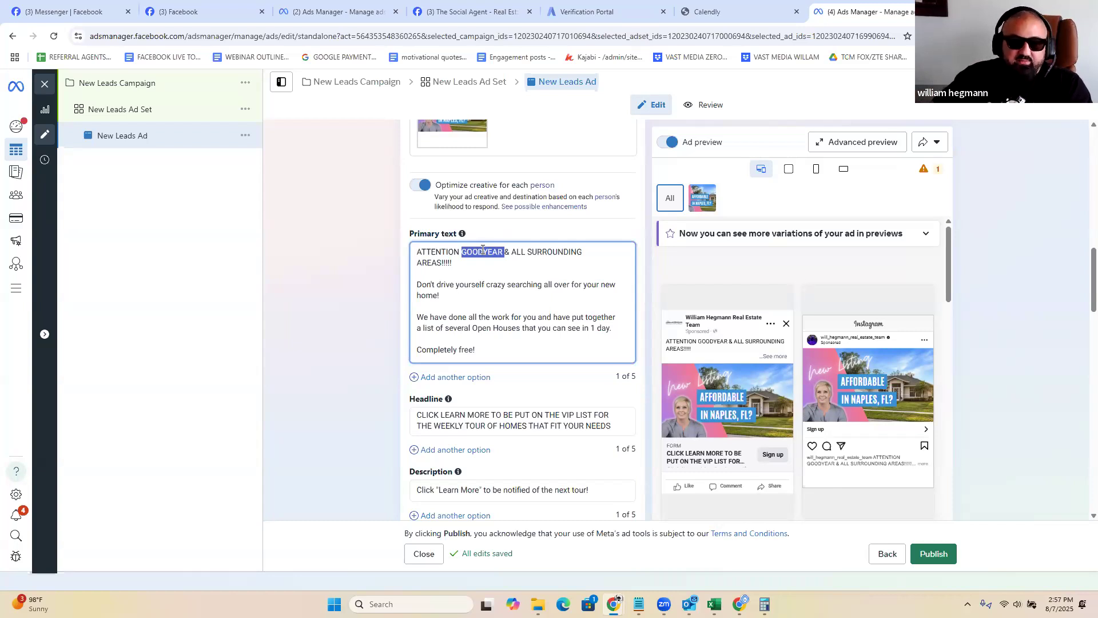
pyautogui.moveTo(483, 350); pyautogui.dragTo(143, 342)
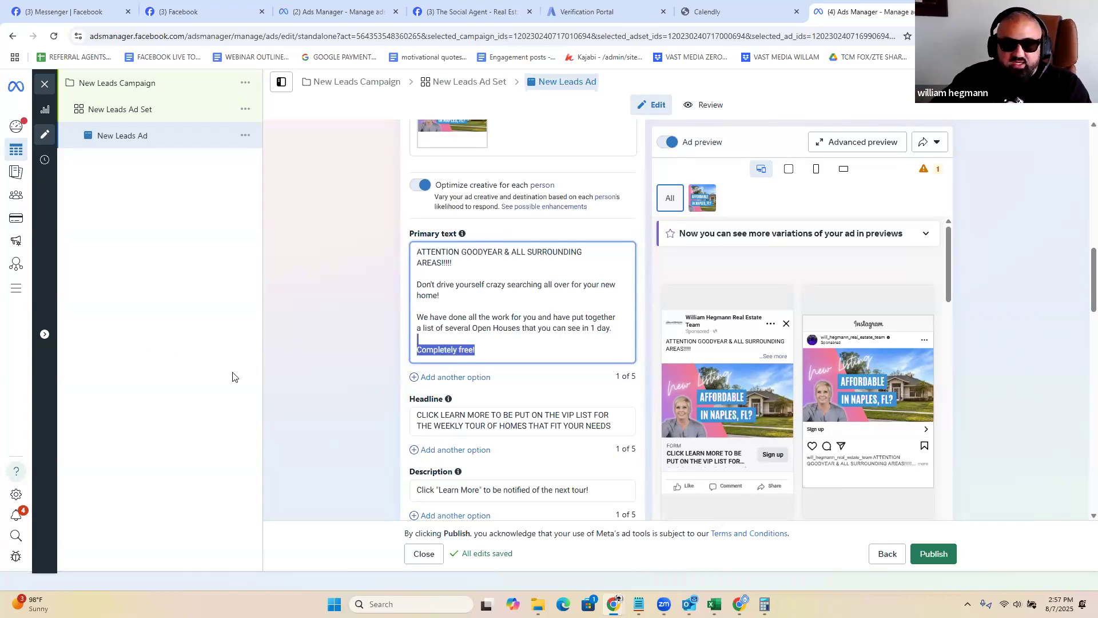
pyautogui.click(485, 342)
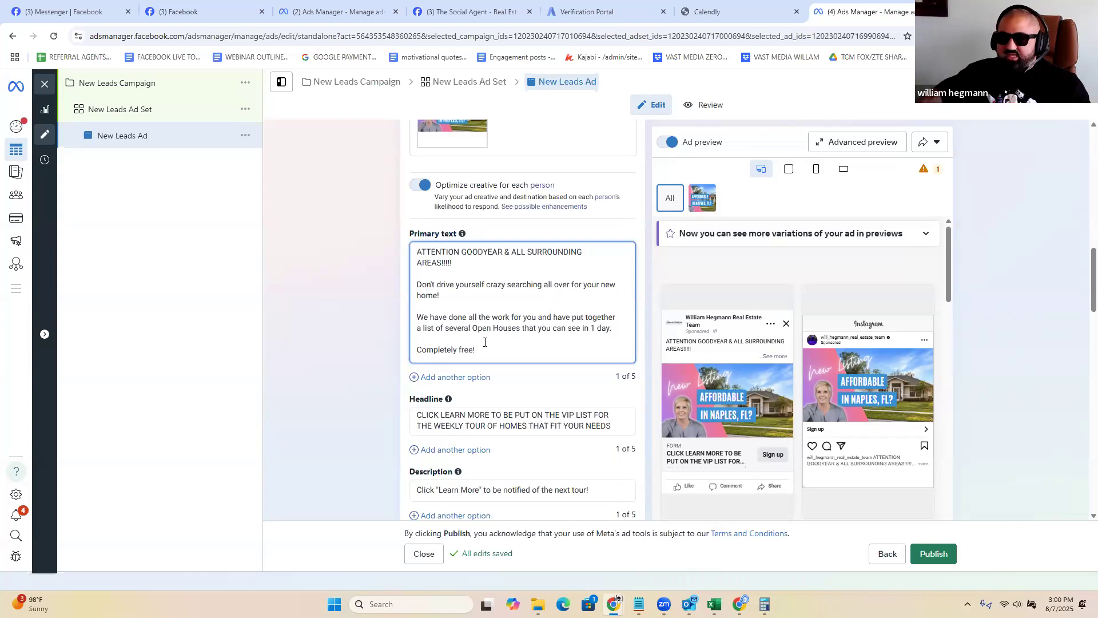
# Step: Review the headline wording and the number of images, videos and slideshows used in the ad's media
pyautogui.scroll(-2, 485, 342)
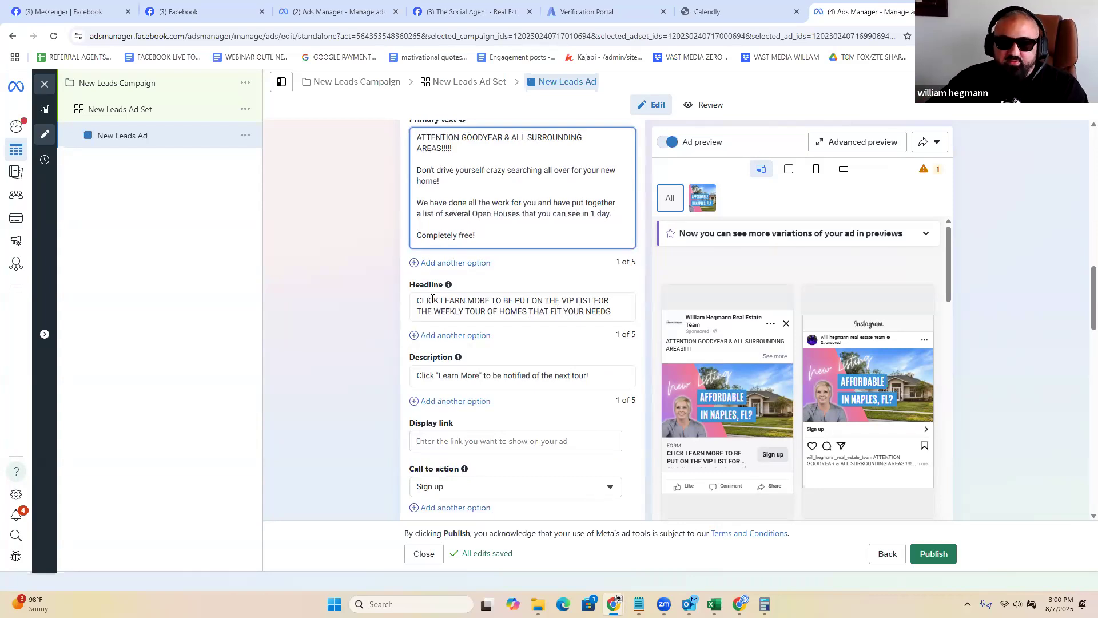
pyautogui.moveTo(417, 301); pyautogui.dragTo(641, 319)
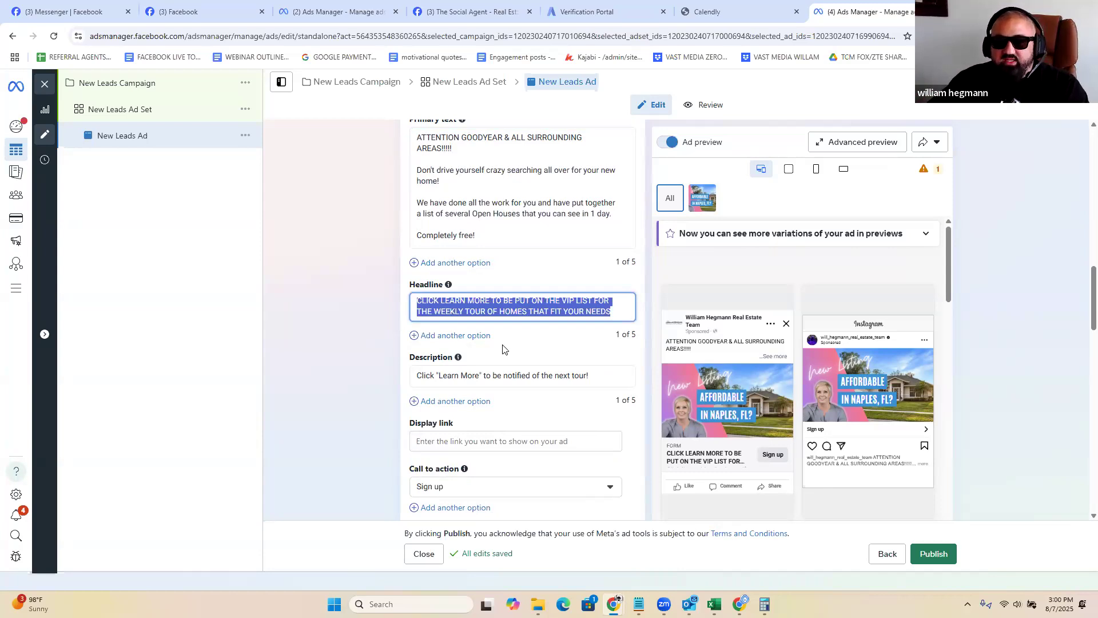
pyautogui.tripleClick(554, 308)
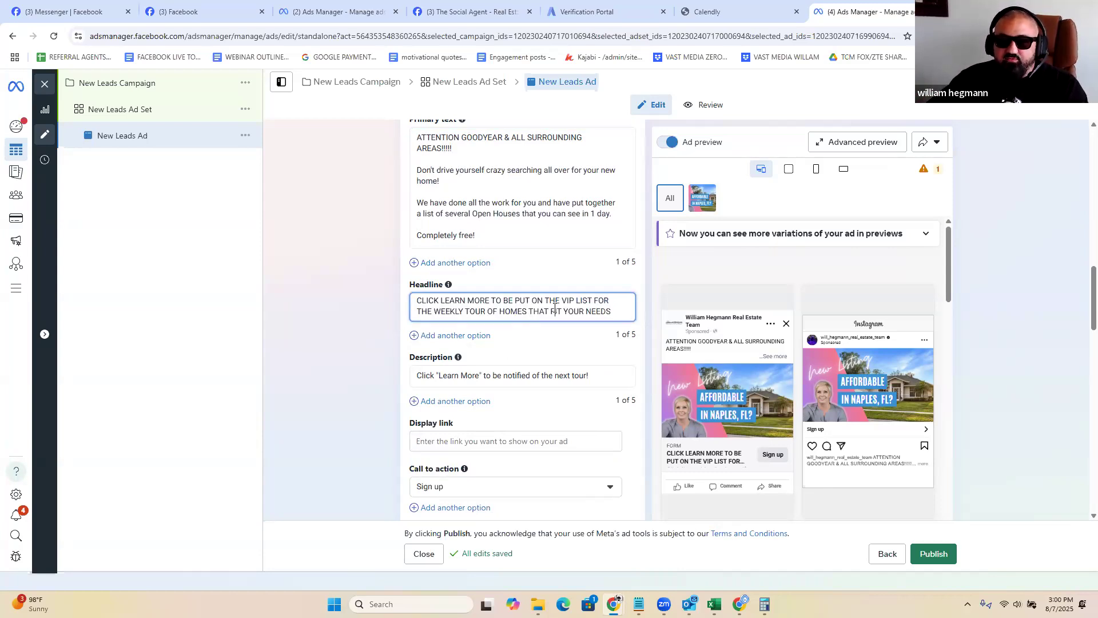
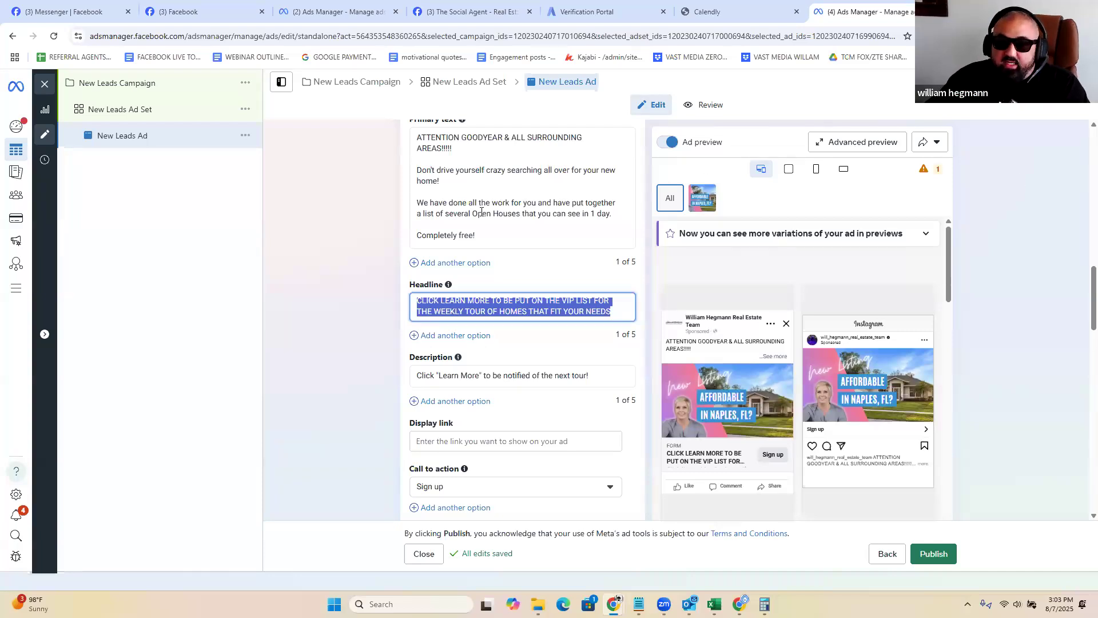
pyautogui.scroll(3, 372, 277)
pyautogui.scroll(2, 372, 277)
pyautogui.scroll(-1, 368, 278)
pyautogui.scroll(1, 369, 278)
pyautogui.moveTo(604, 229); pyautogui.dragTo(638, 231)
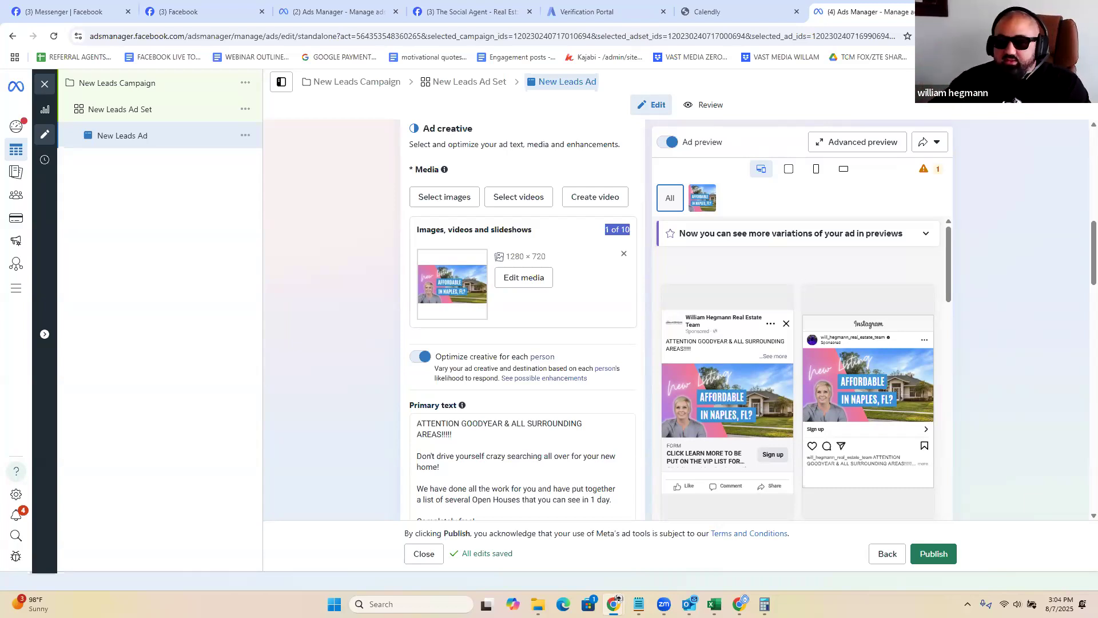
# Step: Leave the display link empty and set the ad's call to action to Learn more
pyautogui.scroll(-5, 524, 317)
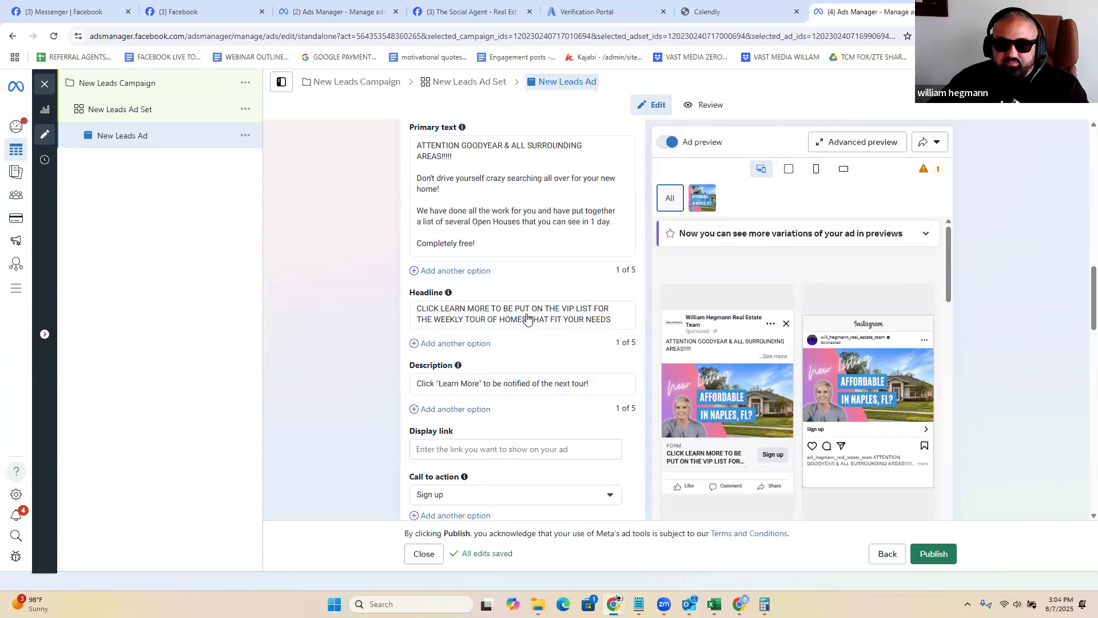
pyautogui.scroll(-2, 527, 317)
pyautogui.click(541, 326)
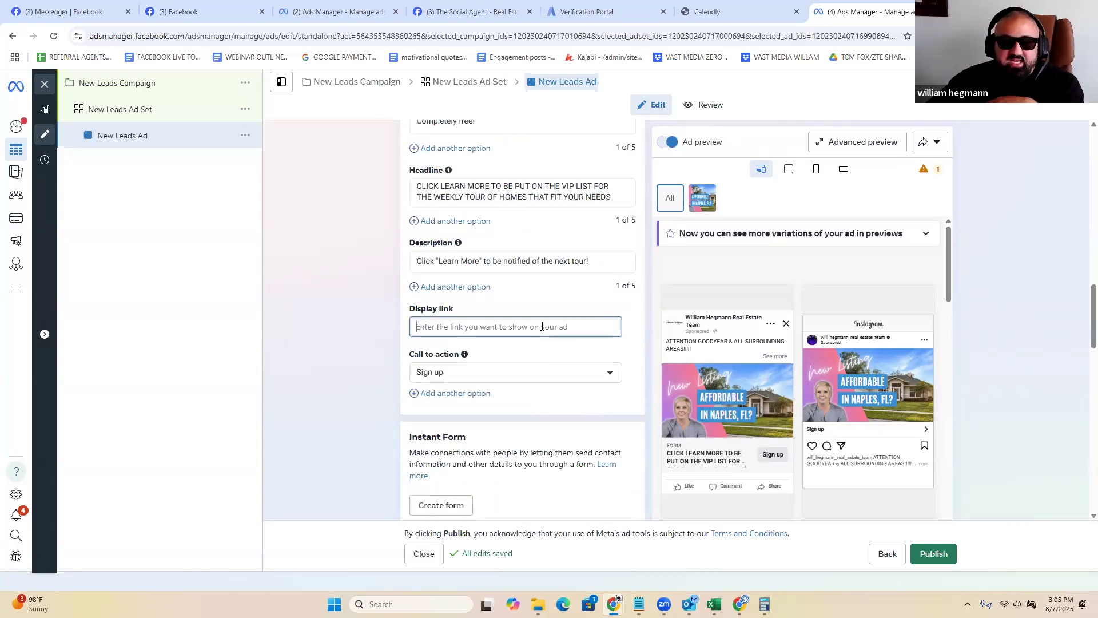
pyautogui.click(519, 372)
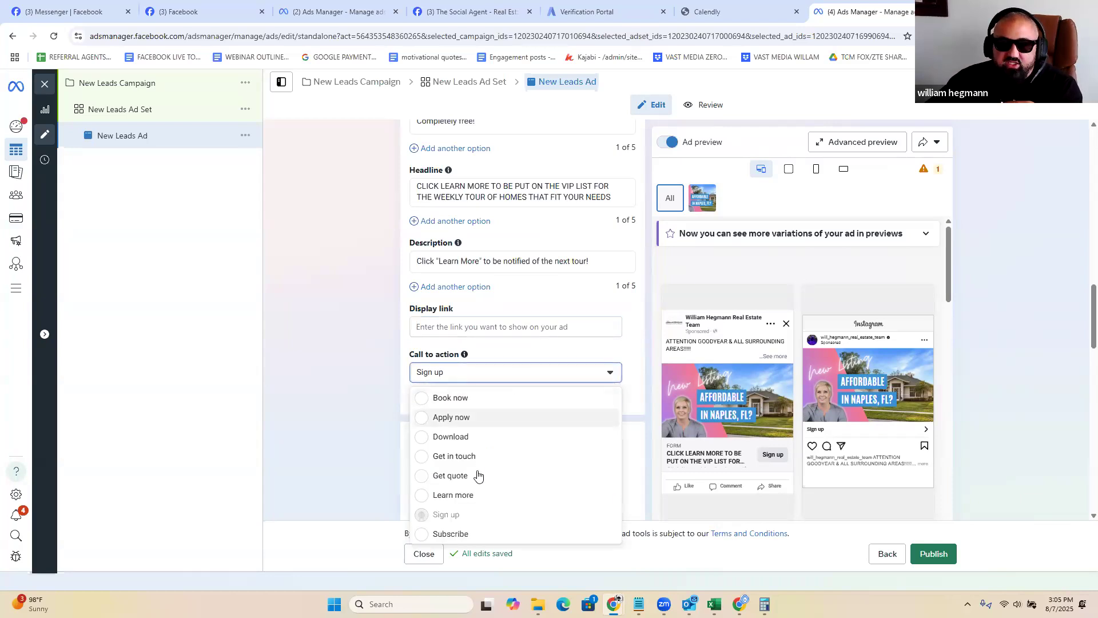
pyautogui.click(475, 495)
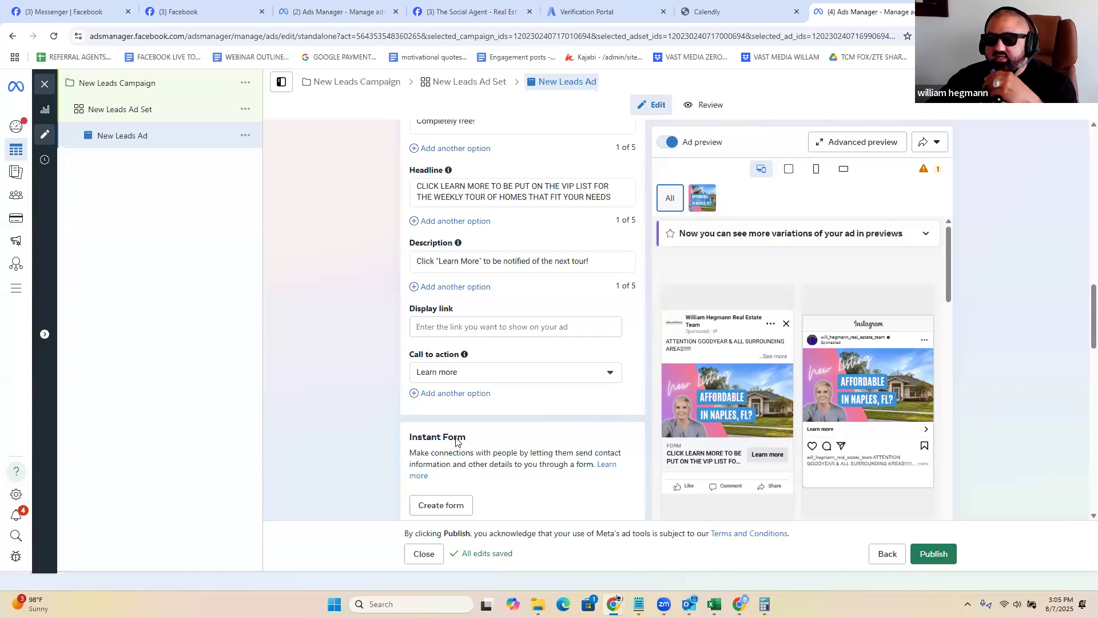
# Step: Duplicate the LIST OF HOMES FINAL-copy instant form
pyautogui.scroll(-3, 508, 388)
pyautogui.scroll(-2, 518, 374)
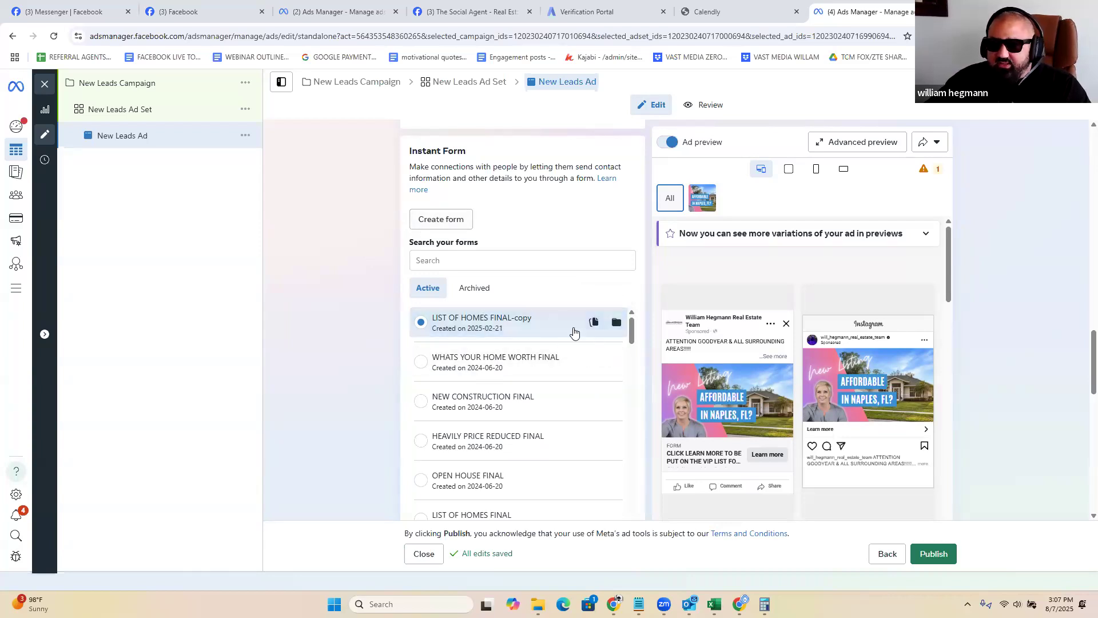
pyautogui.click(594, 323)
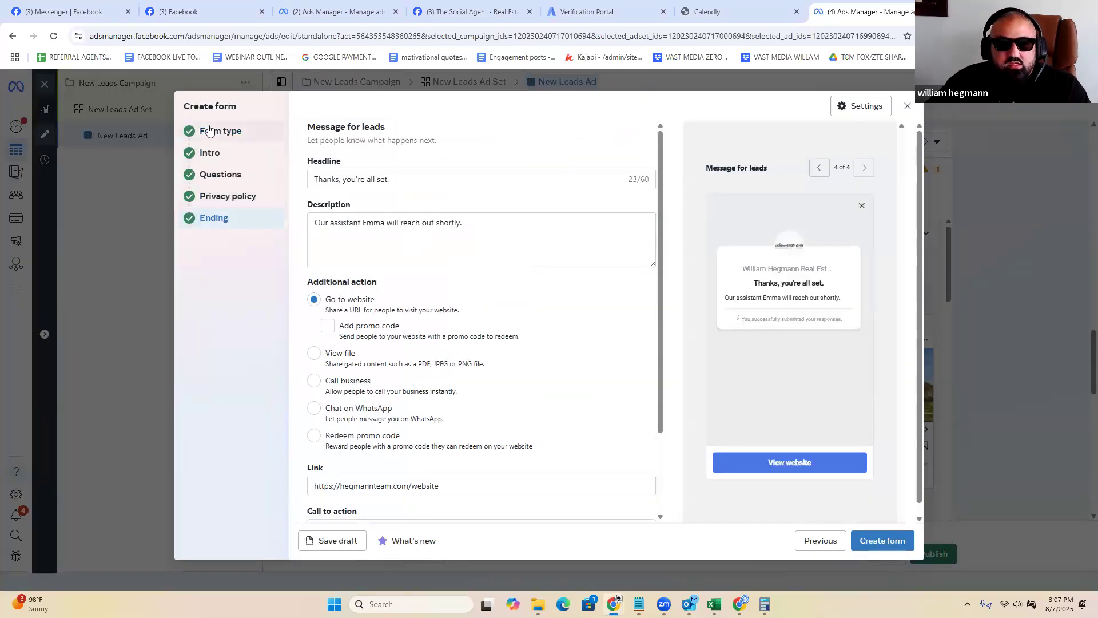
# Step: Rename the duplicated form to WEBINARTEST in its form type settings
pyautogui.click(231, 133)
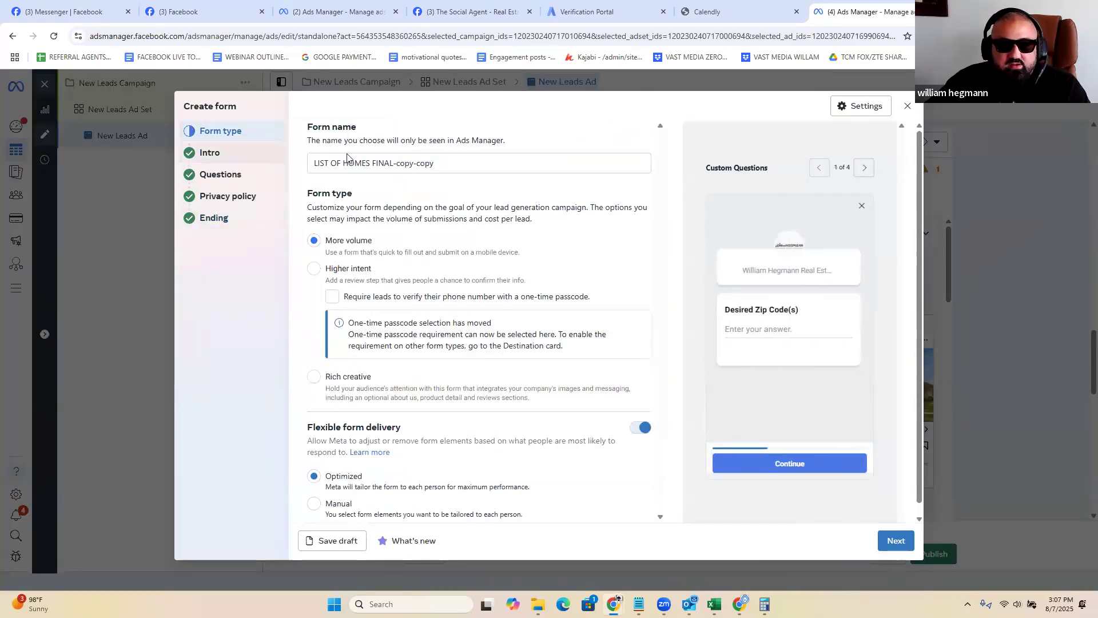
pyautogui.tripleClick(425, 163)
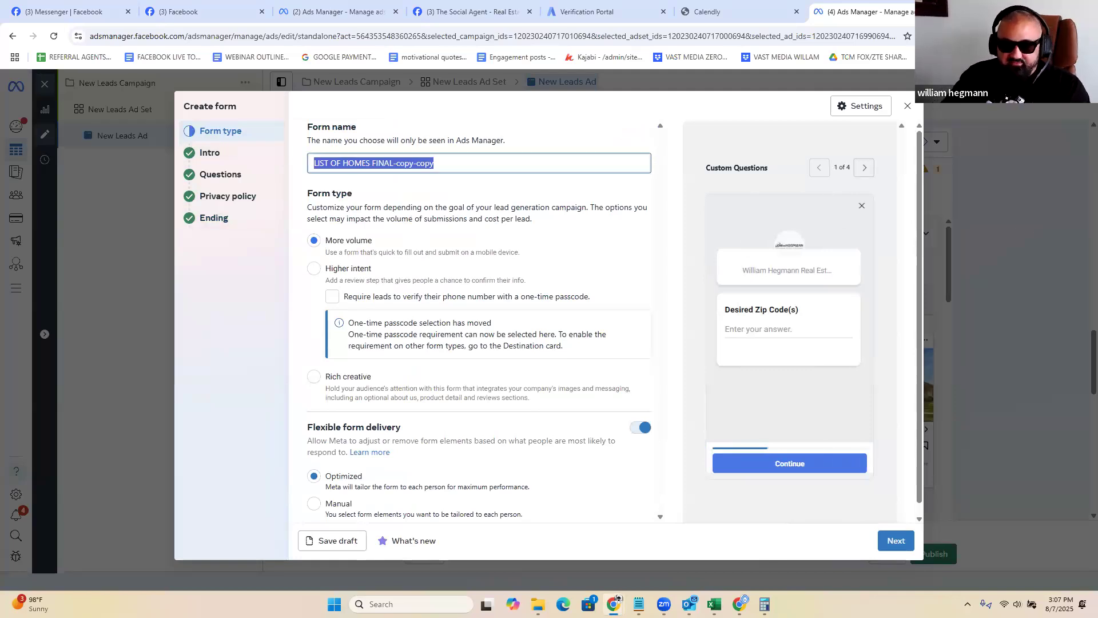
pyautogui.write('WEVINAR')
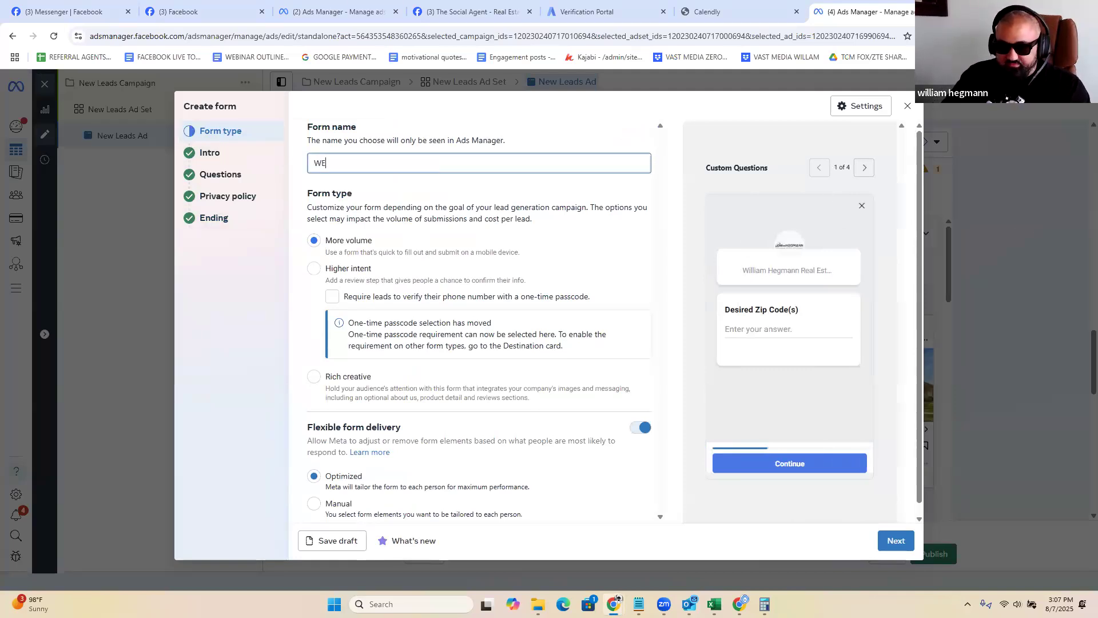
pyautogui.press('BackSpace')
pyautogui.press('BackSpace')
pyautogui.press('BackSpace')
pyautogui.press('BackSpace')
pyautogui.press('BackSpace')
pyautogui.press('BackSpace')
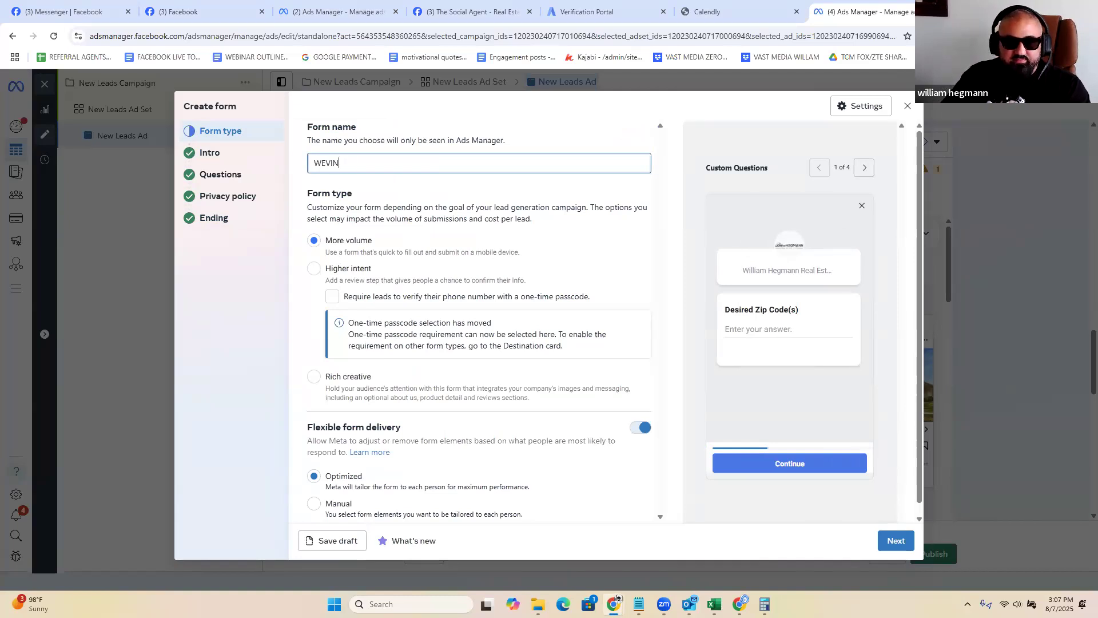
pyautogui.write('BINARTEST')
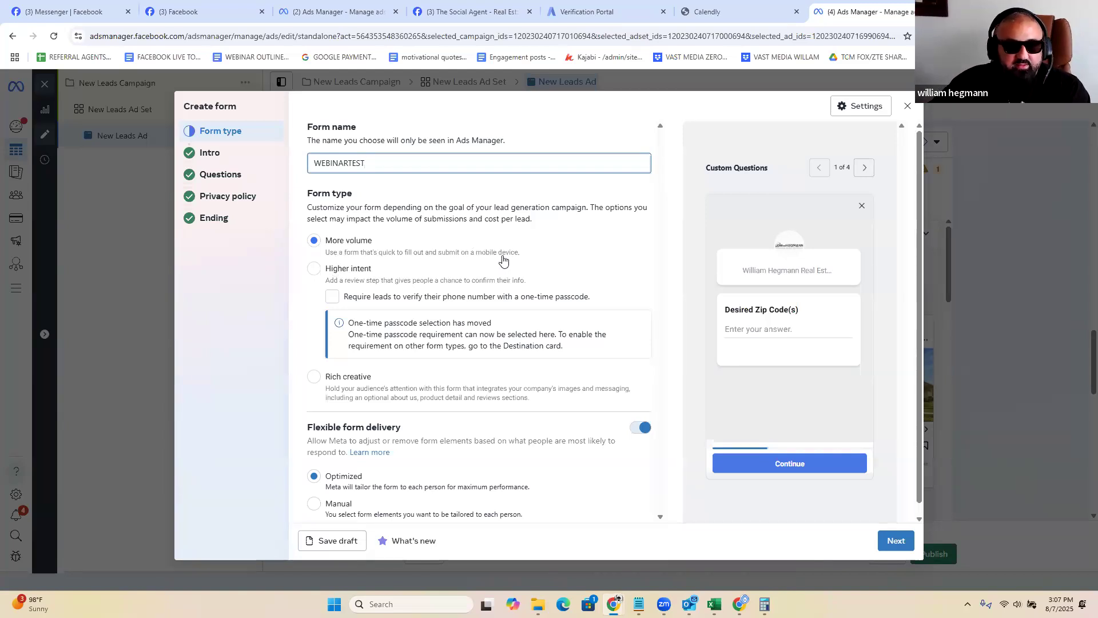
pyautogui.scroll(-1, 503, 262)
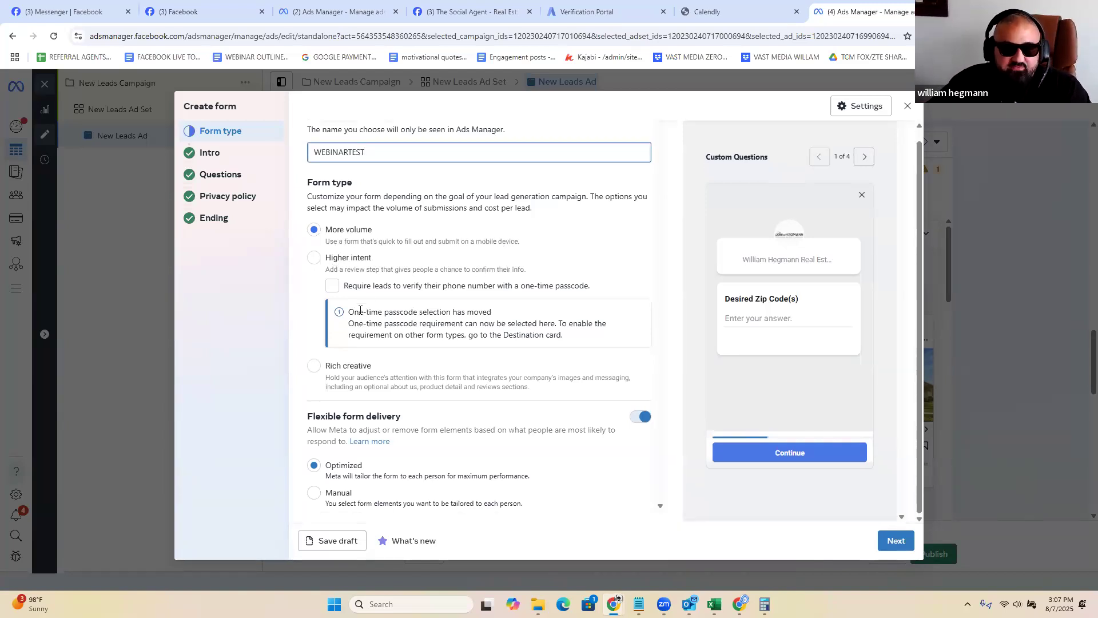
# Step: Set the form type to Higher intent without one-time passcode verification, and continue to the intro settings
pyautogui.moveTo(349, 308); pyautogui.dragTo(597, 338)
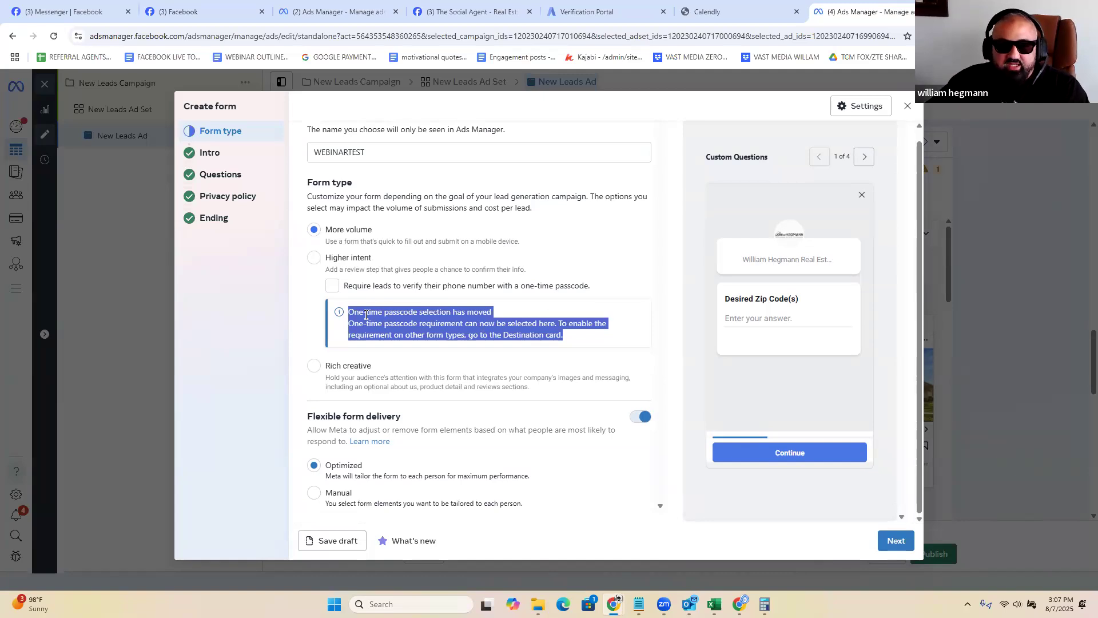
pyautogui.click(600, 290)
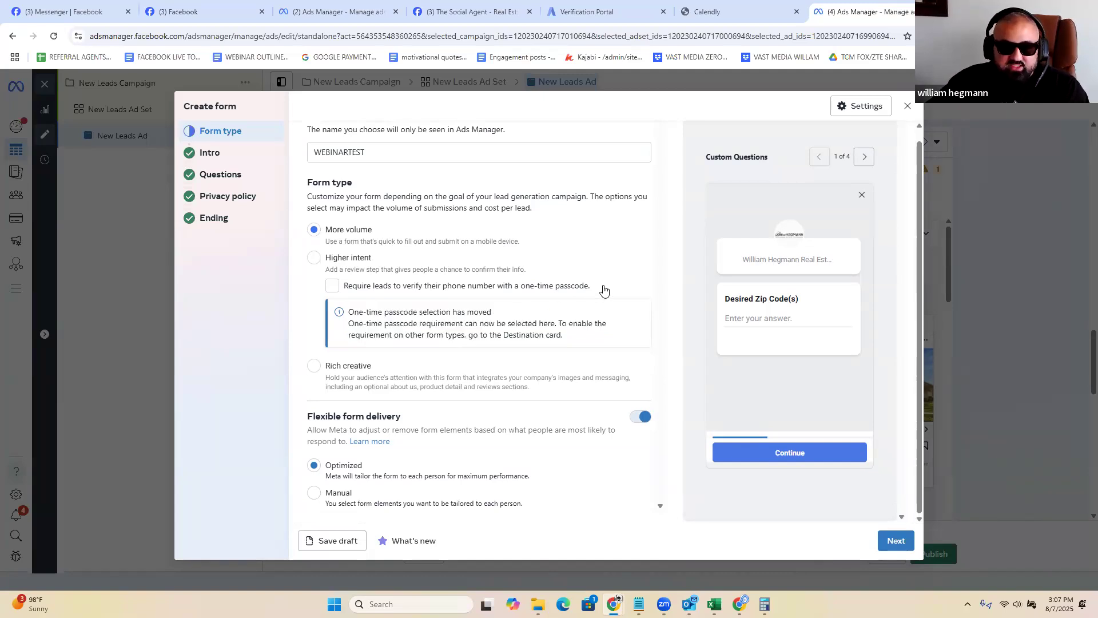
pyautogui.click(332, 285)
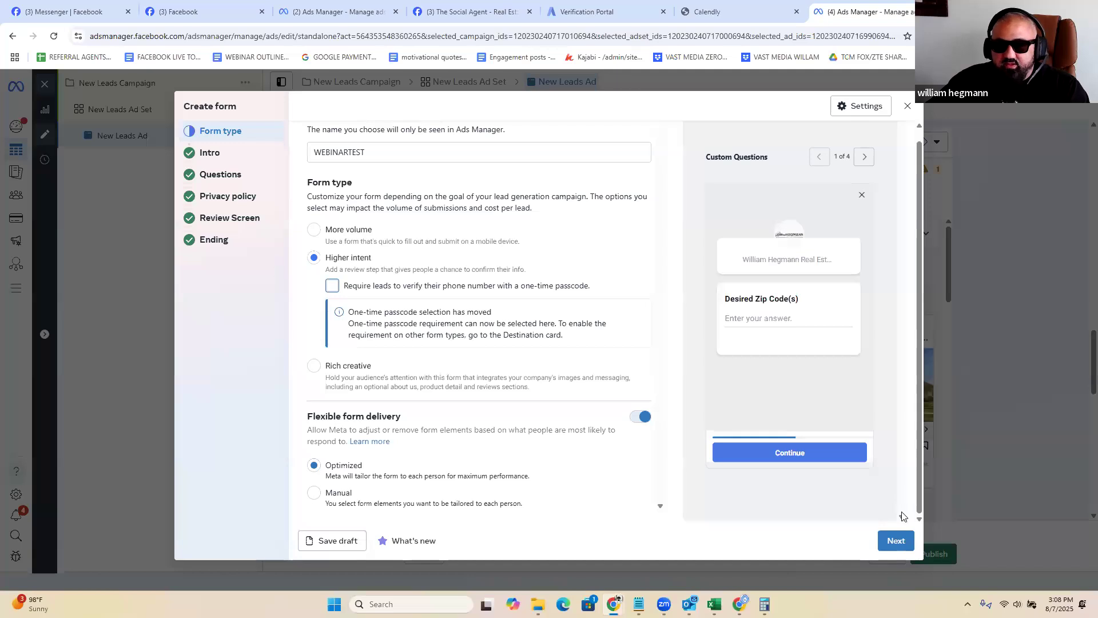
pyautogui.click(896, 542)
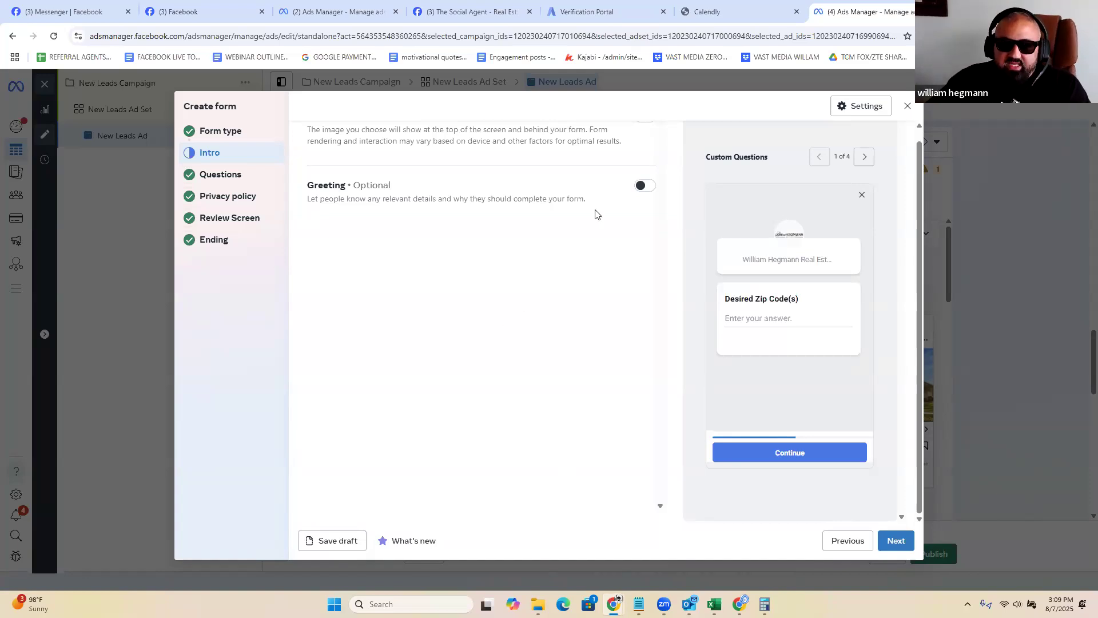
# Step: Try out the optional greeting in the form's intro, leaving it turned off
pyautogui.click(640, 186)
pyautogui.click(642, 185)
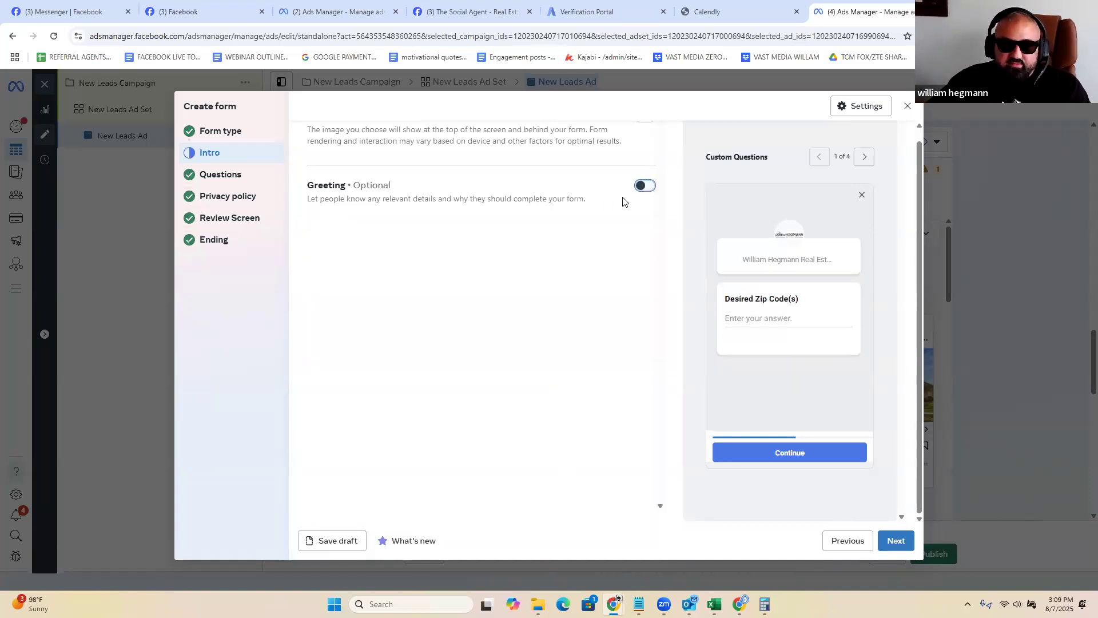
pyautogui.click(641, 186)
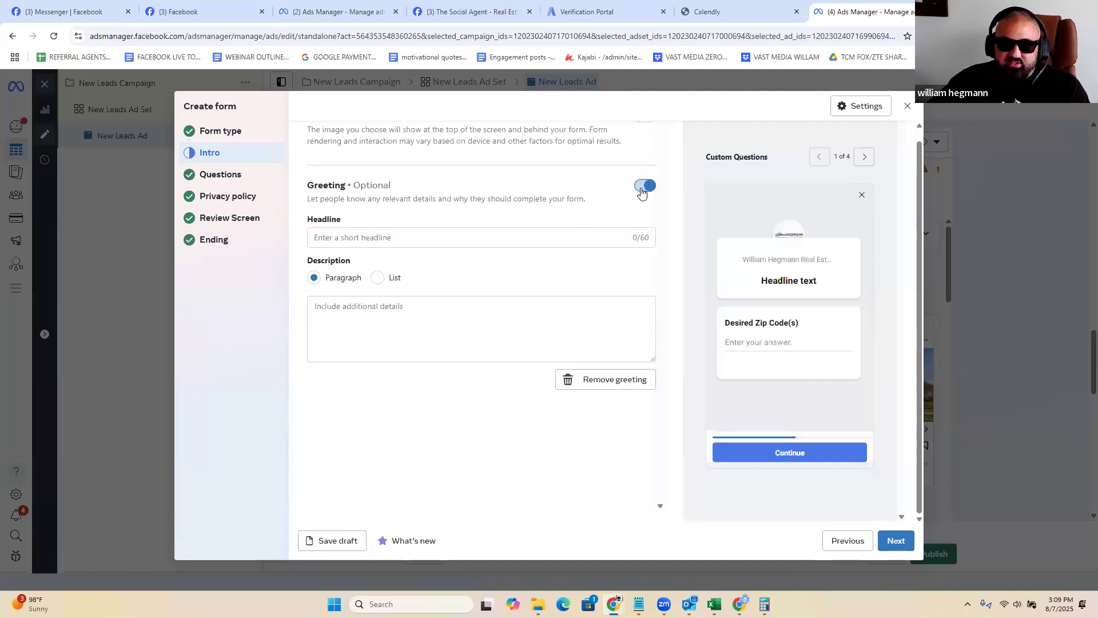
pyautogui.click(642, 192)
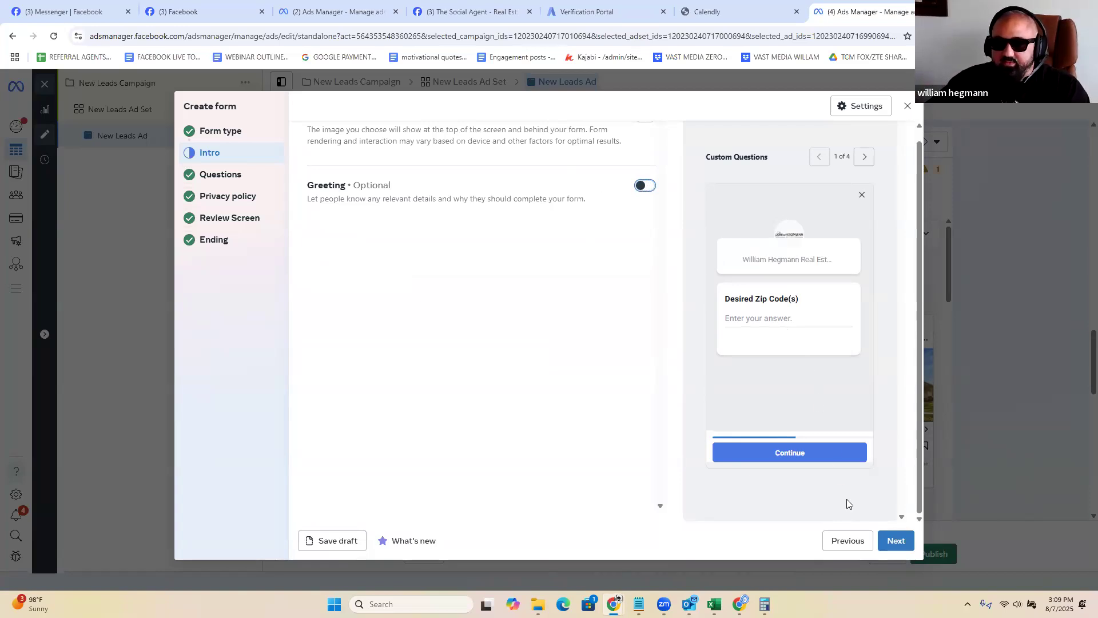
# Step: Delete the Desired Zip Code(s) question from the form and dismiss the tip about optional questions
pyautogui.click(893, 540)
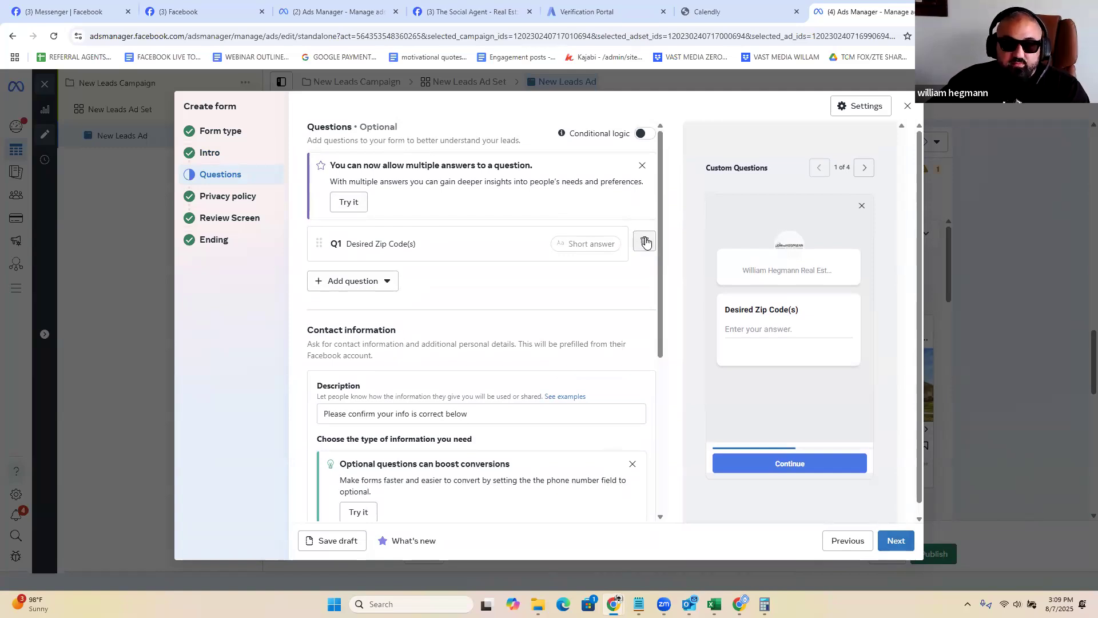
pyautogui.click(645, 242)
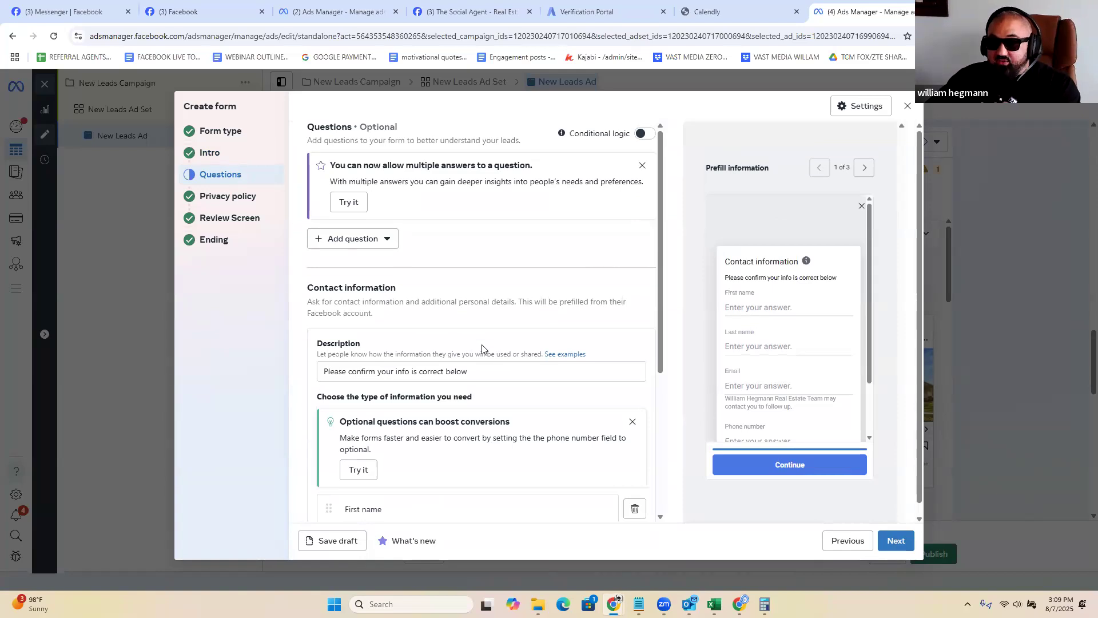
pyautogui.scroll(-2, 482, 348)
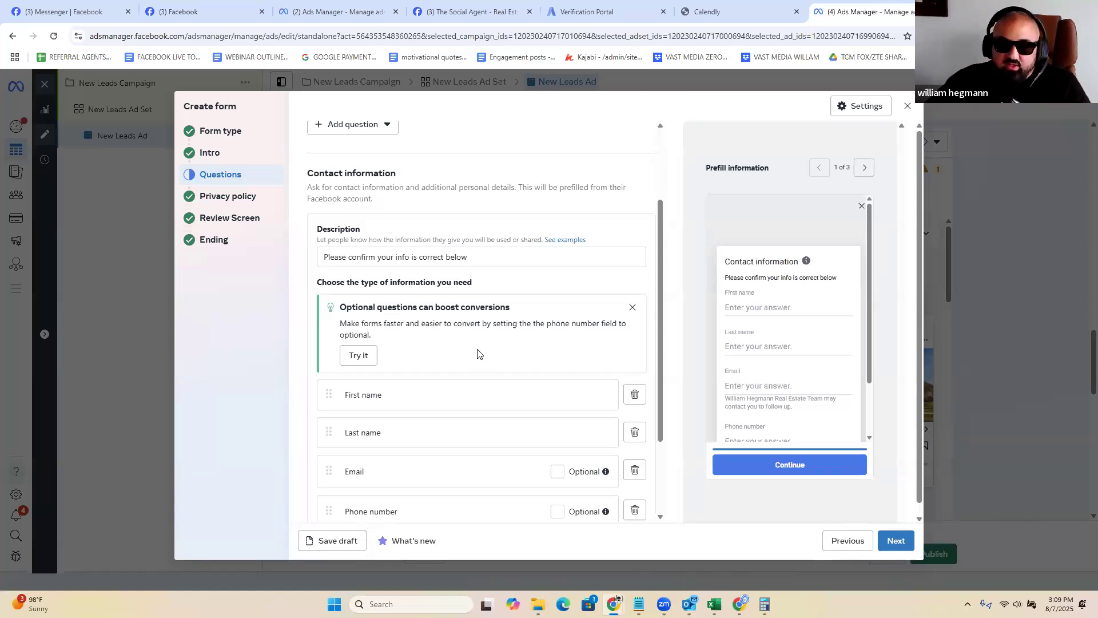
pyautogui.click(633, 308)
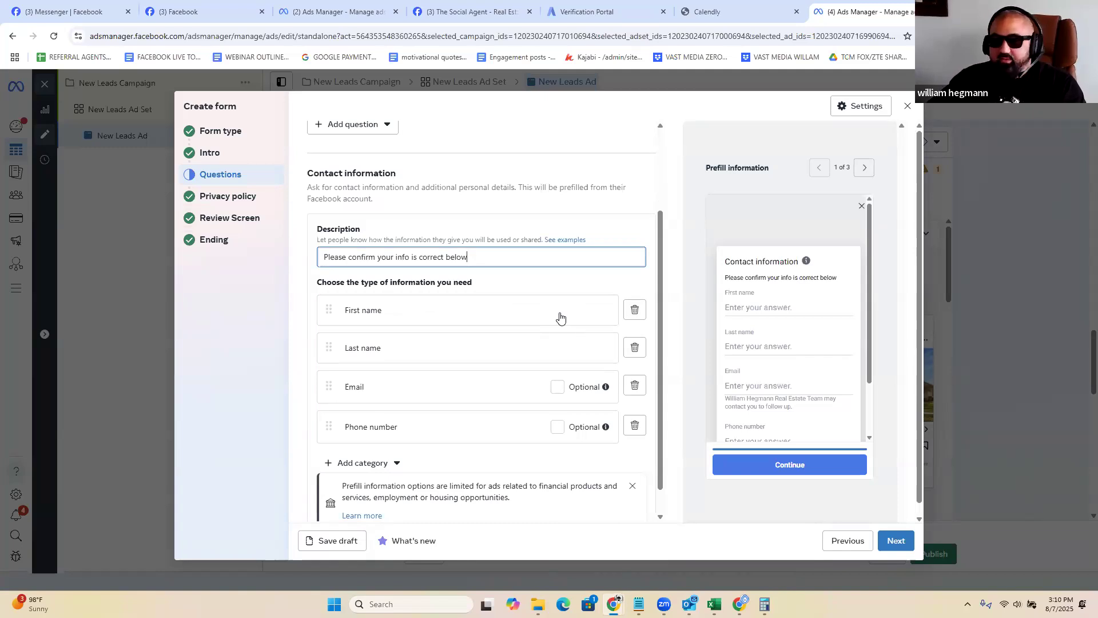
# Step: Remove the First name, Last name and Email fields from the form's contact information, keeping only Phone number
pyautogui.scroll(-1, 560, 317)
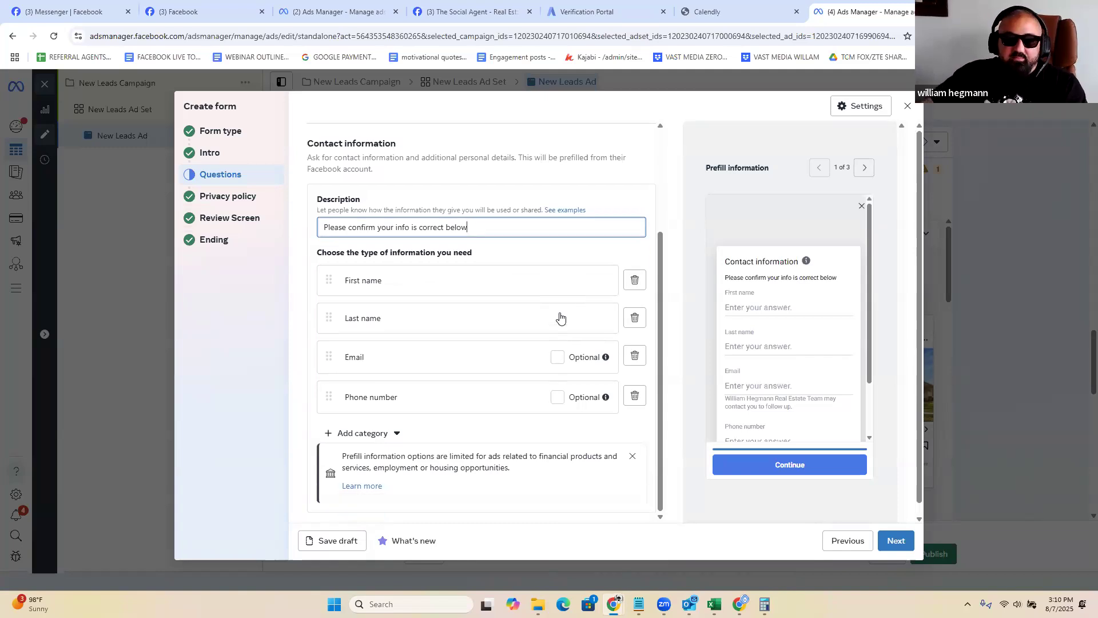
pyautogui.click(635, 281)
pyautogui.click(634, 317)
pyautogui.click(634, 355)
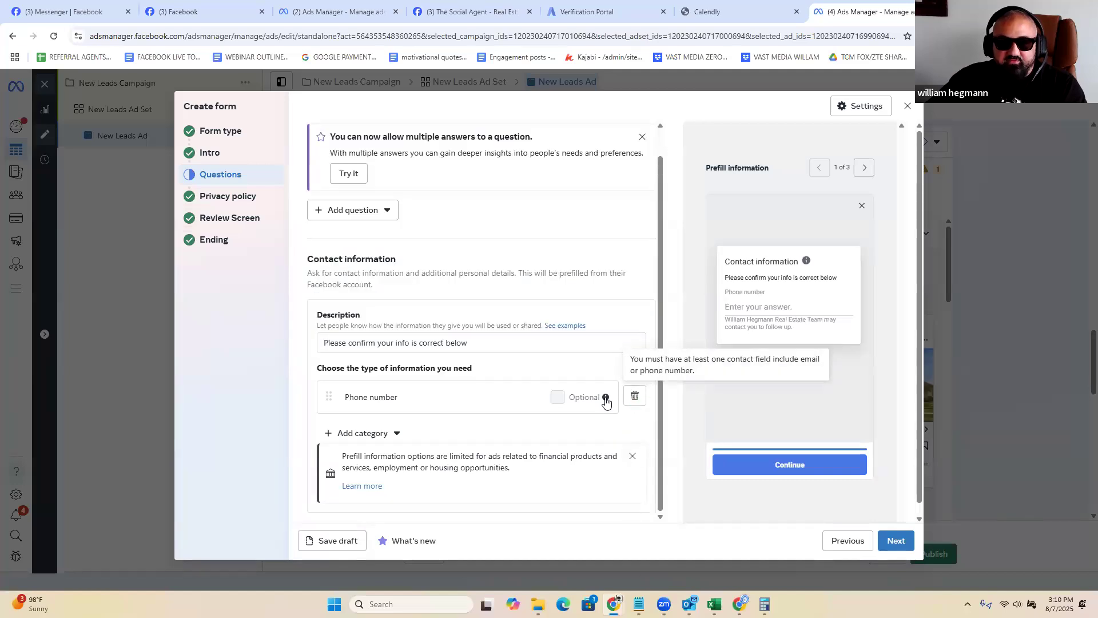
pyautogui.scroll(-1, 441, 343)
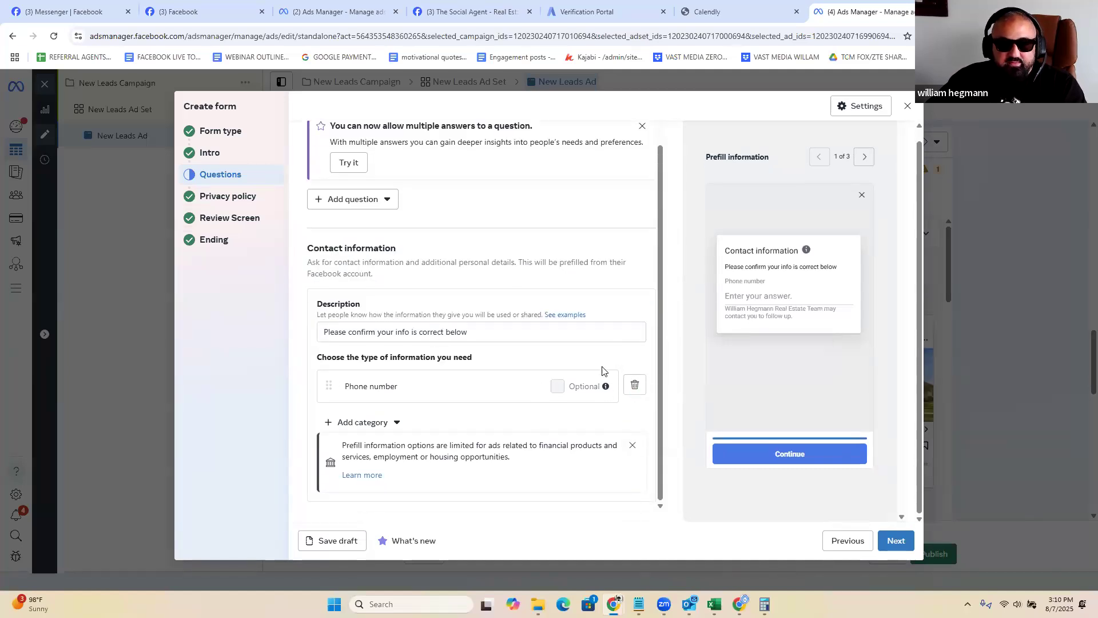
# Step: Add First name, Last name and Email fields below Phone number in the form's contact information
pyautogui.click(371, 425)
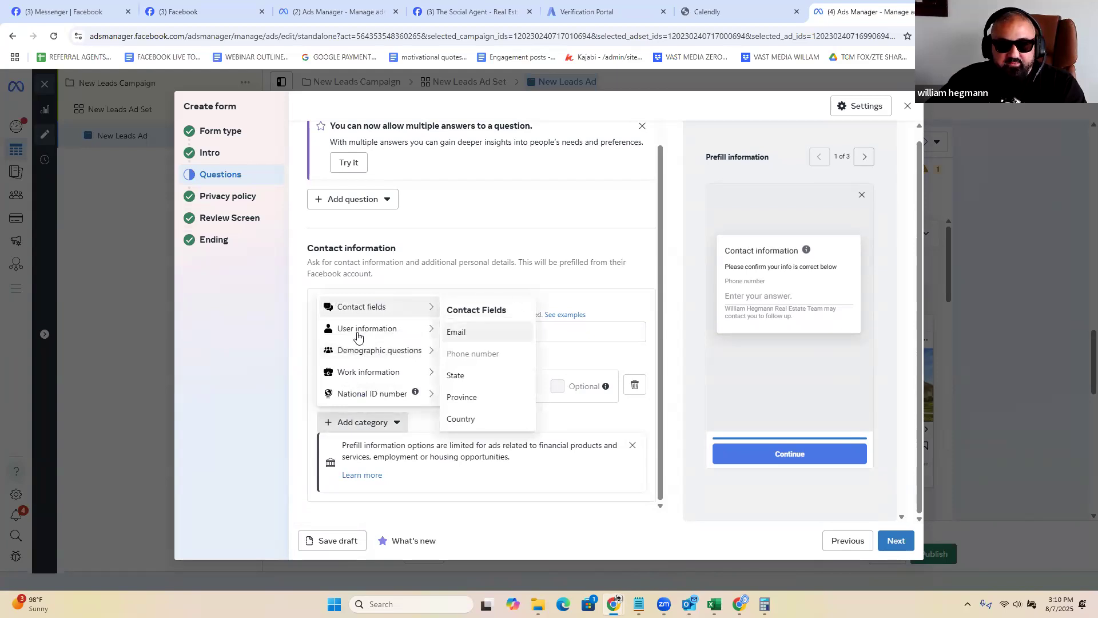
pyautogui.moveTo(357, 331)
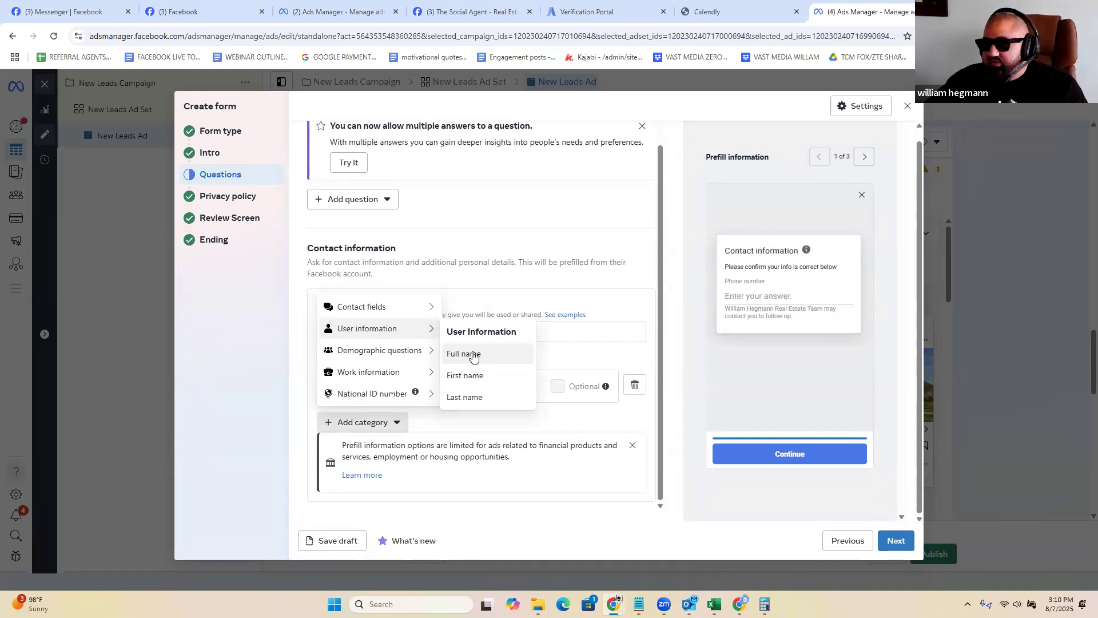
pyautogui.click(466, 375)
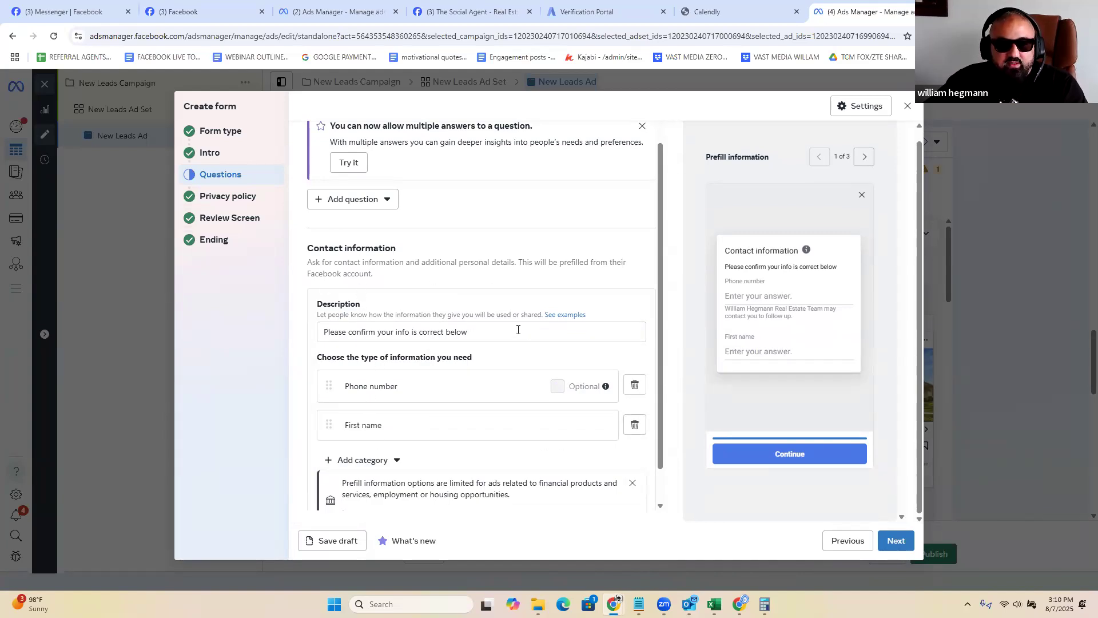
pyautogui.scroll(-1, 517, 326)
pyautogui.click(379, 422)
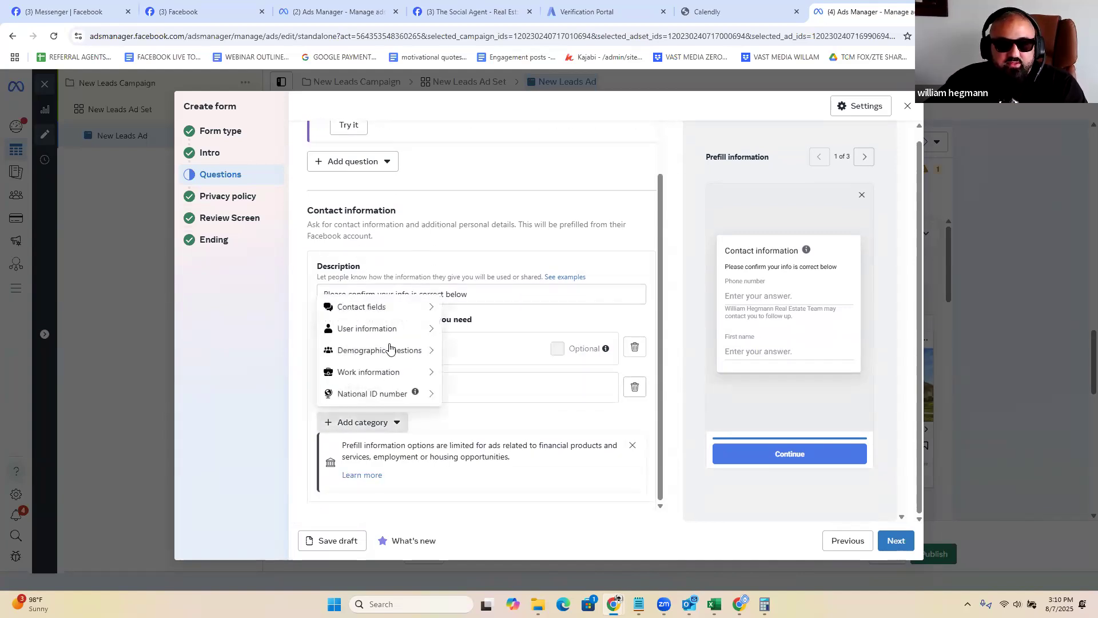
pyautogui.moveTo(412, 329)
pyautogui.click(475, 399)
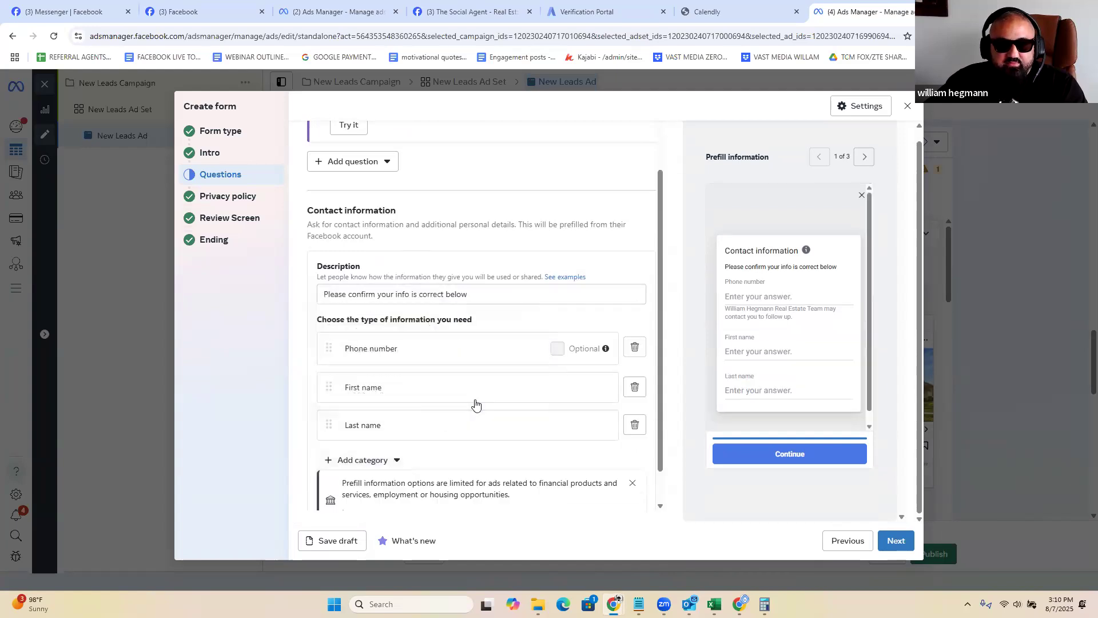
pyautogui.click(362, 460)
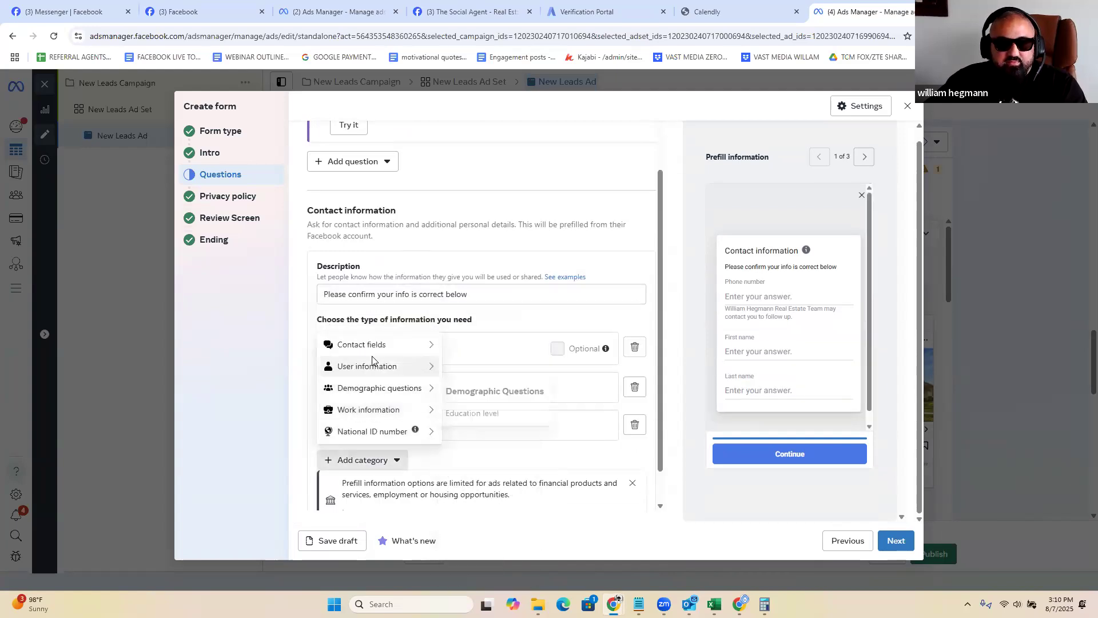
pyautogui.click(462, 371)
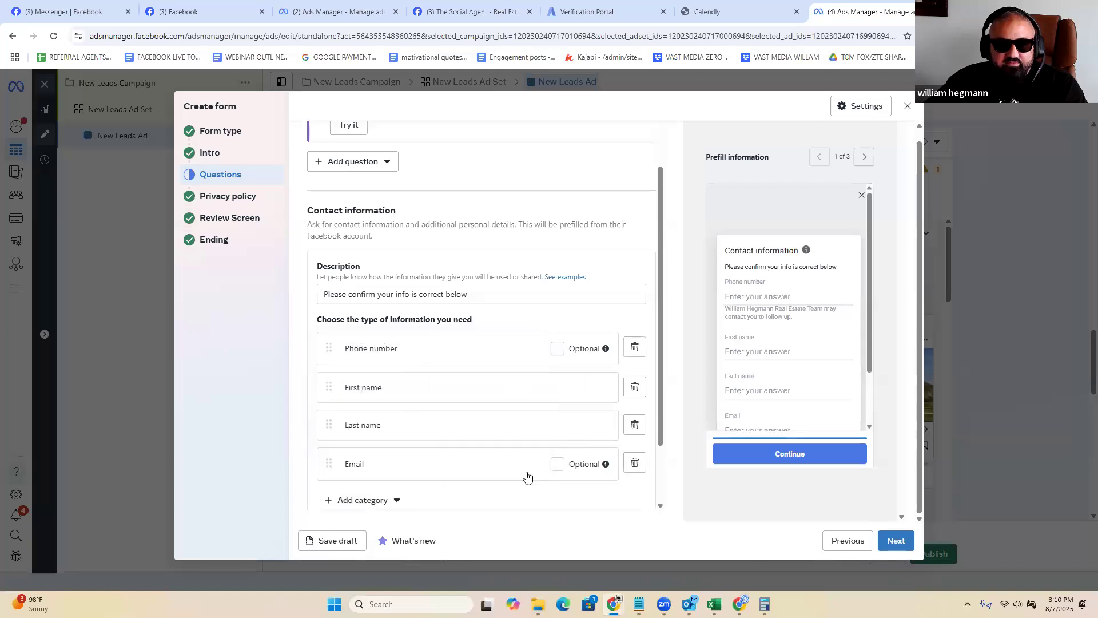
# Step: Try the Optional setting on the Phone number and Email fields, leaving both fields required
pyautogui.click(558, 349)
pyautogui.click(557, 348)
pyautogui.click(558, 463)
pyautogui.click(557, 464)
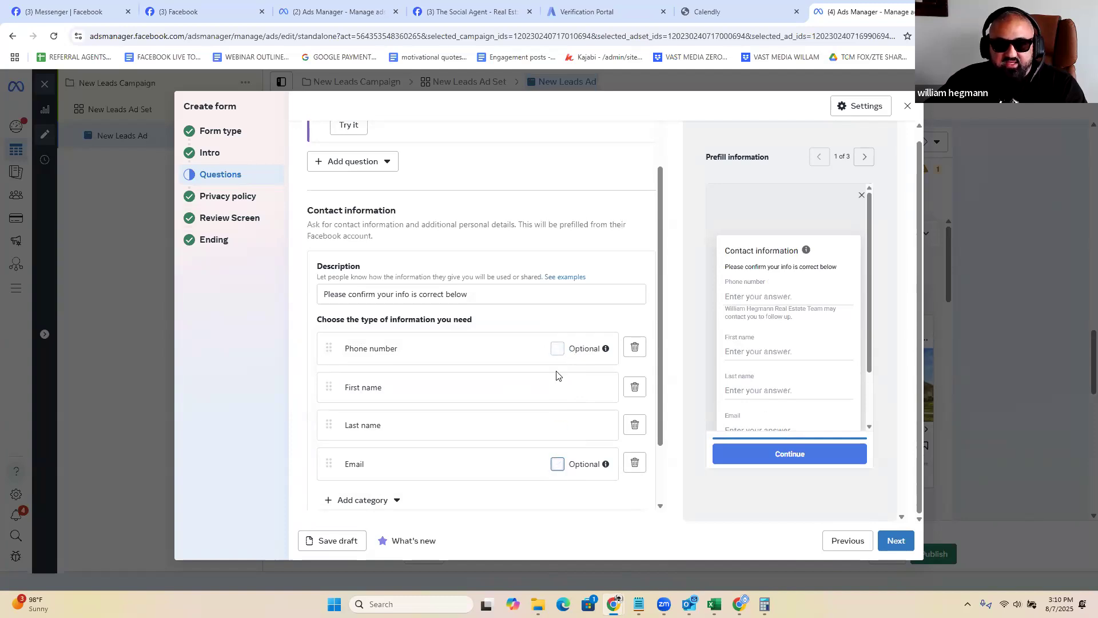
pyautogui.scroll(-2, 768, 385)
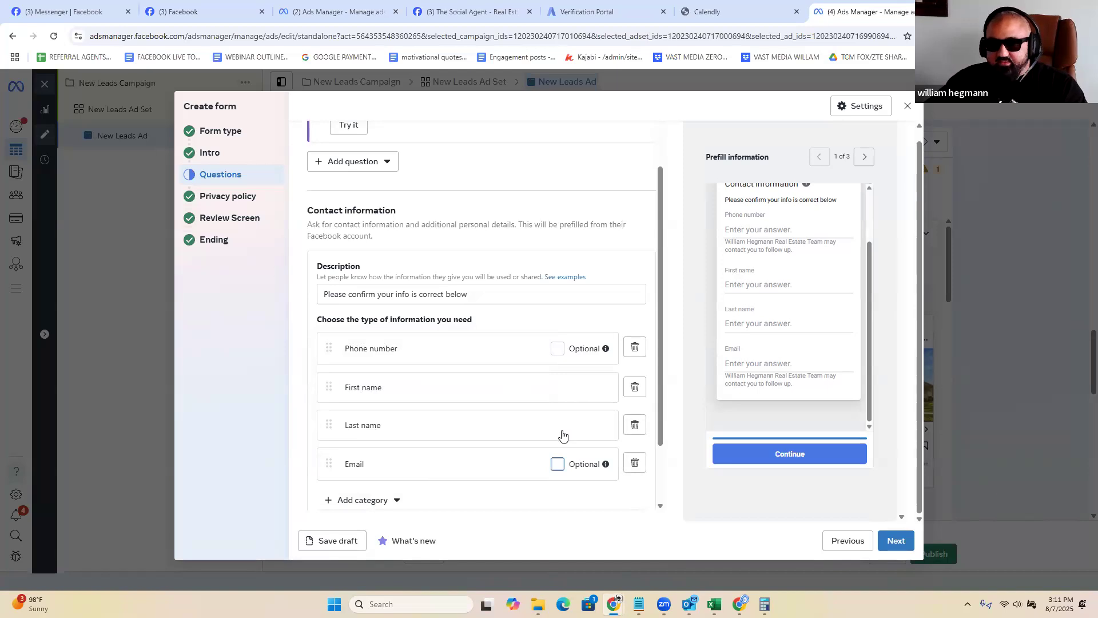
pyautogui.scroll(-1, 507, 417)
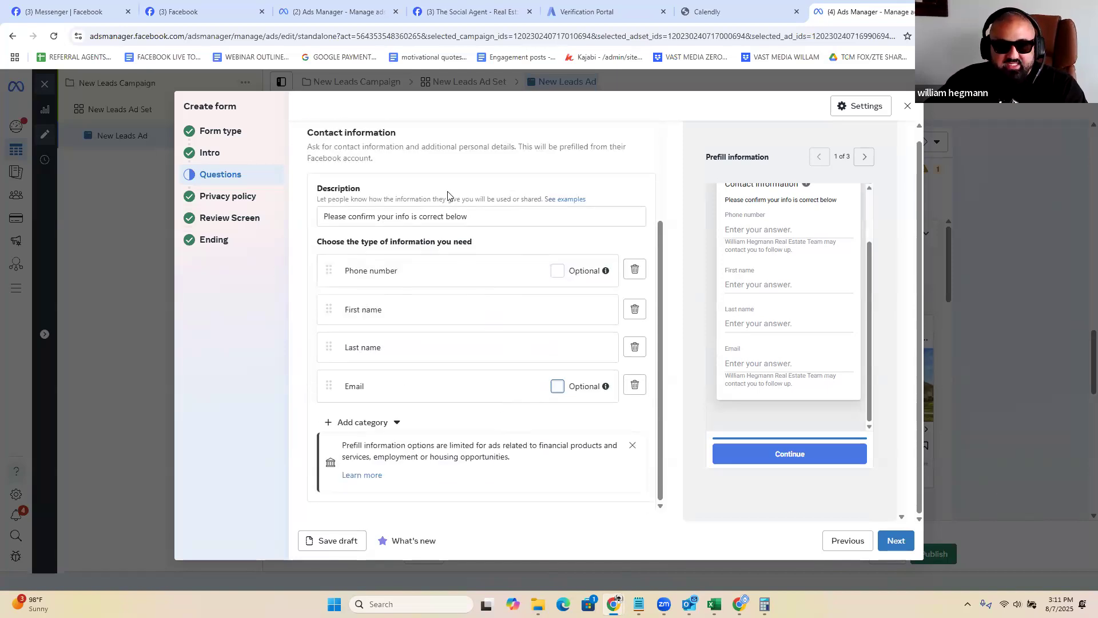
pyautogui.scroll(2, 365, 428)
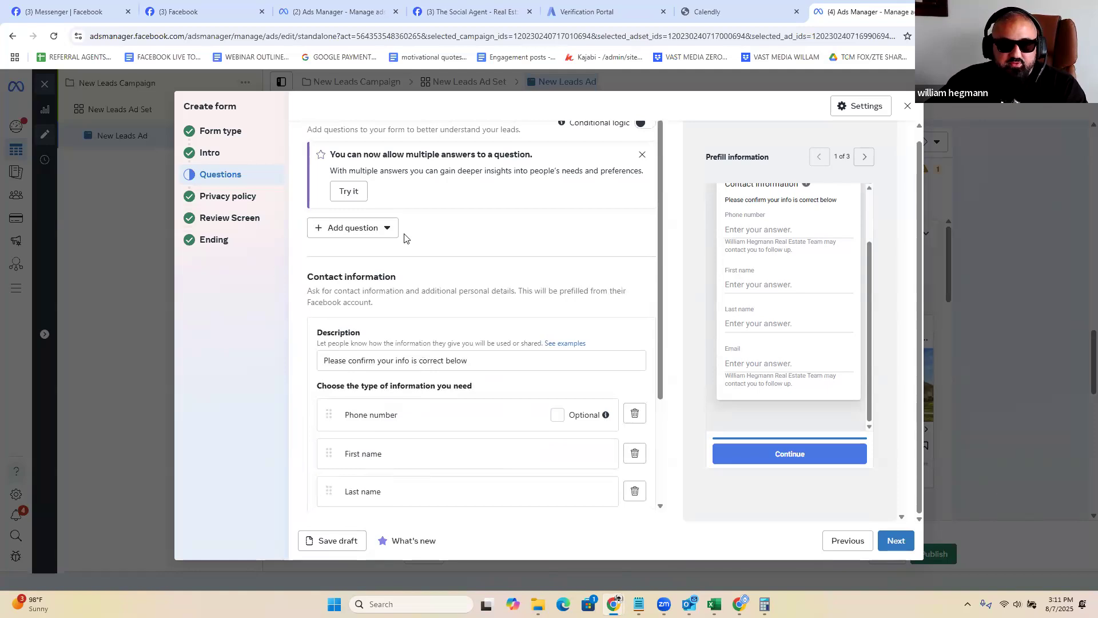
pyautogui.scroll(-2, 438, 344)
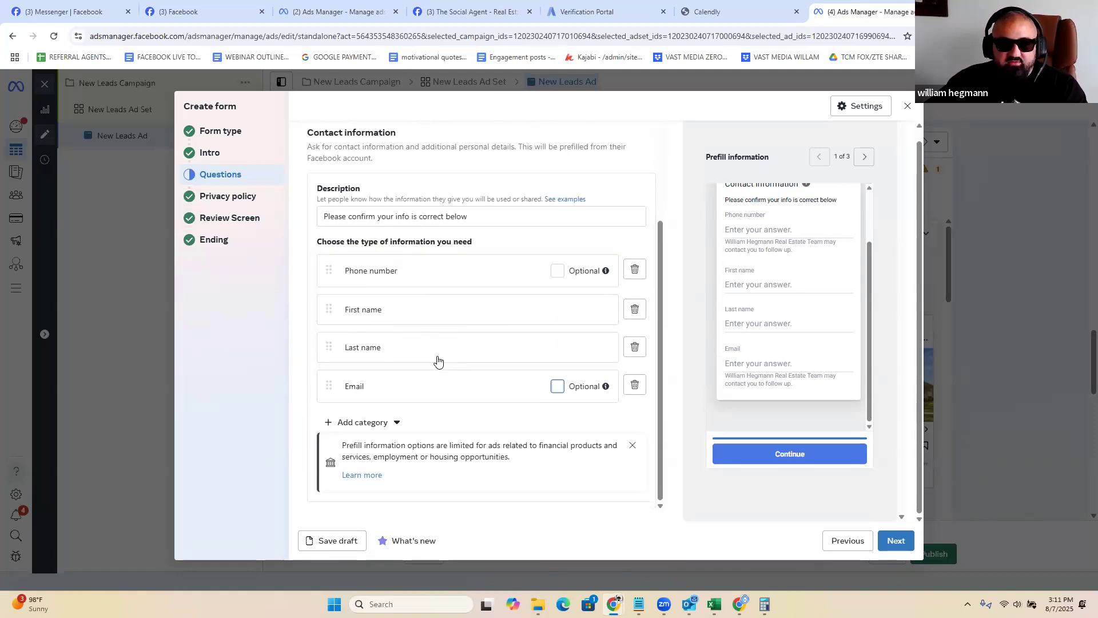
# Step: Continue to the form's privacy policy settings and check the policy link and its link text
pyautogui.click(897, 541)
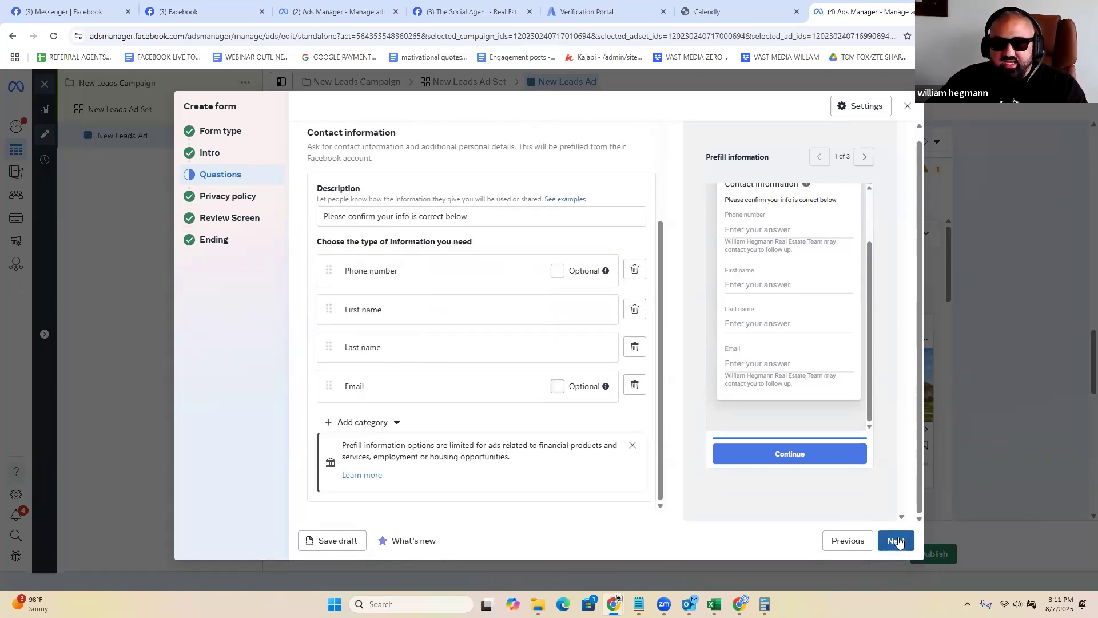
pyautogui.moveTo(511, 183); pyautogui.dragTo(404, 187)
pyautogui.moveTo(251, 180); pyautogui.dragTo(240, 181)
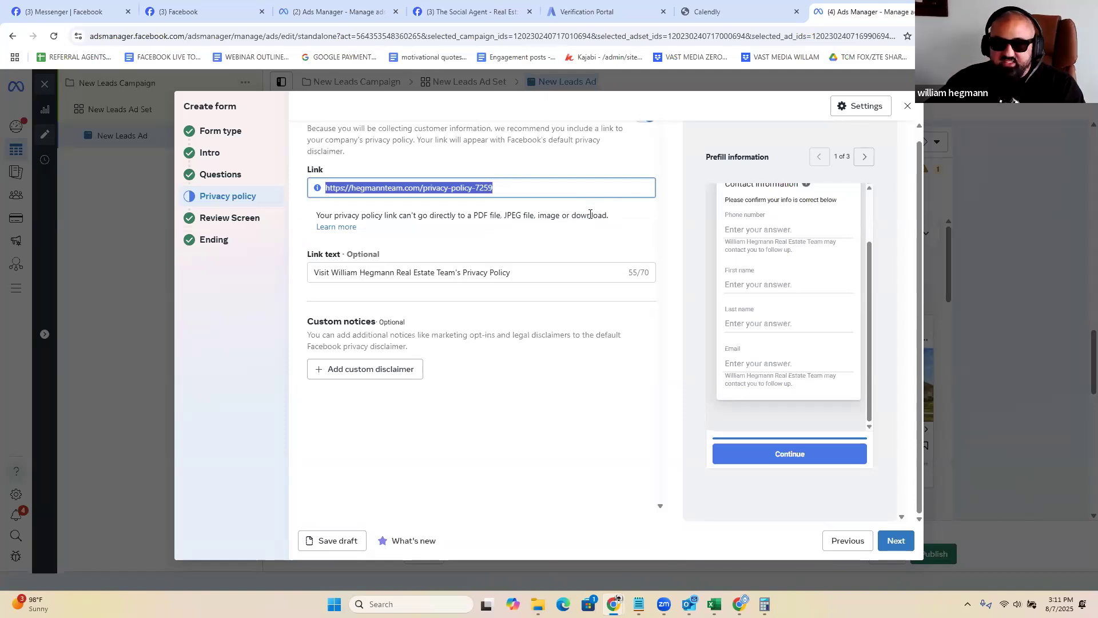
pyautogui.moveTo(509, 274); pyautogui.dragTo(545, 245)
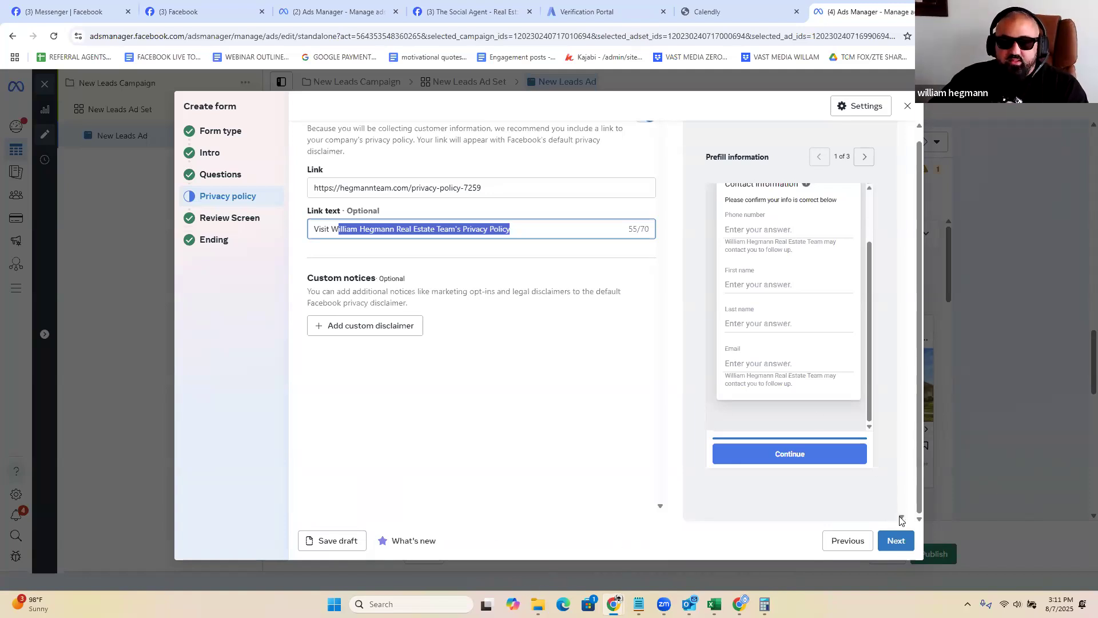
# Step: Continue to the review screen settings and examine the form preview's privacy review and lead message screens
pyautogui.click(896, 546)
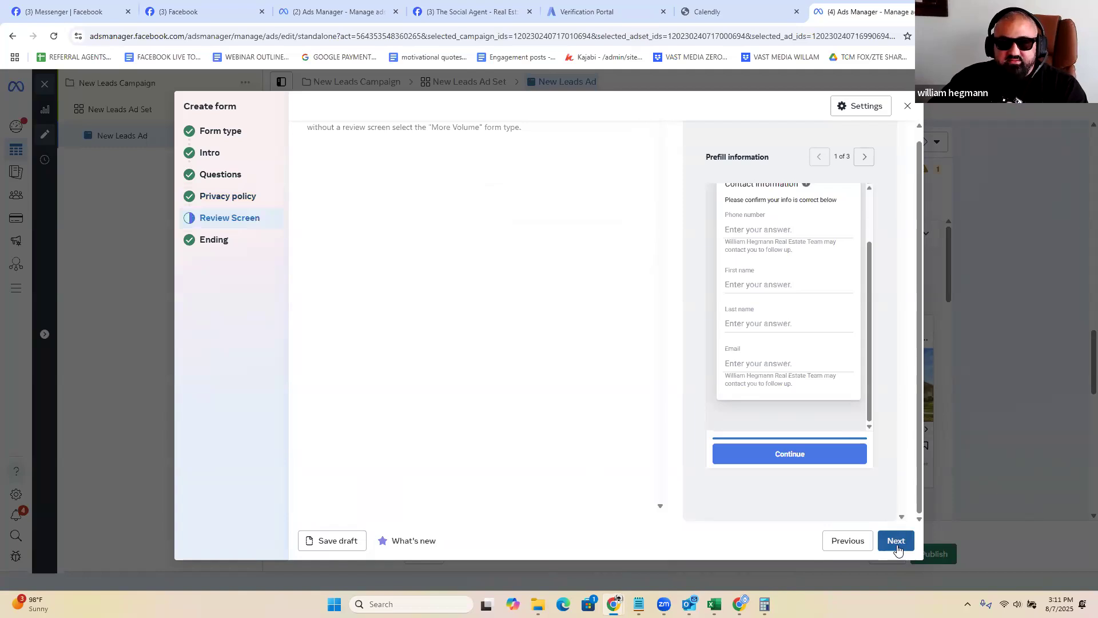
pyautogui.scroll(1, 458, 383)
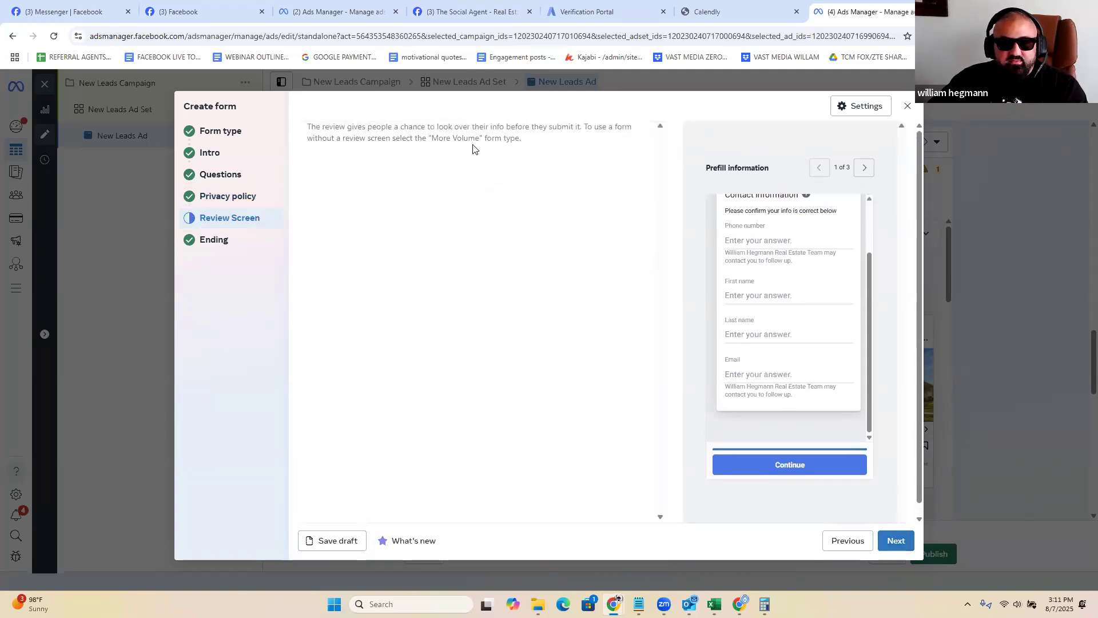
pyautogui.scroll(2, 748, 320)
pyautogui.scroll(-1, 755, 313)
pyautogui.scroll(1, 761, 297)
pyautogui.click(856, 173)
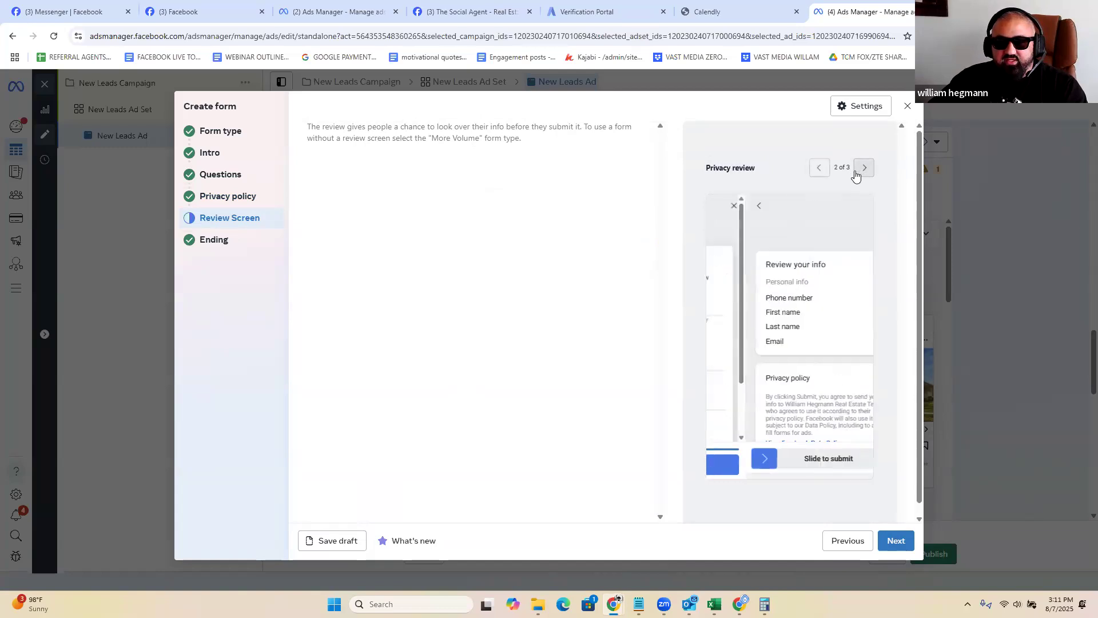
pyautogui.click(863, 168)
pyautogui.click(818, 167)
pyautogui.click(818, 167)
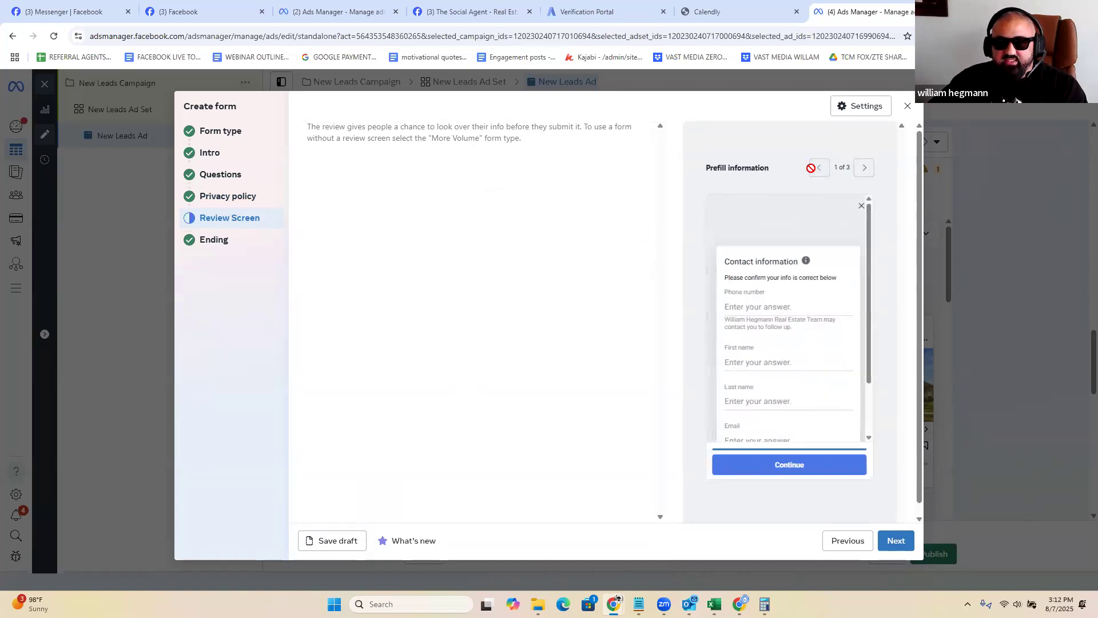
# Step: Continue to the form's ending settings and return the form preview to its Prefill information screen
pyautogui.click(893, 540)
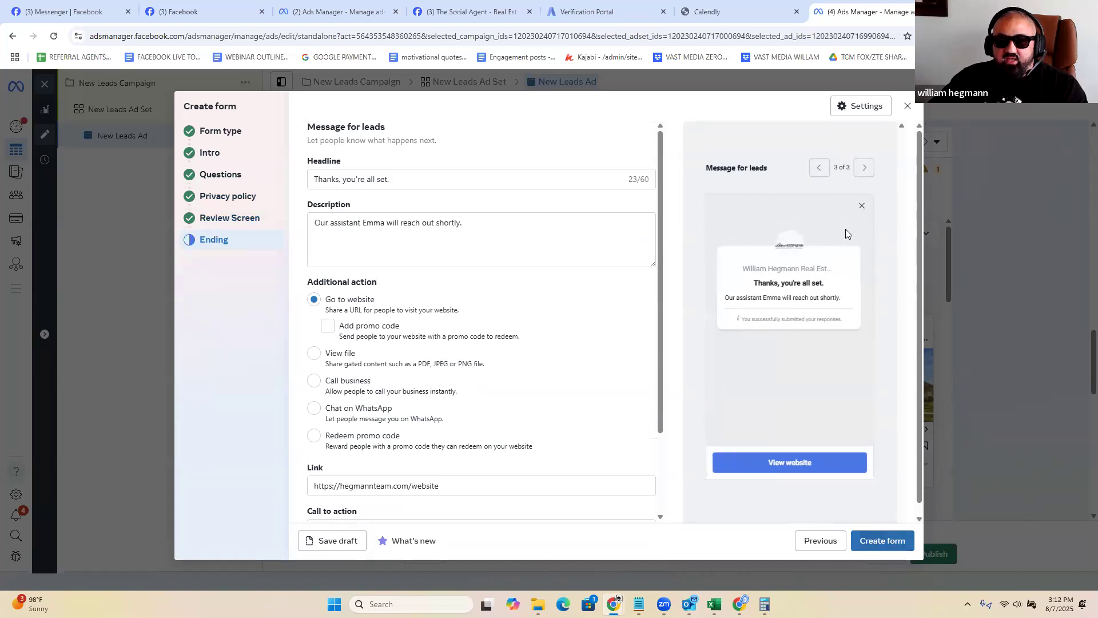
pyautogui.click(819, 167)
pyautogui.click(819, 167)
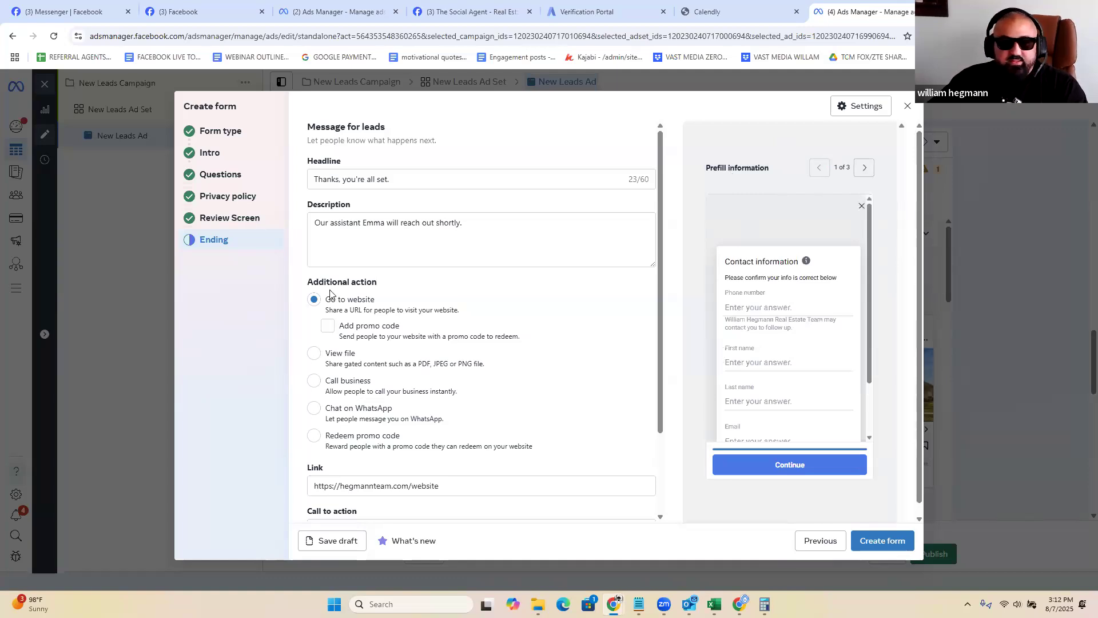
# Step: Check the headline and description of the message for leads in the form's ending settings
pyautogui.moveTo(421, 176); pyautogui.dragTo(303, 176)
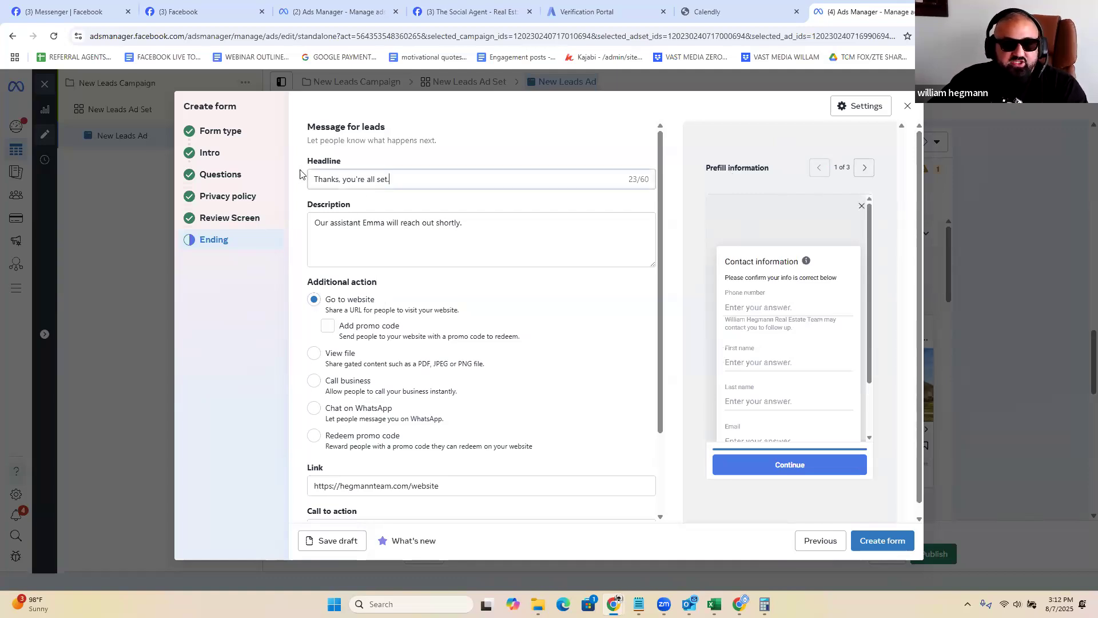
pyautogui.tripleClick(417, 225)
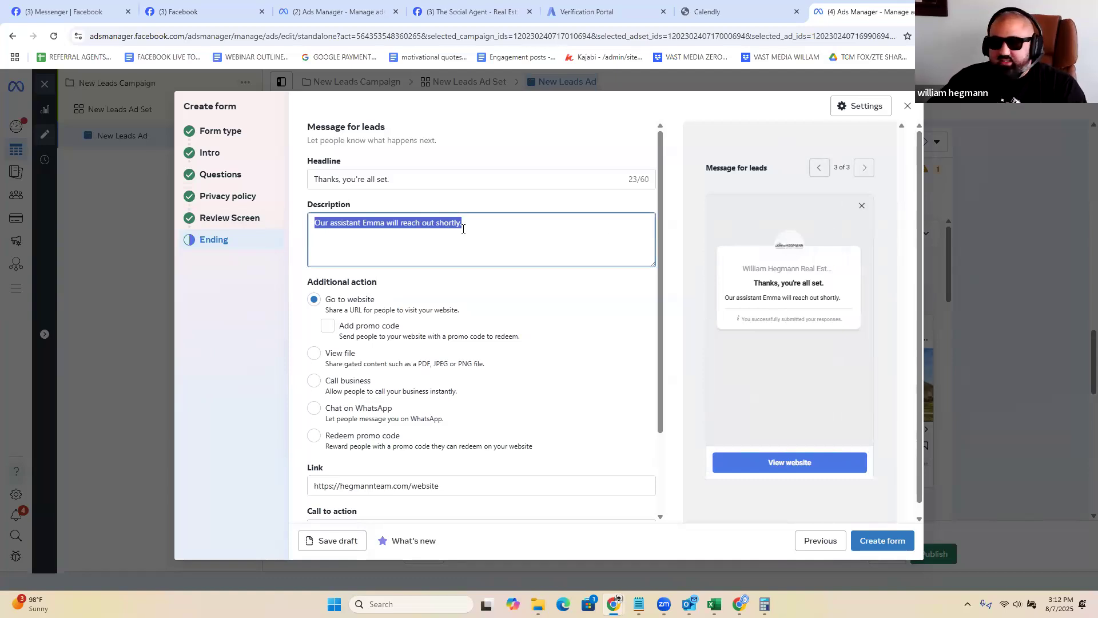
pyautogui.click(415, 245)
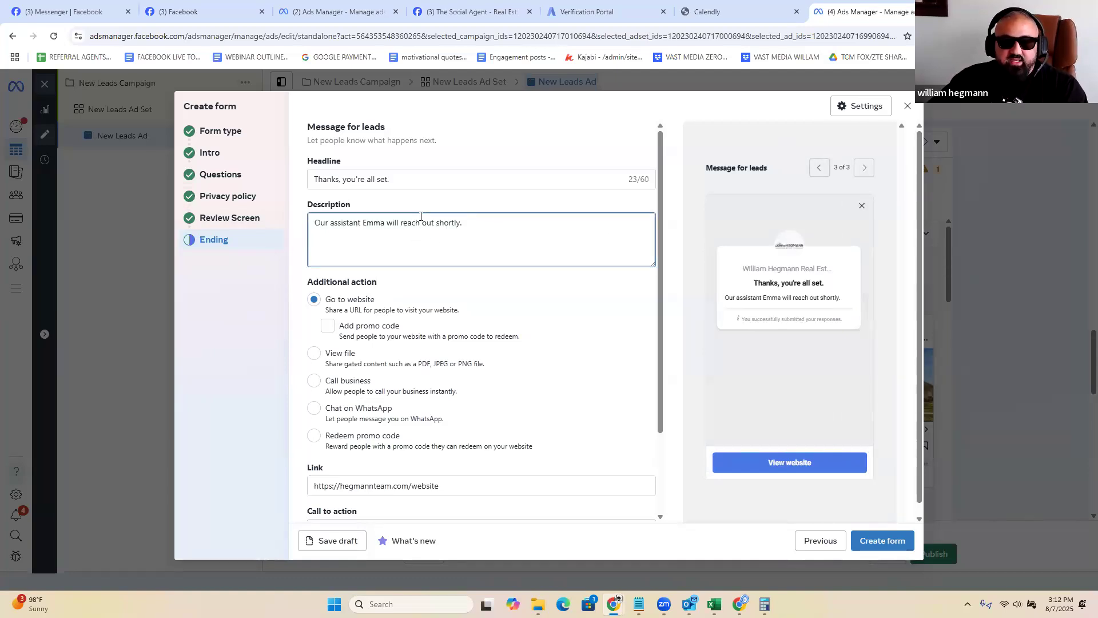
pyautogui.moveTo(420, 216); pyautogui.dragTo(309, 207)
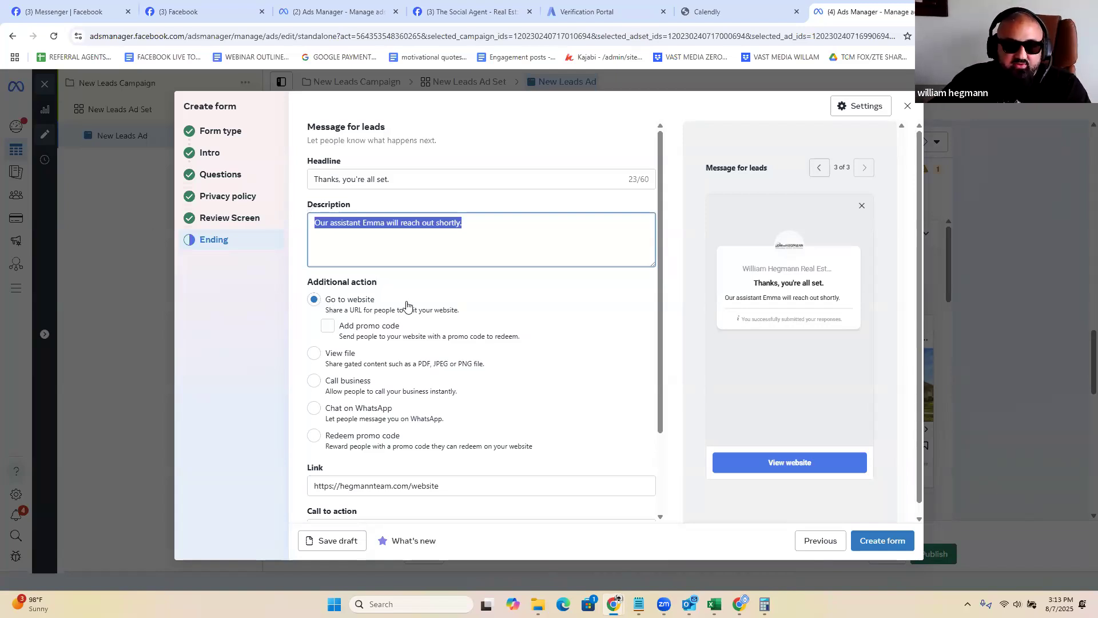
# Step: Check the additional action, website link and call to action text in the form's ending settings
pyautogui.scroll(-1, 473, 402)
pyautogui.scroll(-1, 474, 403)
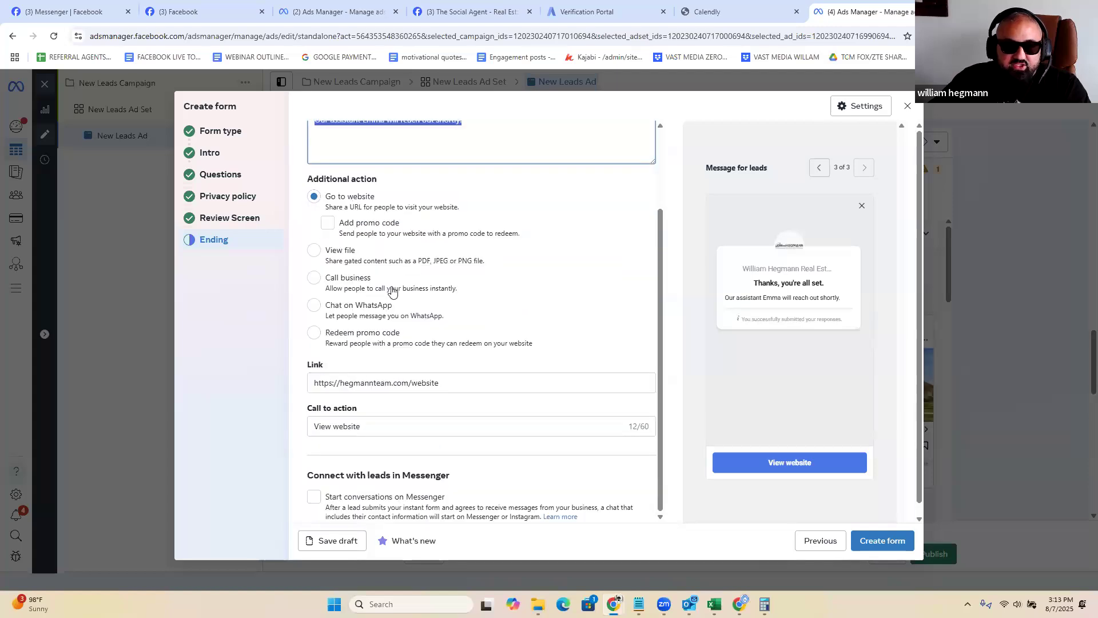
pyautogui.click(311, 371)
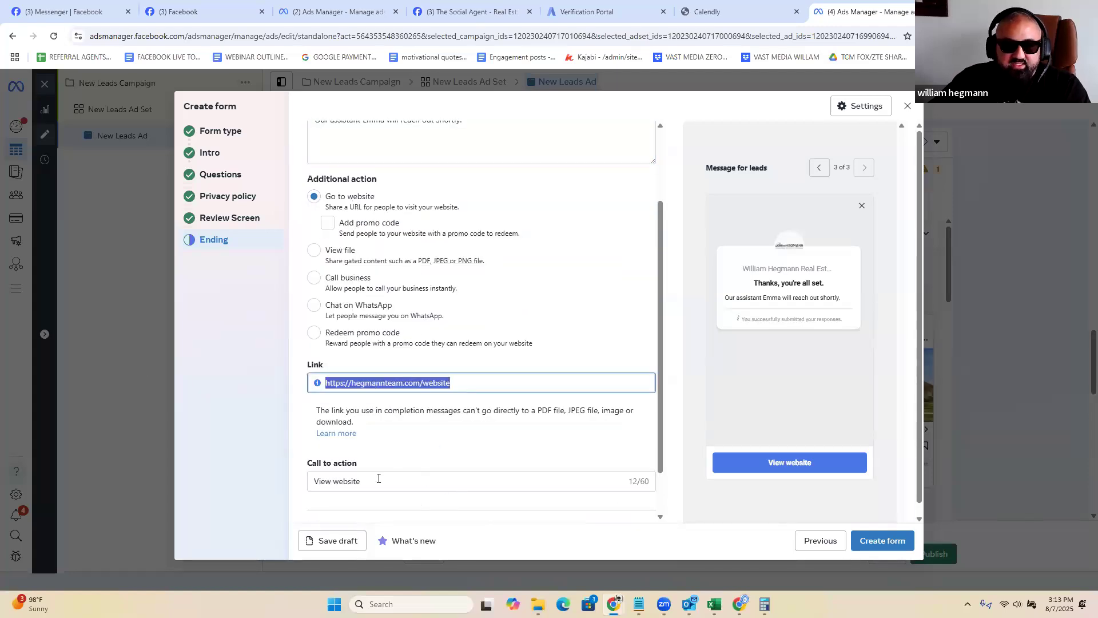
pyautogui.click(233, 471)
pyautogui.click(325, 421)
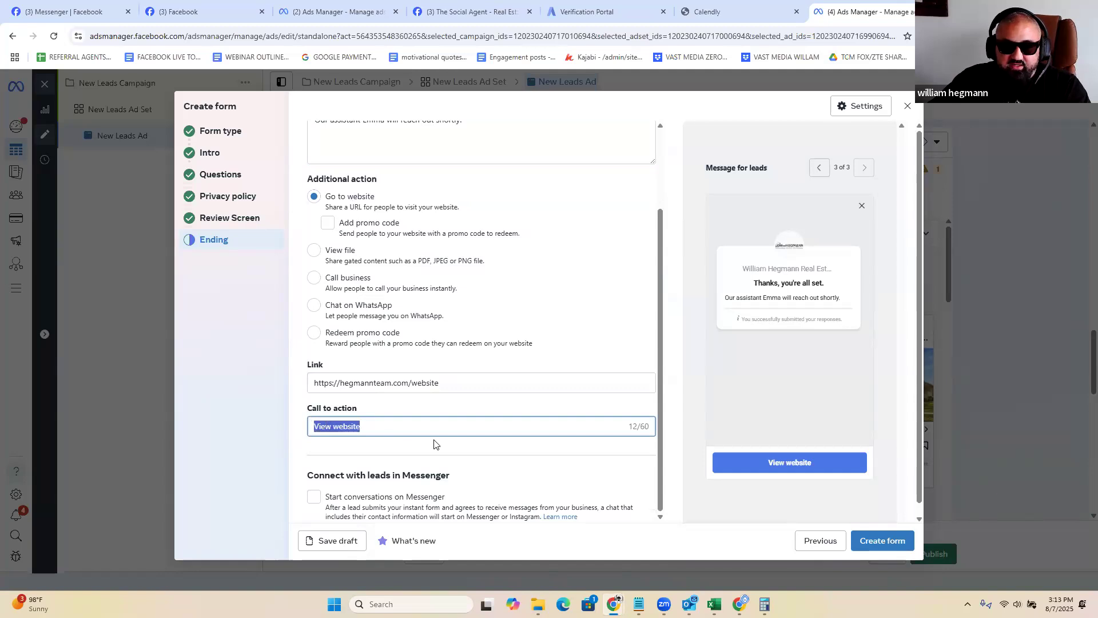
# Step: Try the Start conversations on Messenger option for leads and switch it off again
pyautogui.scroll(-1, 435, 446)
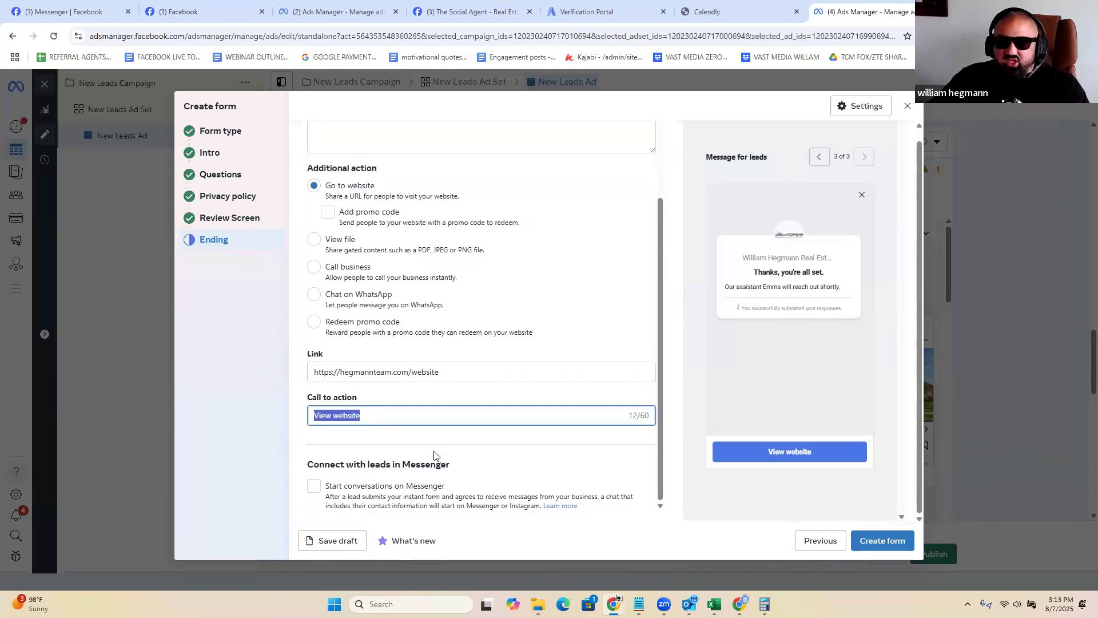
pyautogui.click(313, 486)
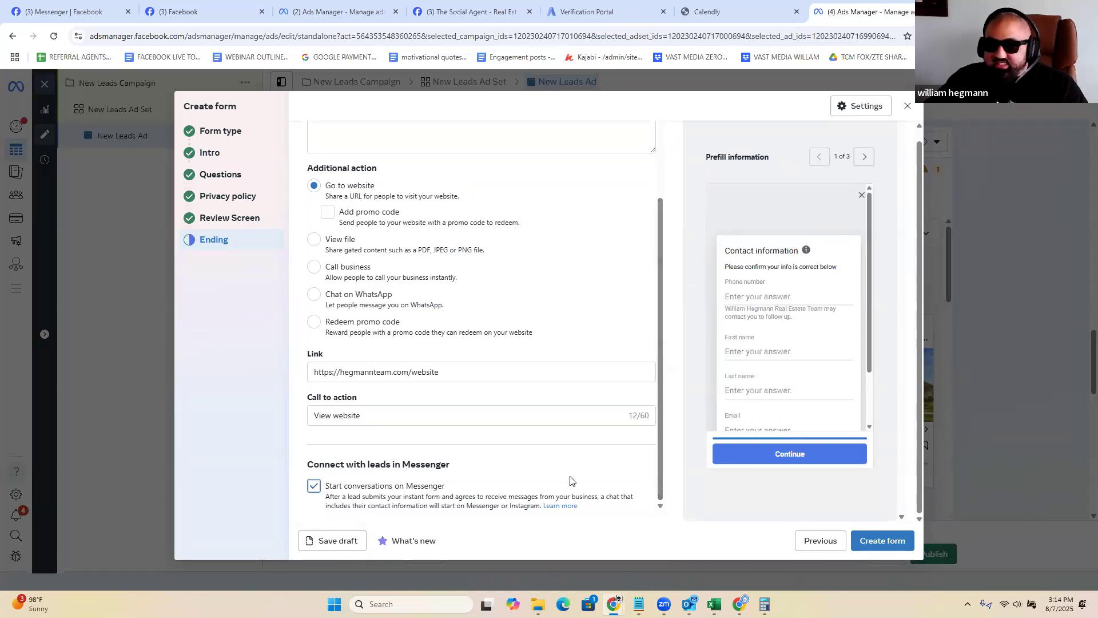
pyautogui.click(313, 487)
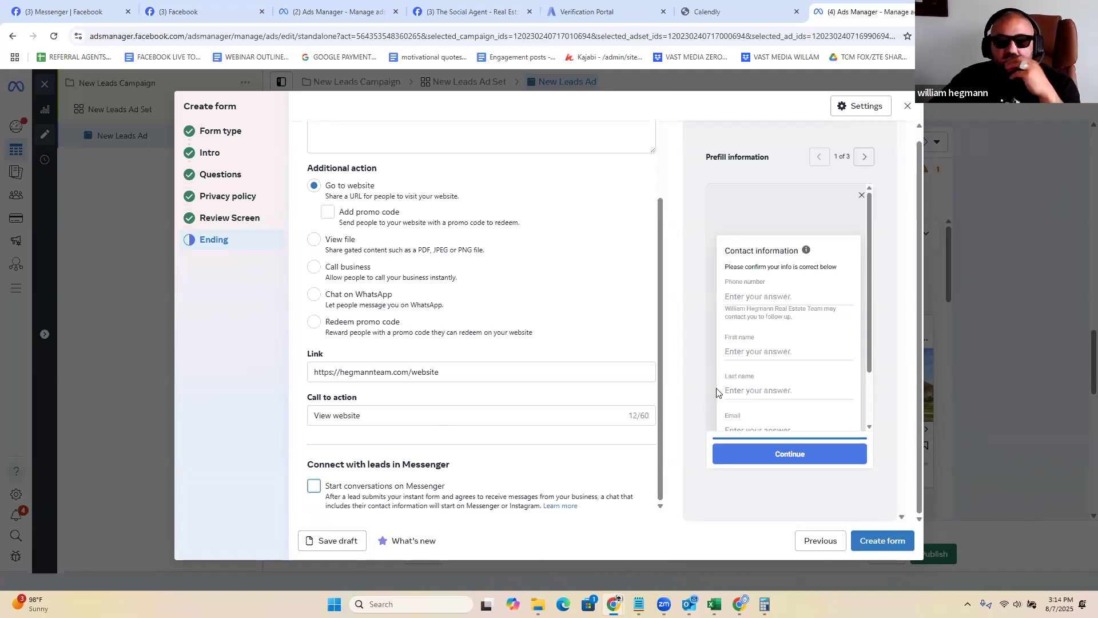
# Step: Create the WEBINARTEST form and publish the New Leads Ad with it
pyautogui.scroll(-2, 715, 389)
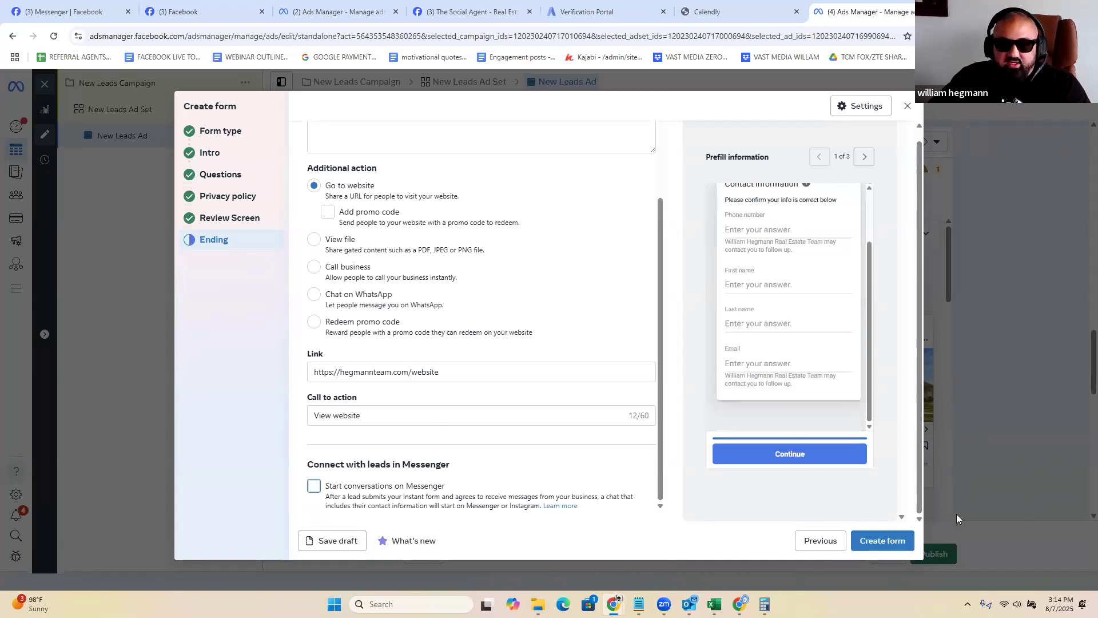
pyautogui.click(893, 543)
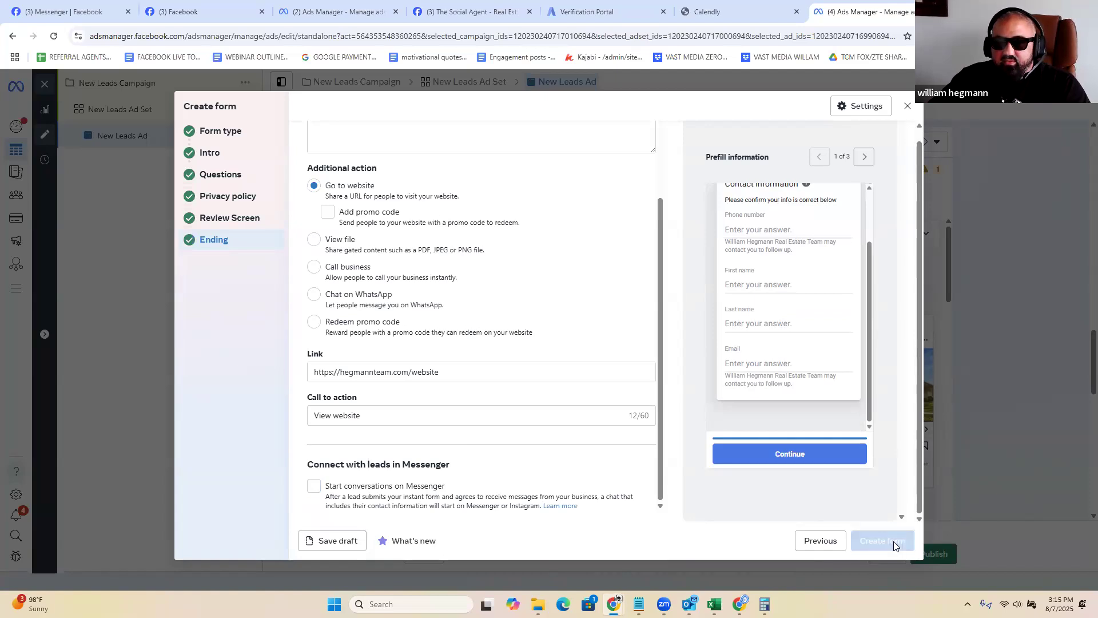
pyautogui.scroll(-2, 608, 451)
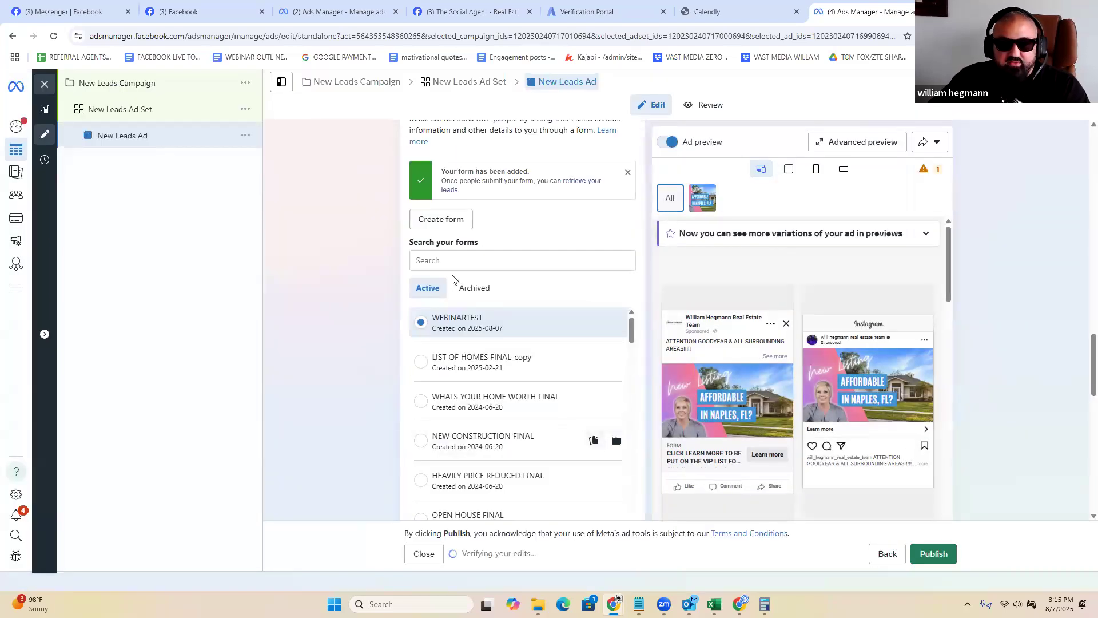
pyautogui.click(934, 554)
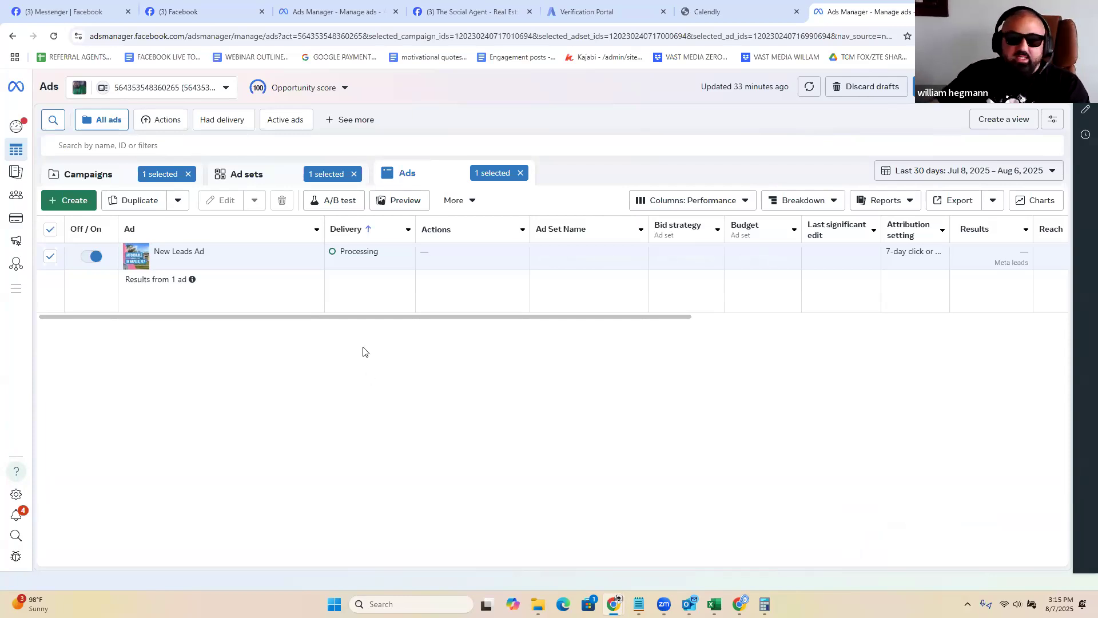
# Step: Clear the campaign, ad set and ad selections, and turn off New Leads Campaign in the campaigns list
pyautogui.click(188, 175)
pyautogui.click(354, 173)
pyautogui.click(520, 173)
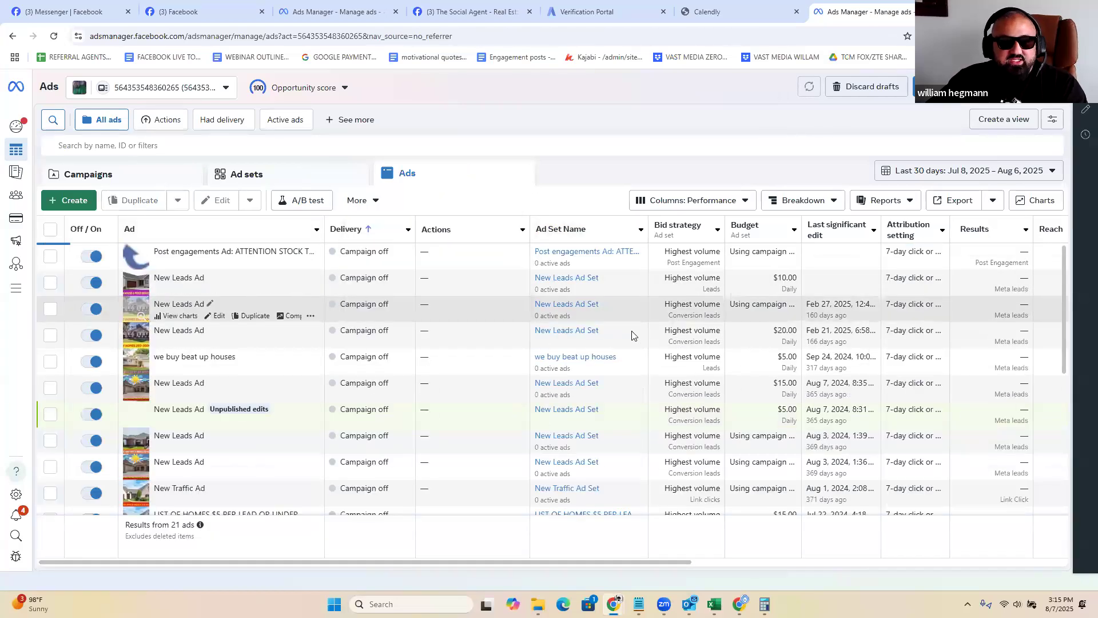
pyautogui.click(160, 182)
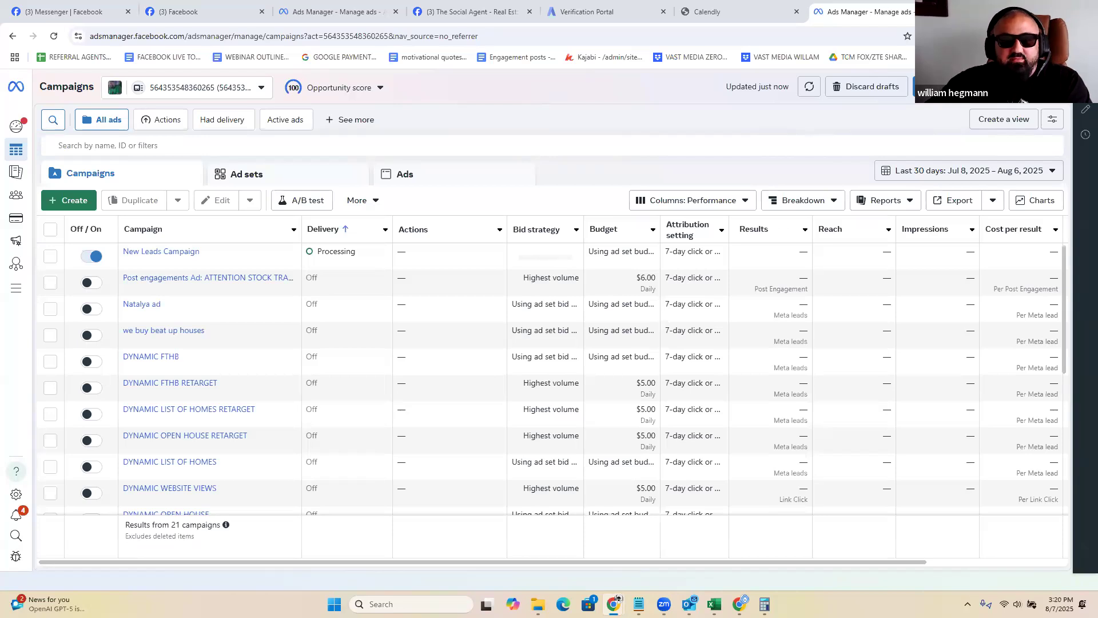
pyautogui.click(87, 256)
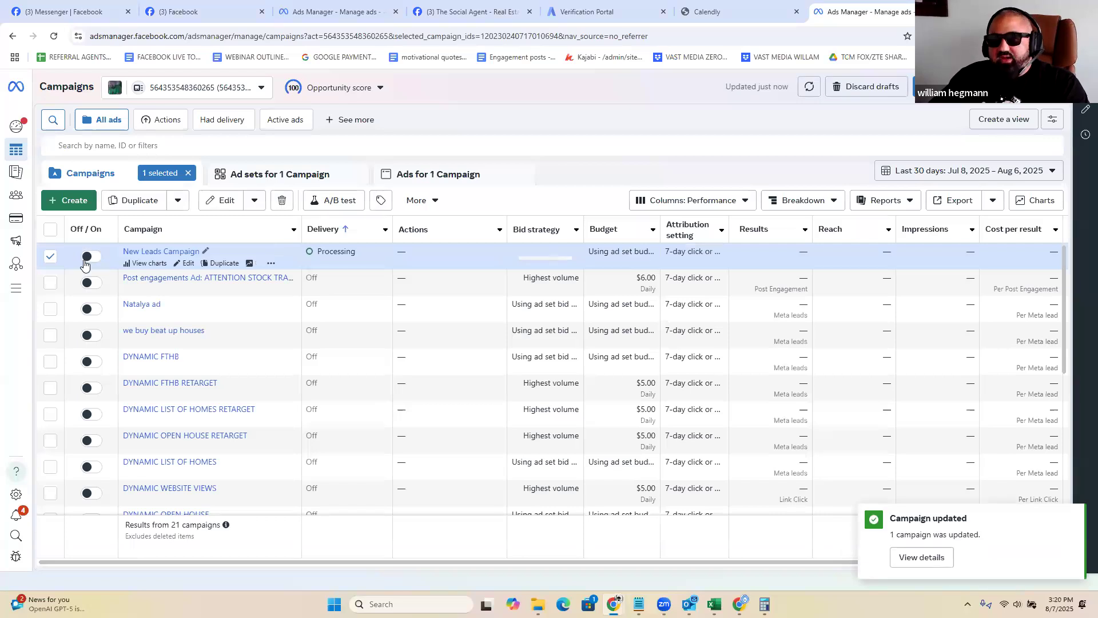